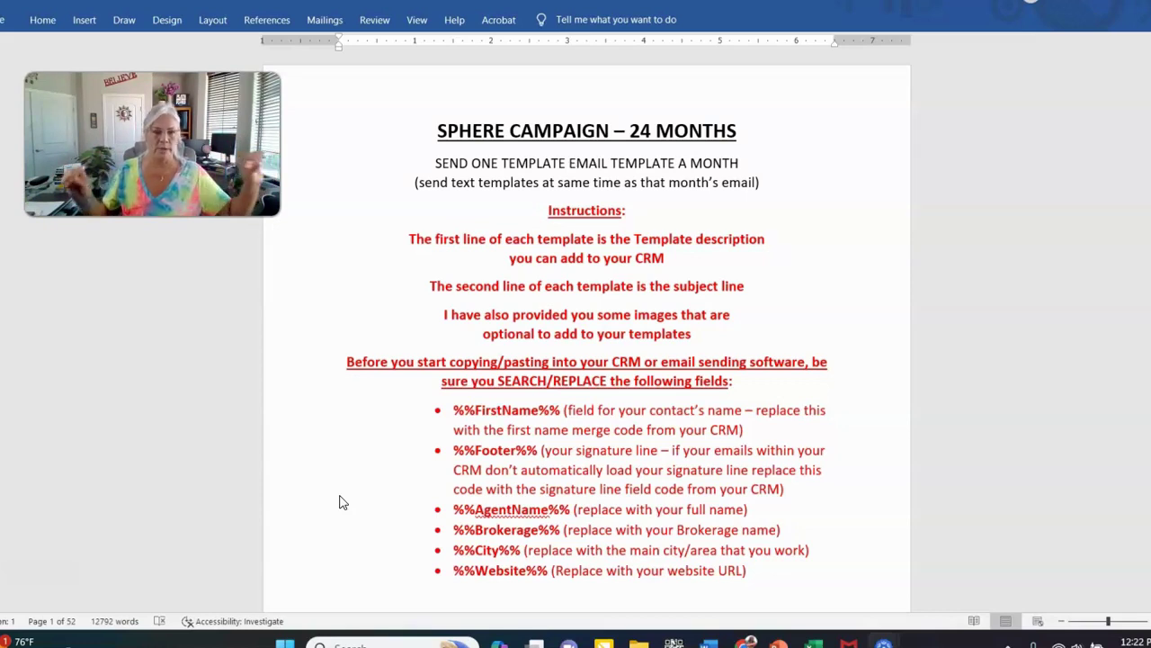
Select the %%FirstName%% placeholder in the bulleted list of fields to replace
left_click(383, 471)
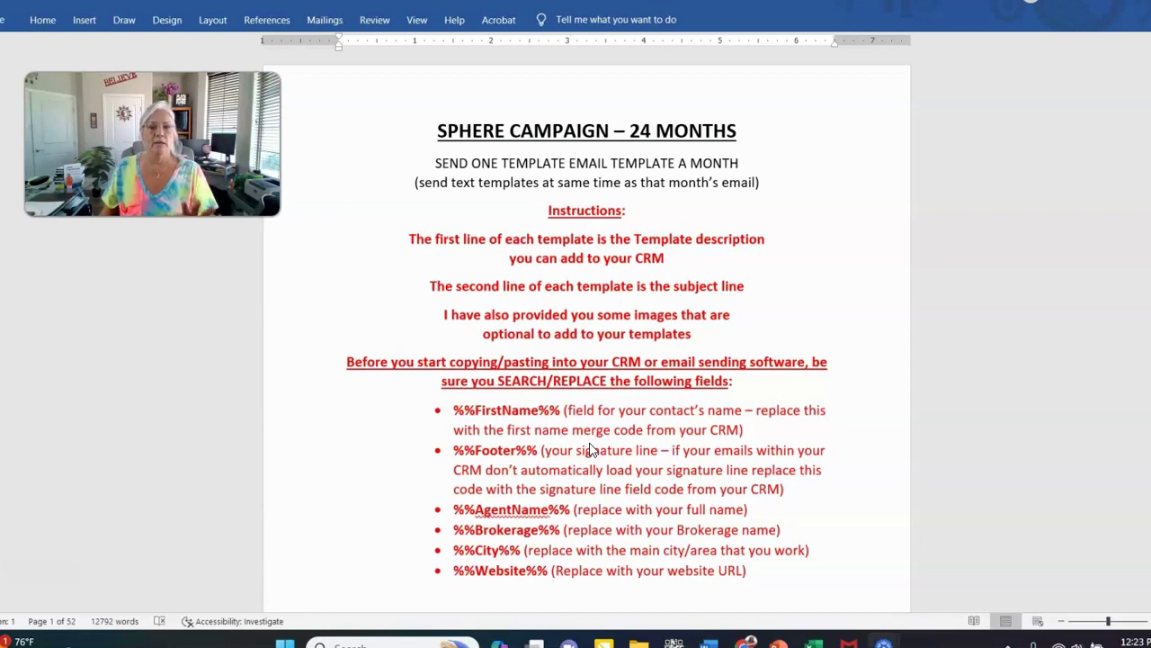
left_click(455, 410)
left_click_drag(455, 409, 548, 413)
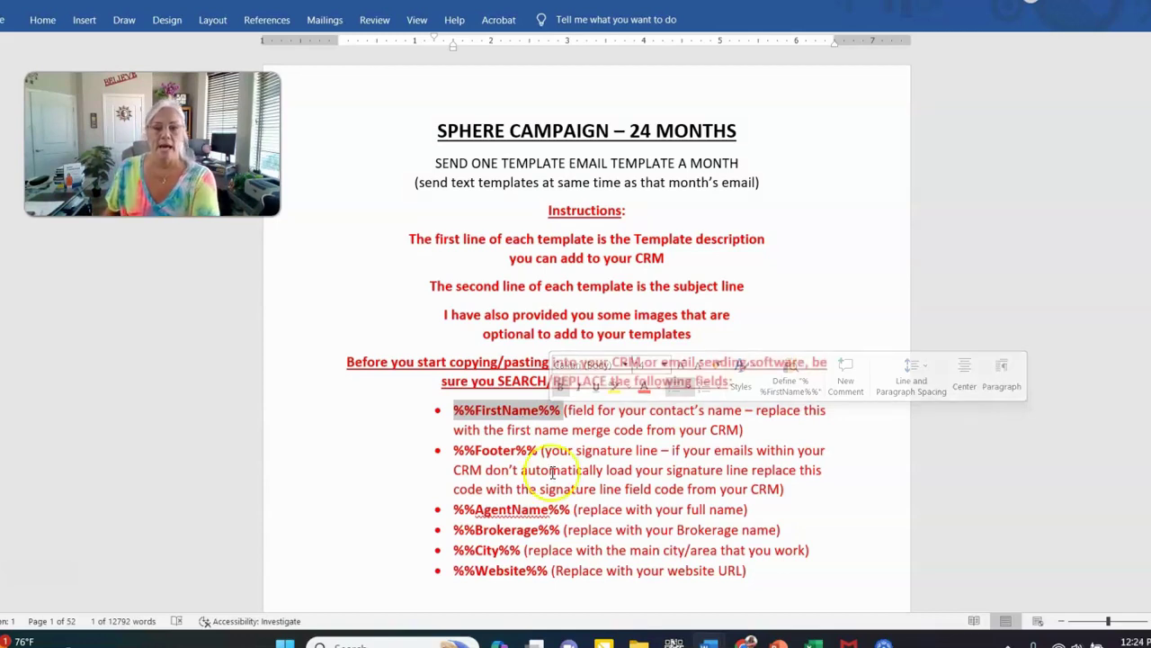
Switch to the Settings | Chime window in Chrome showing the SPHERE EMAIL templates
left_click(745, 640)
mouse_move(748, 640)
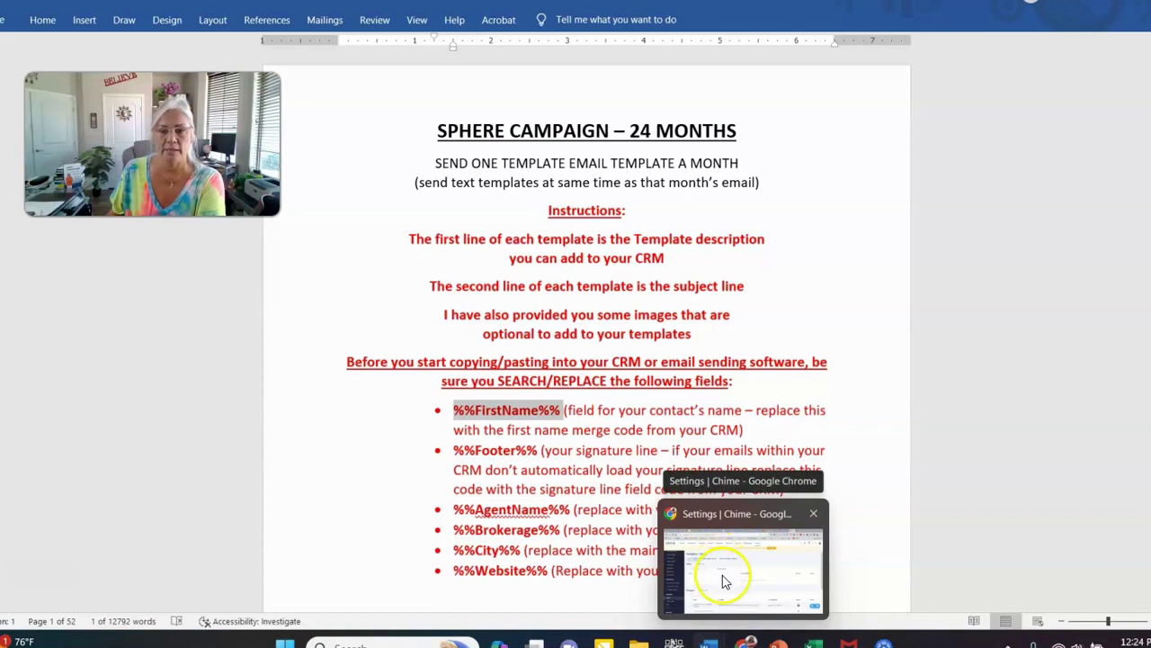
left_click(725, 580)
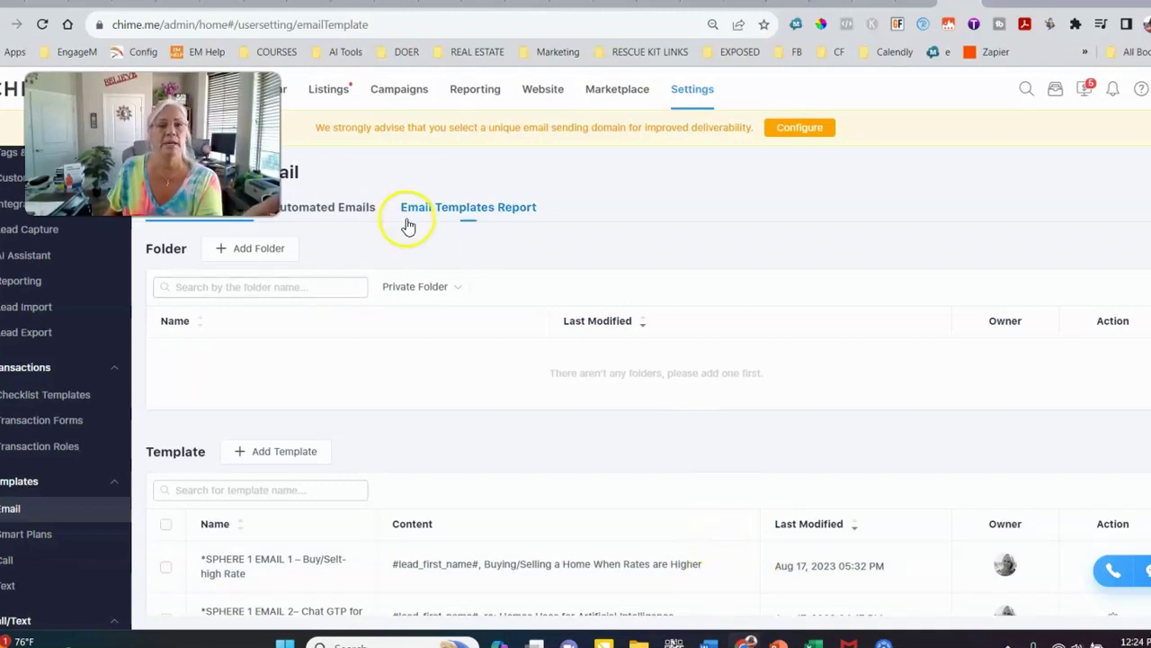
Create a new email template and insert the Lead_Name variable into its body
left_click(288, 450)
left_click(514, 406)
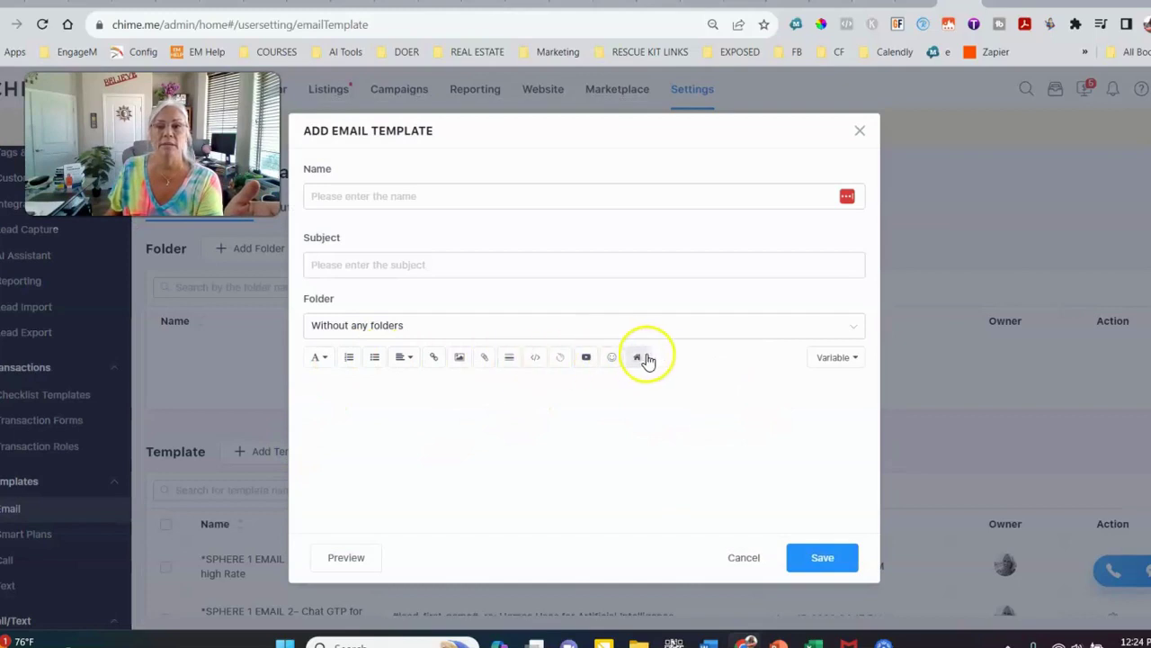
left_click(846, 358)
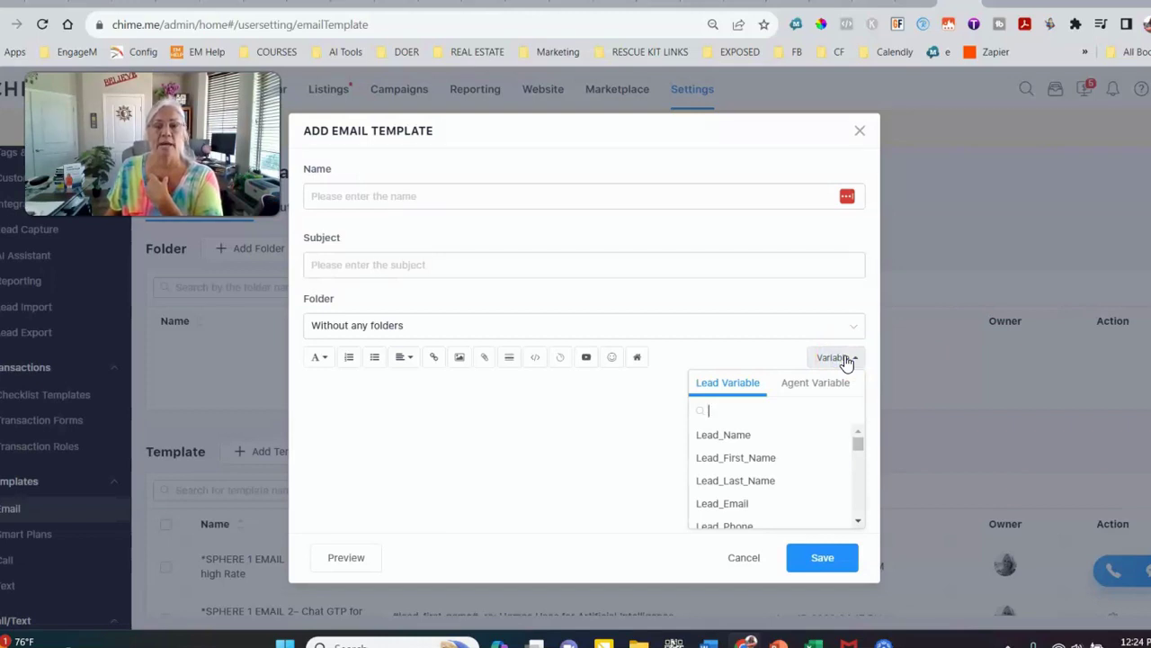
left_click(743, 439)
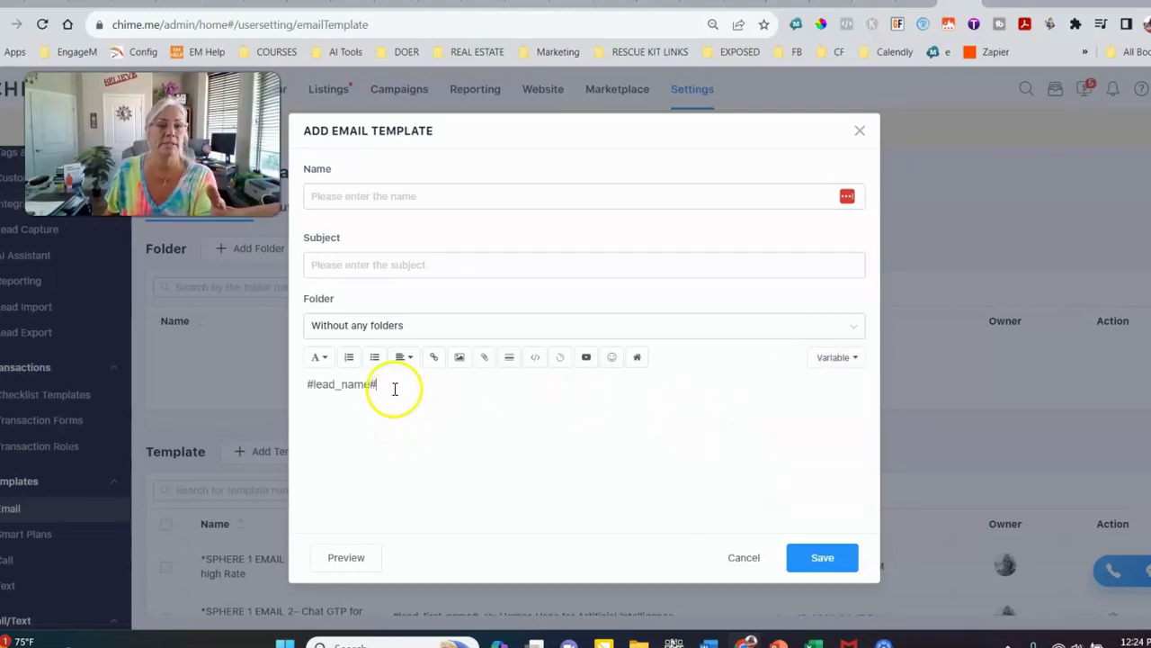
Select the inserted #lead_name# merge code and copy it
left_click_drag(393, 383, 259, 384)
right_click(326, 385)
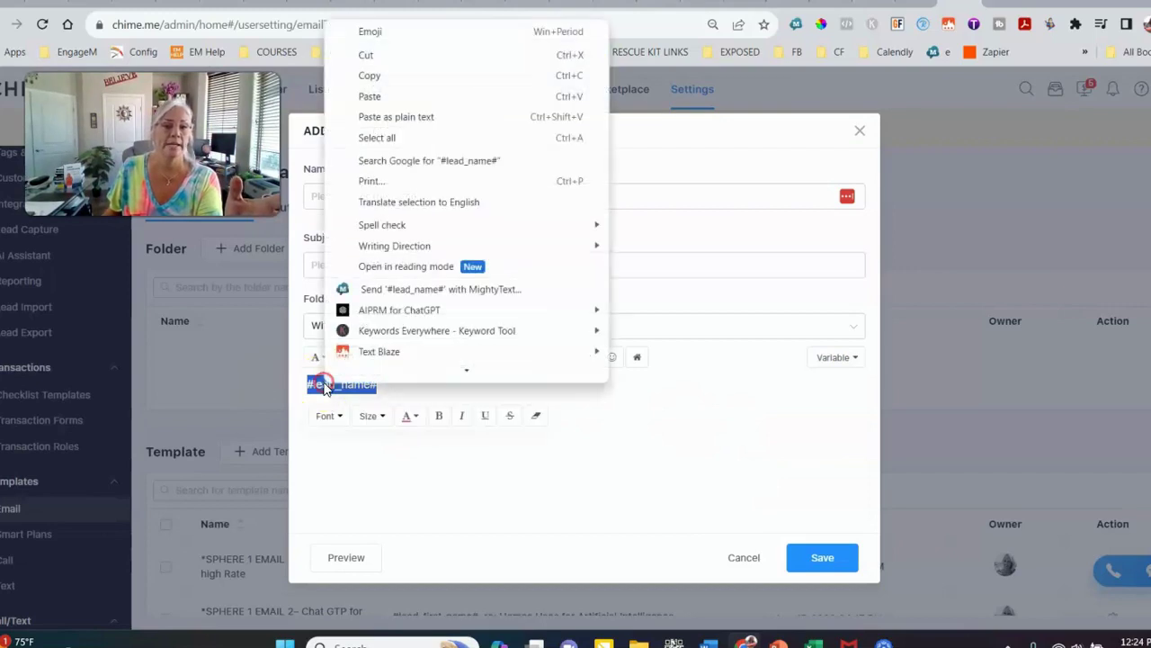
left_click(394, 76)
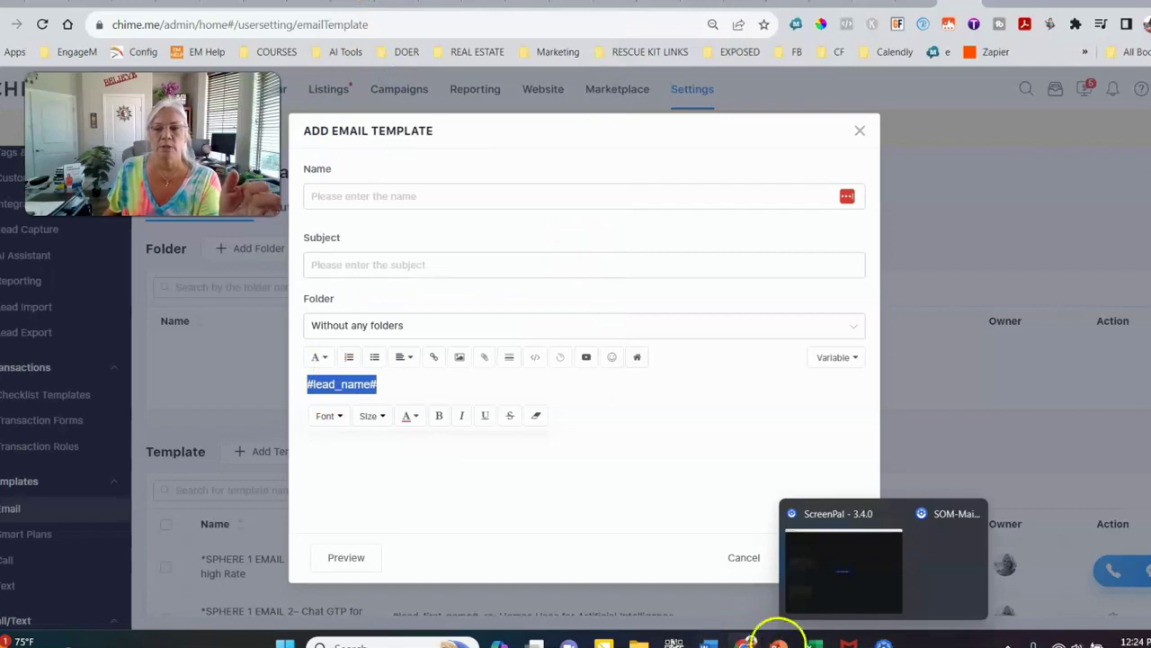
Bring back the SPHERE CAMPAIGN document and scroll through its %%FirstName%% placeholders
mouse_move(710, 642)
left_click(785, 580)
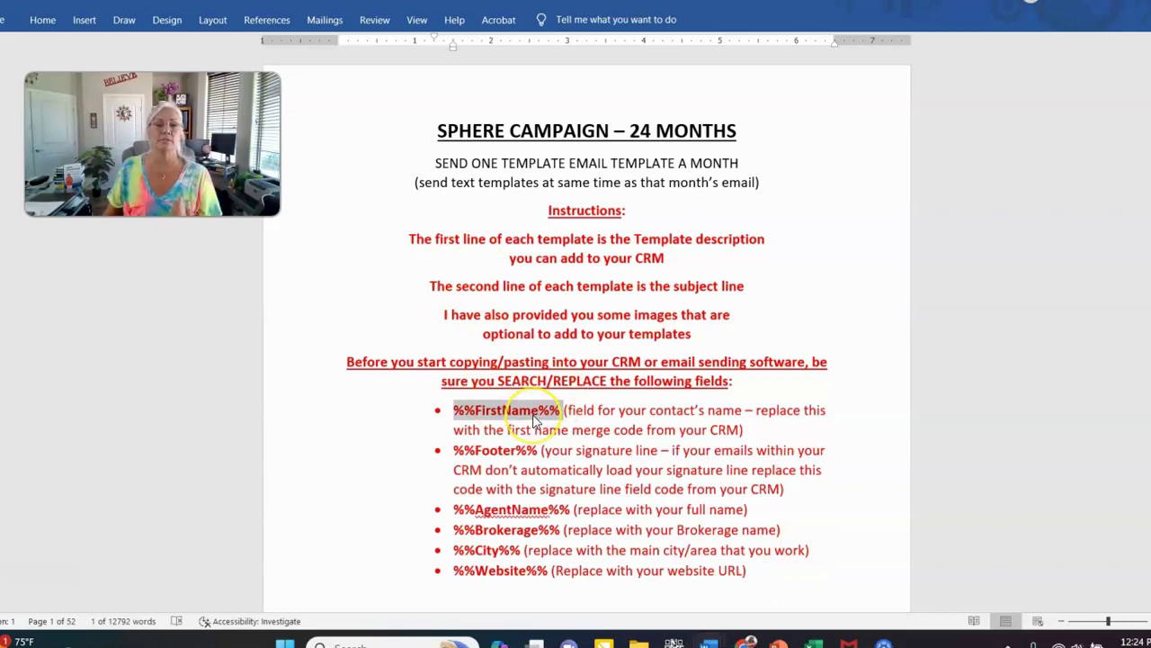
scroll(711, 413, "down", 12)
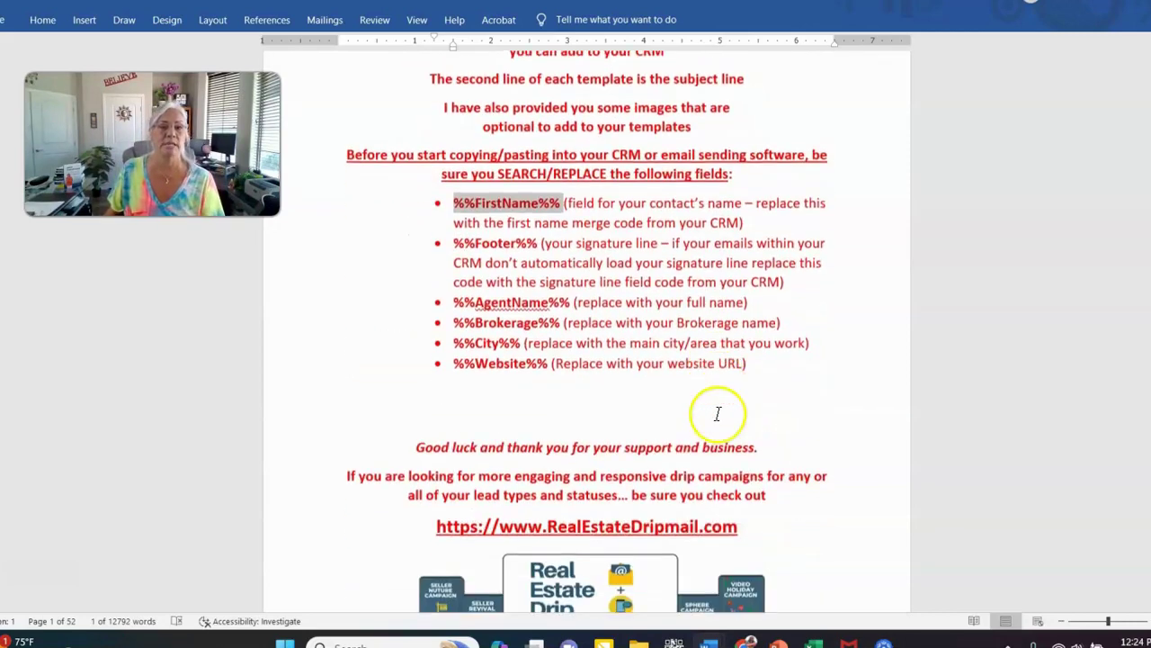
scroll(711, 414, "down", 5)
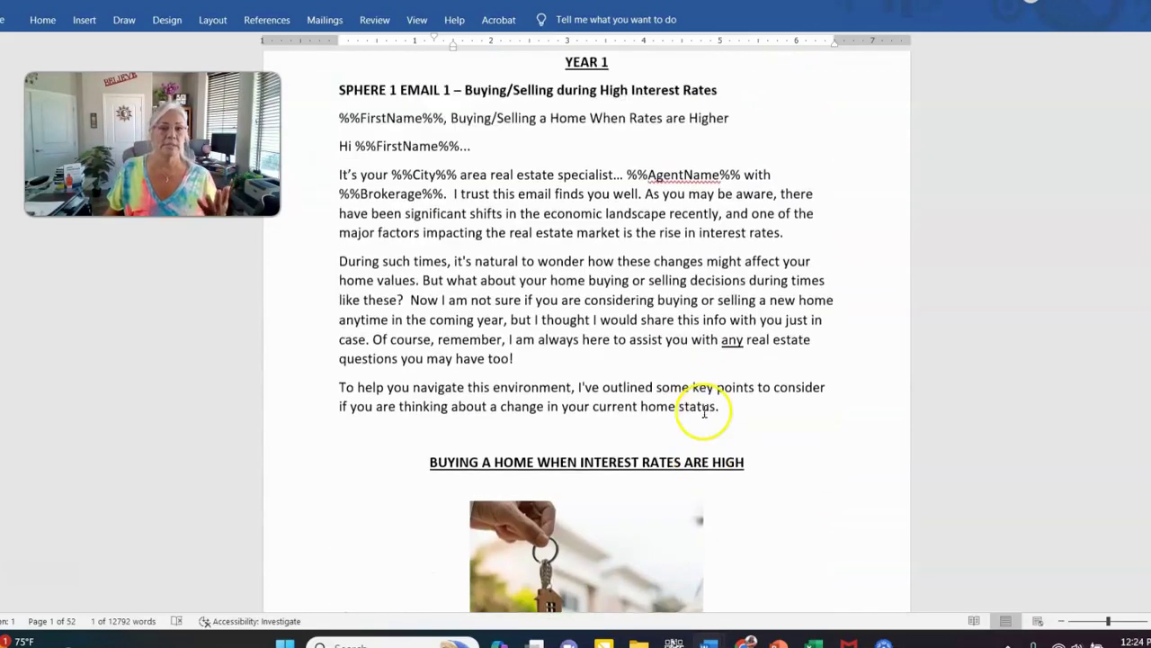
scroll(725, 404, "up", 4)
scroll(725, 404, "down", 2)
scroll(746, 378, "up", 10)
scroll(745, 377, "up", 5)
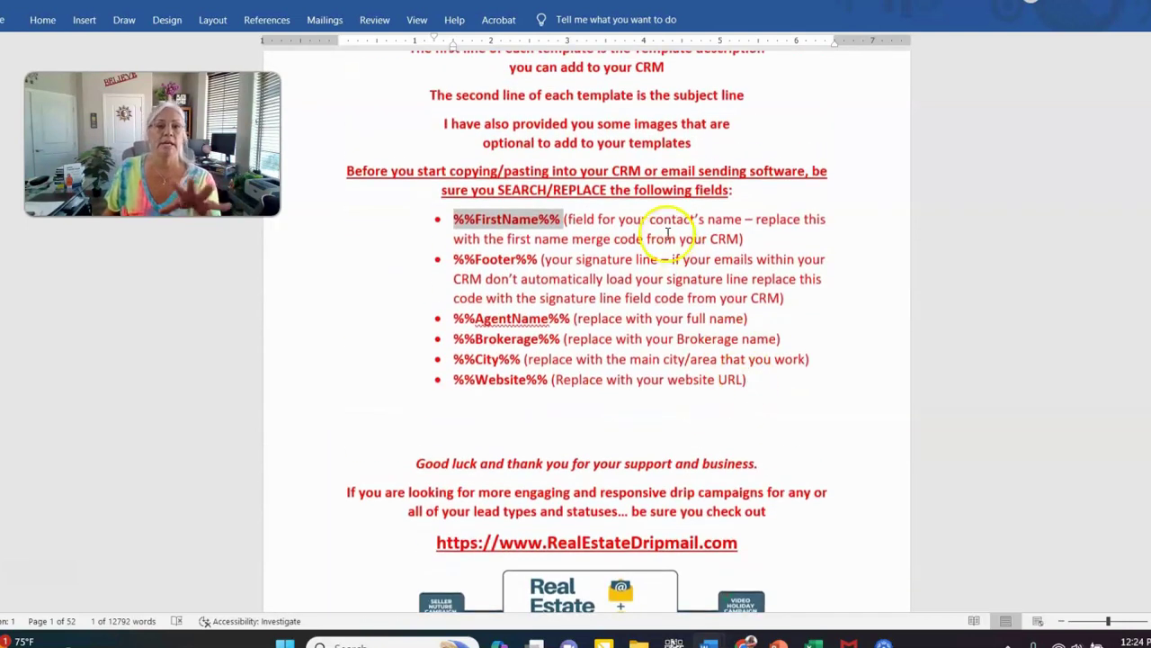
scroll(536, 185, "up", 4)
scroll(539, 182, "up", 1)
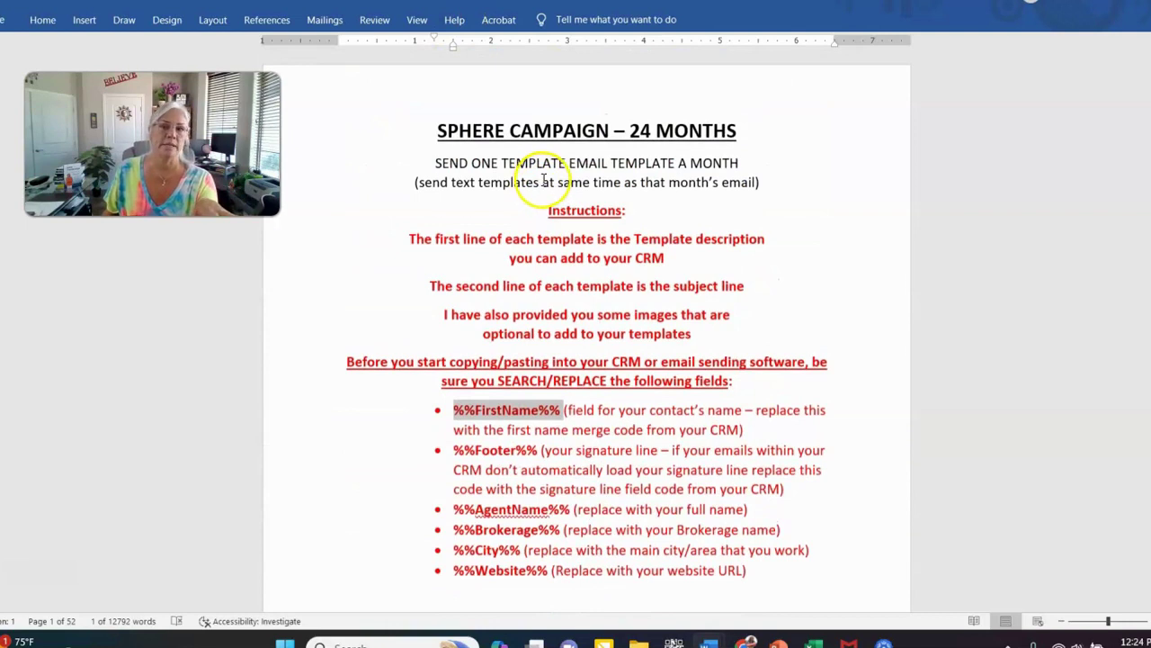
Open Find and Replace and enter #lead_name# as the replacement text
left_click(44, 22)
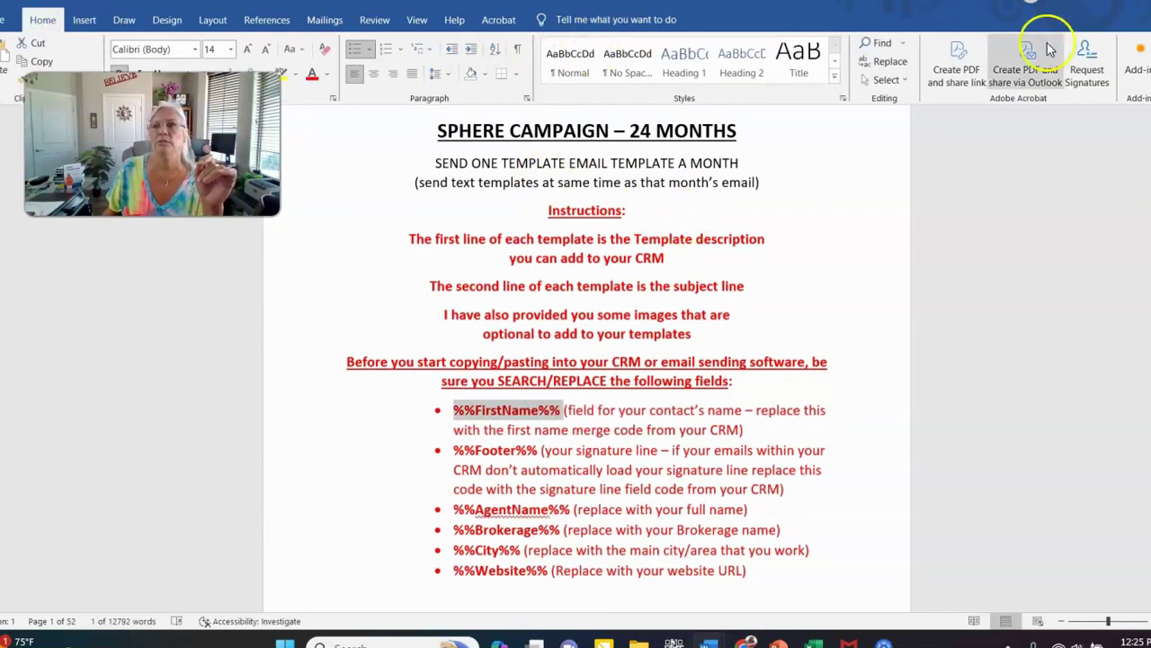
left_click(889, 61)
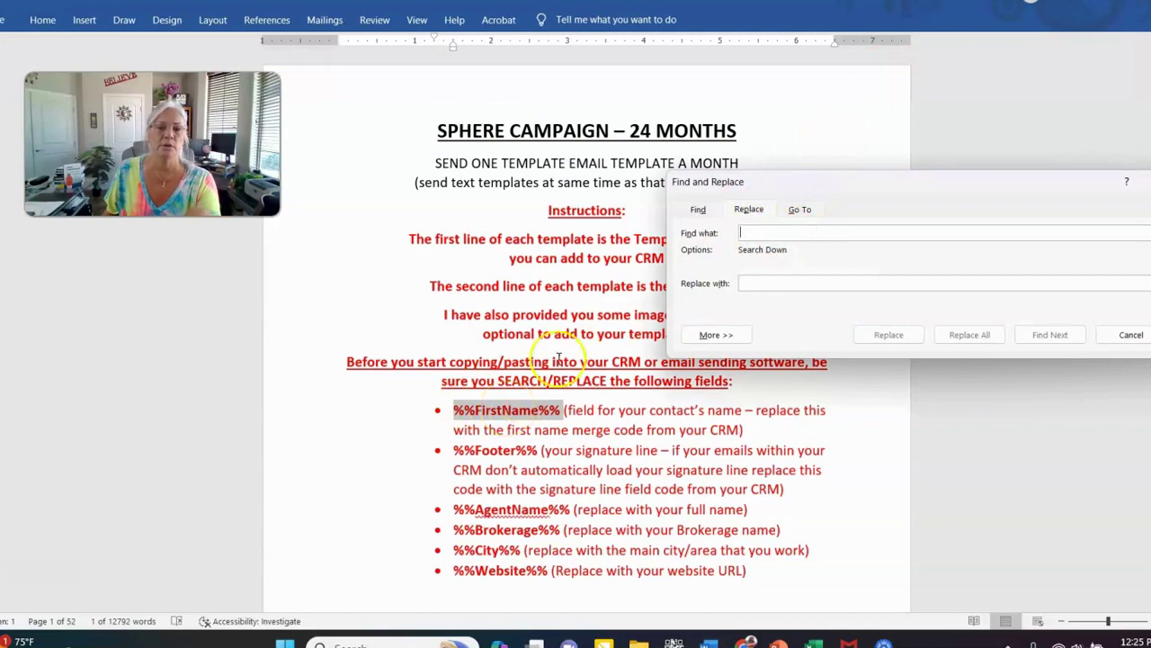
left_click(774, 282)
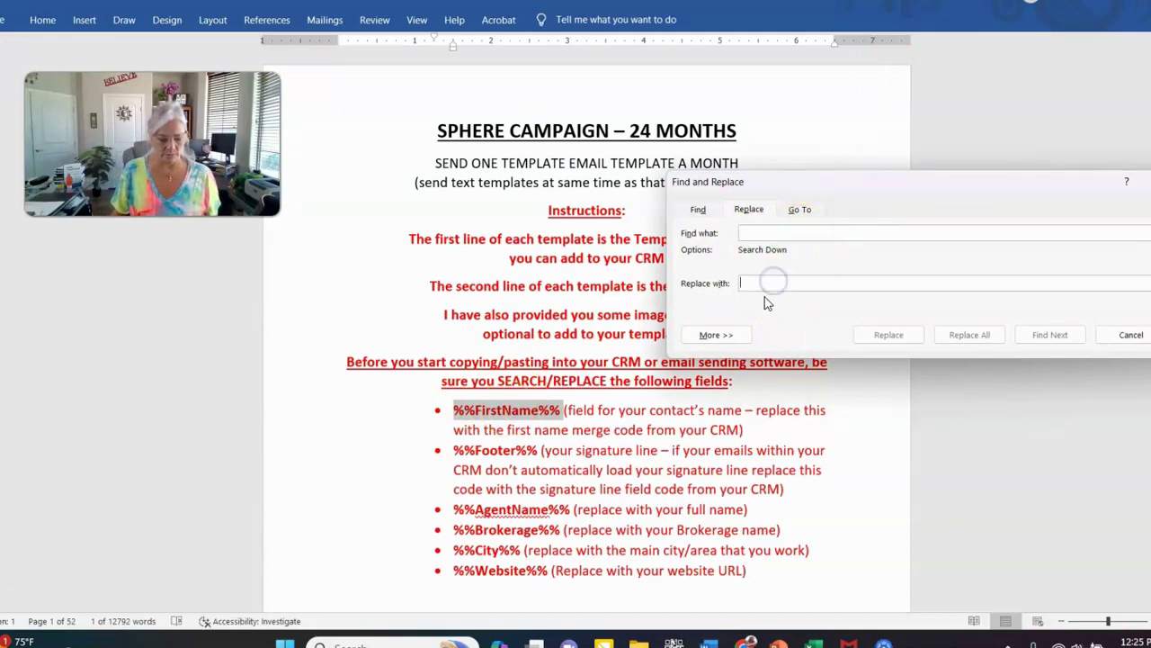
Copy %%FirstName%% from the document into Find what, removing the stray space
left_click(481, 416)
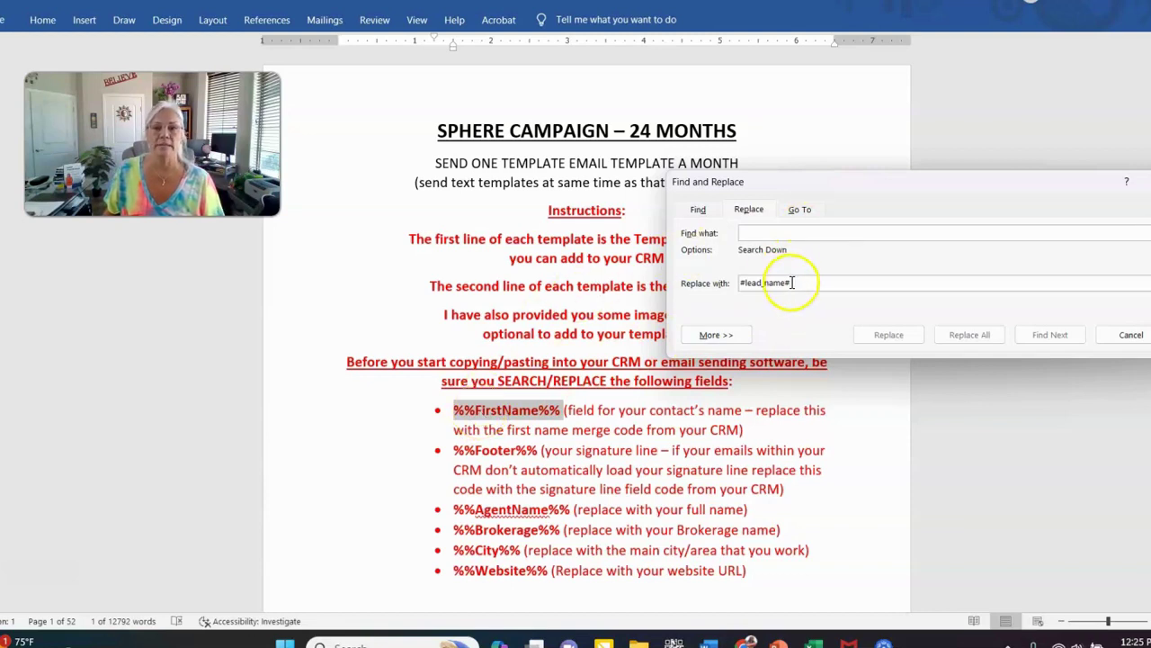
right_click(470, 416)
left_click(550, 136)
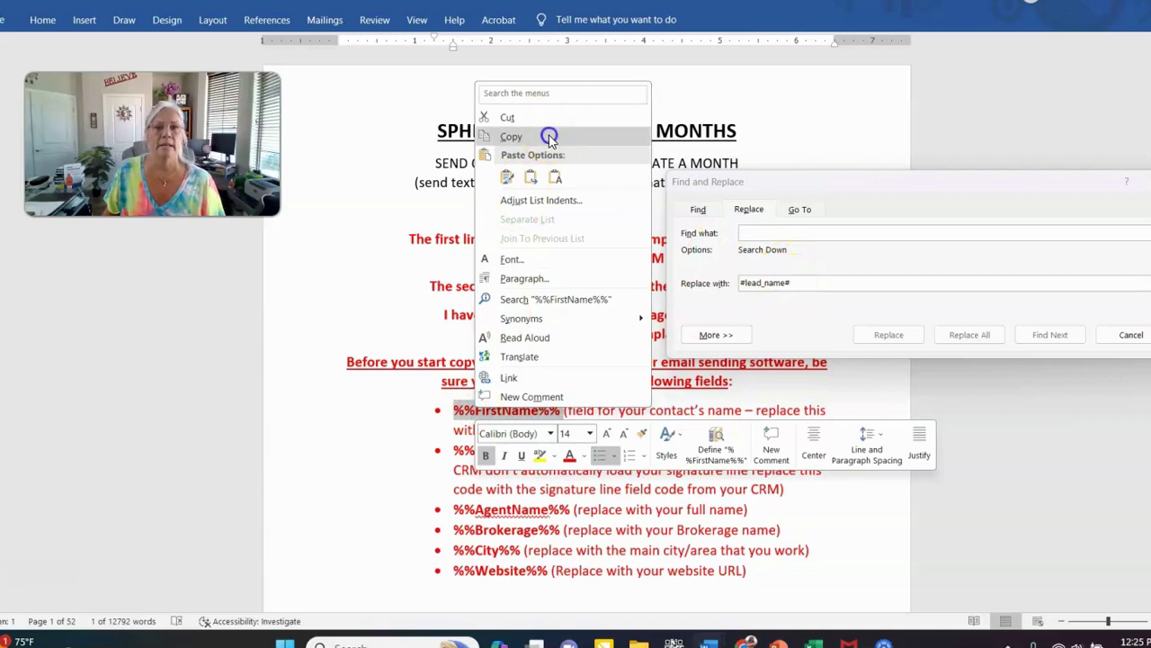
left_click(754, 233)
key("ctrl+v")
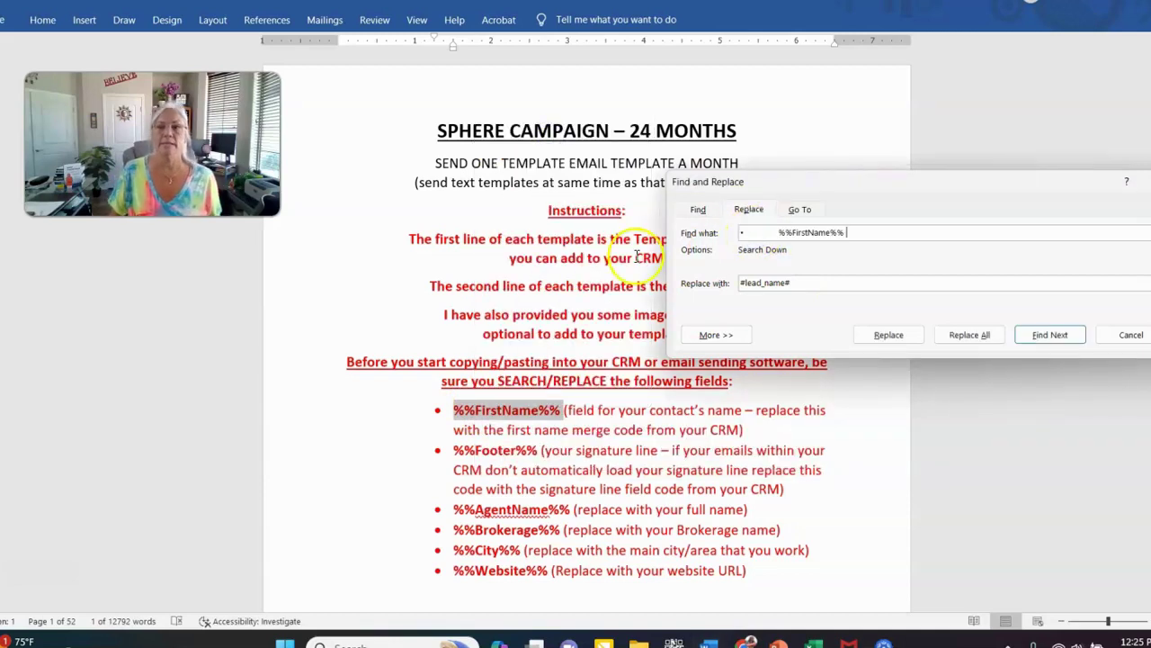
left_click(778, 232)
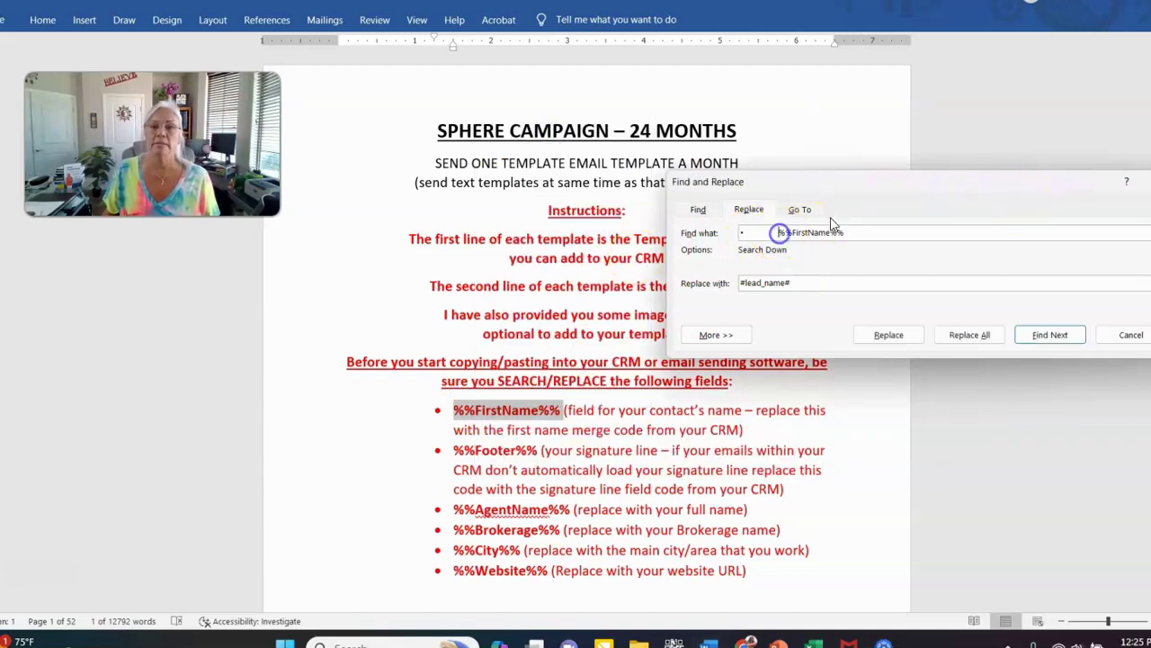
key("BackSpace")
key("BackSpace")
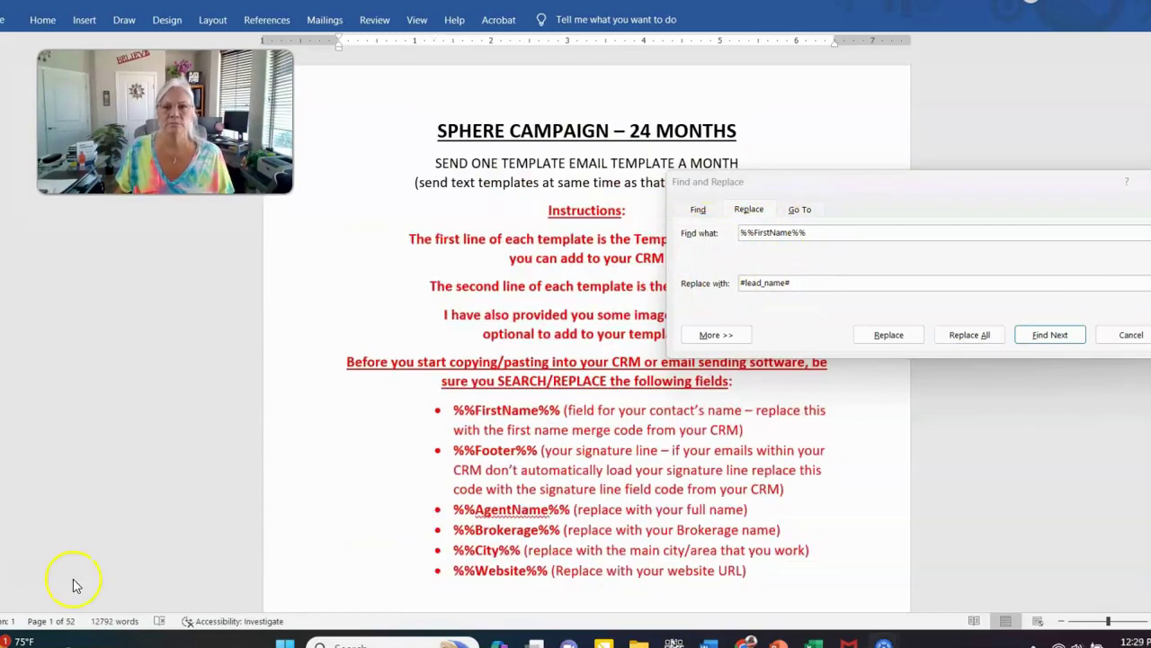
Replace all %%FirstName%% occurrences with #lead_name#, confirming the 78 replacements
left_click(985, 339)
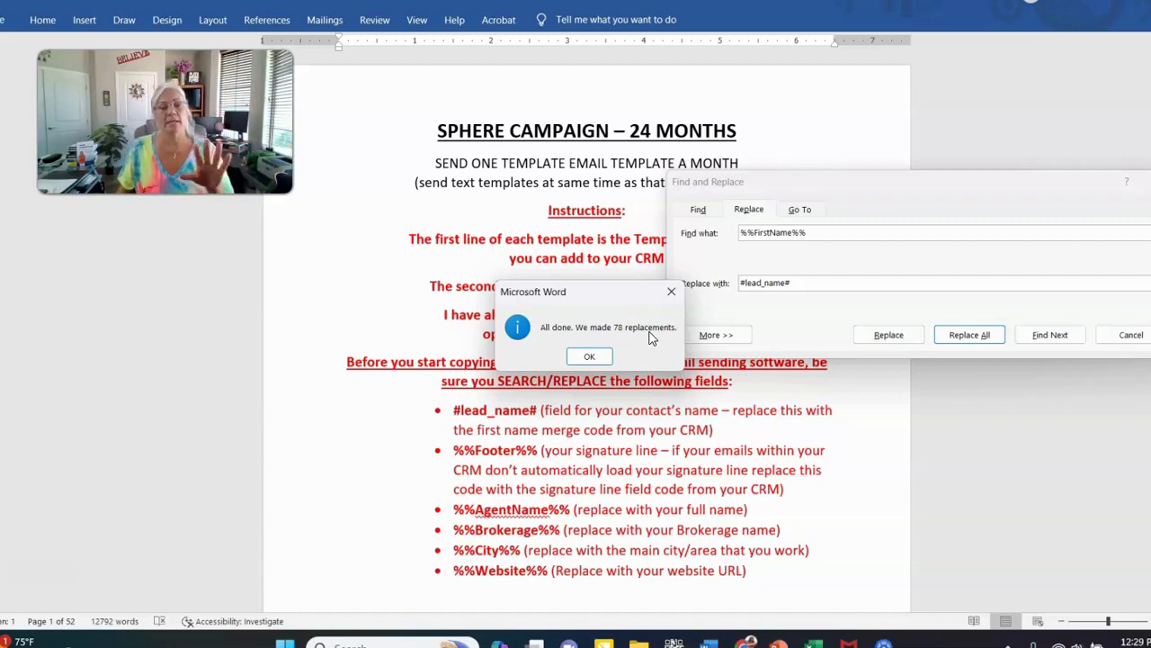
left_click(589, 358)
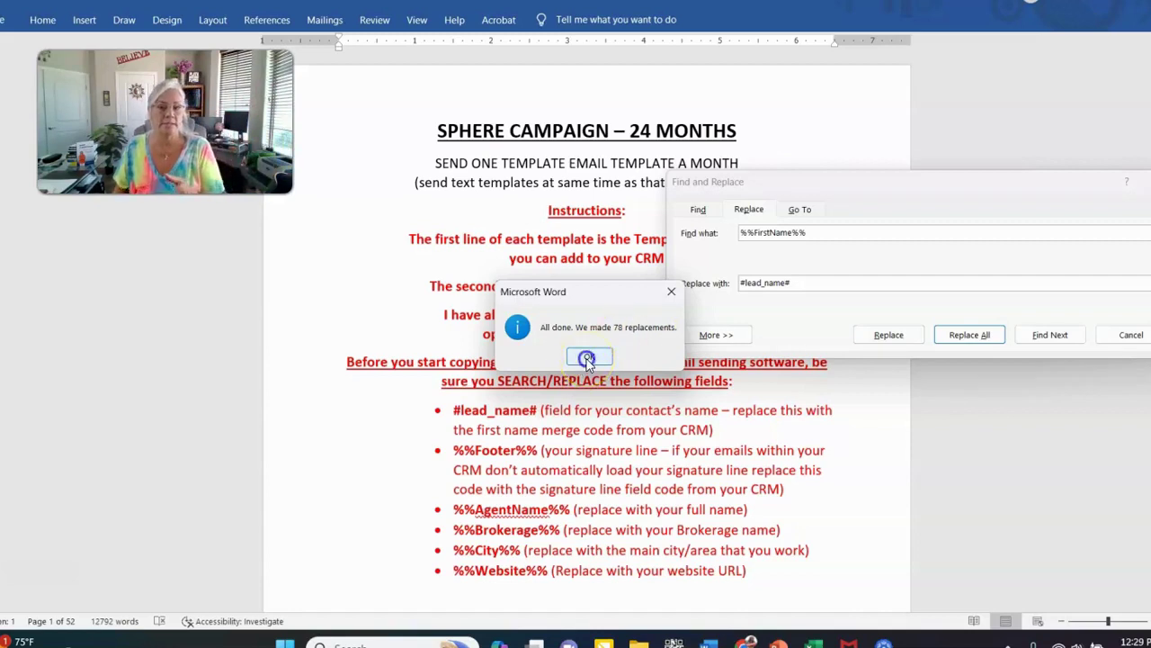
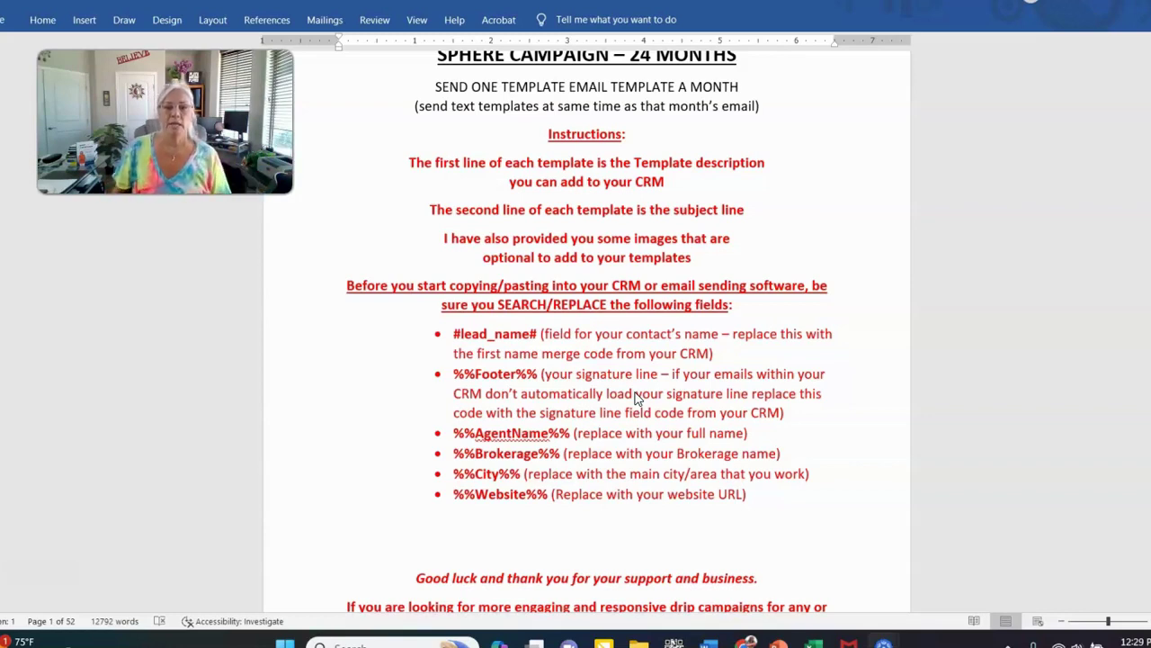
Switch to the Chime CRM Add Email Template form in the browser
left_click(747, 640)
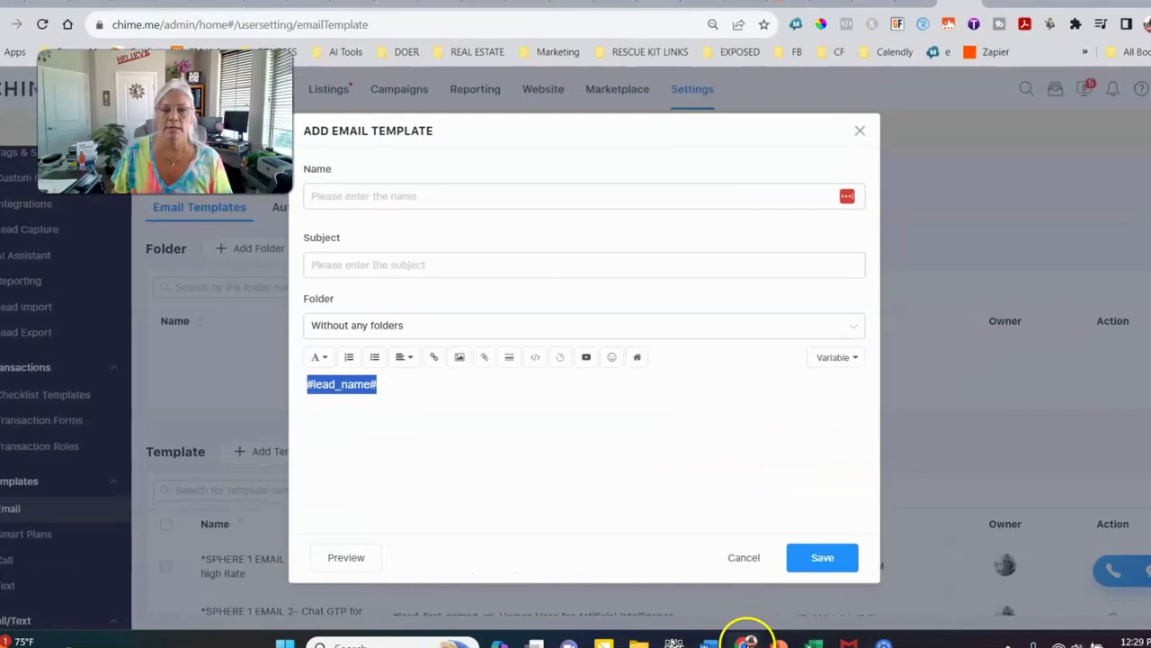
Replace #lead_name# in the template body with the Signature agent variable
left_click(440, 393)
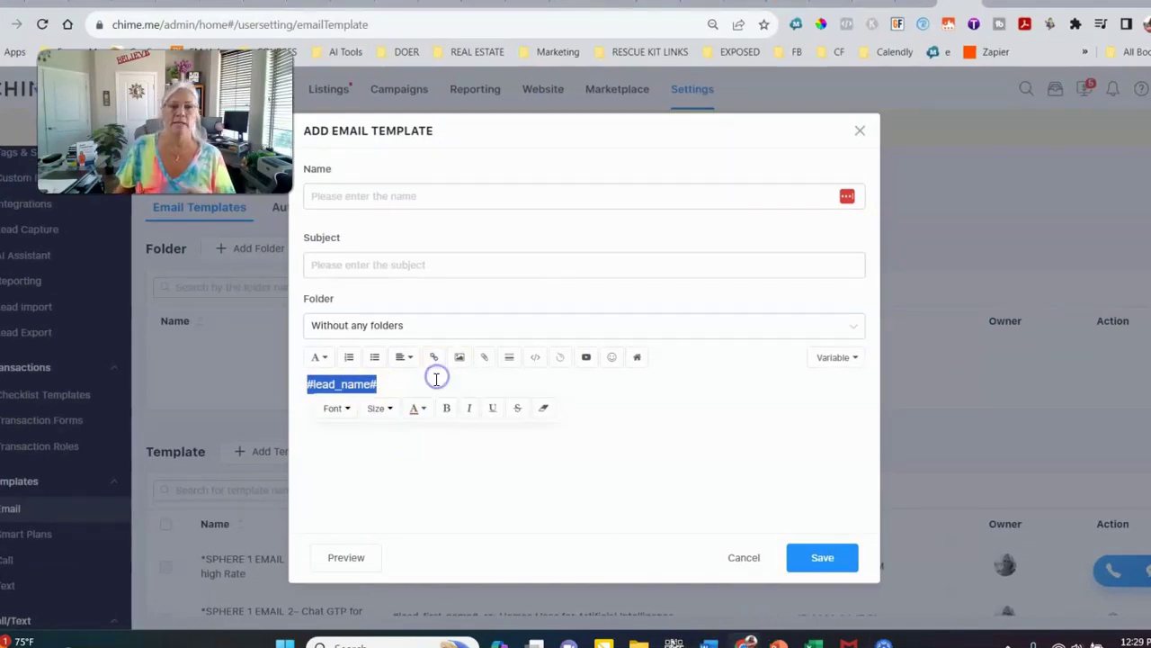
key("BackSpace")
key("Return")
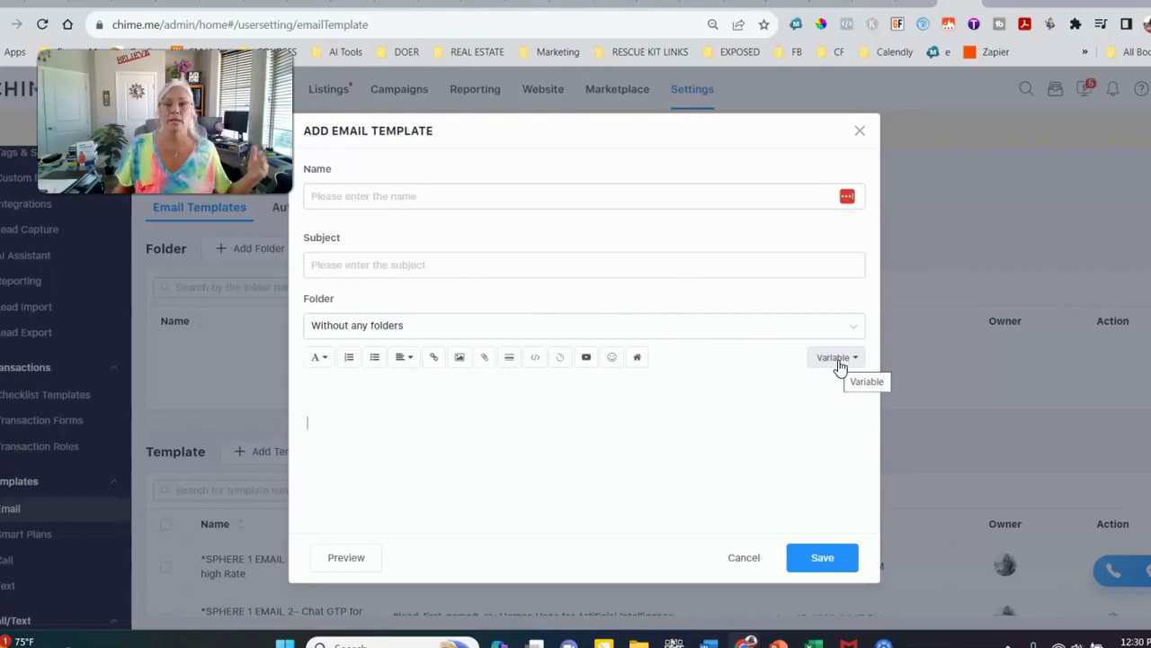
left_click(837, 360)
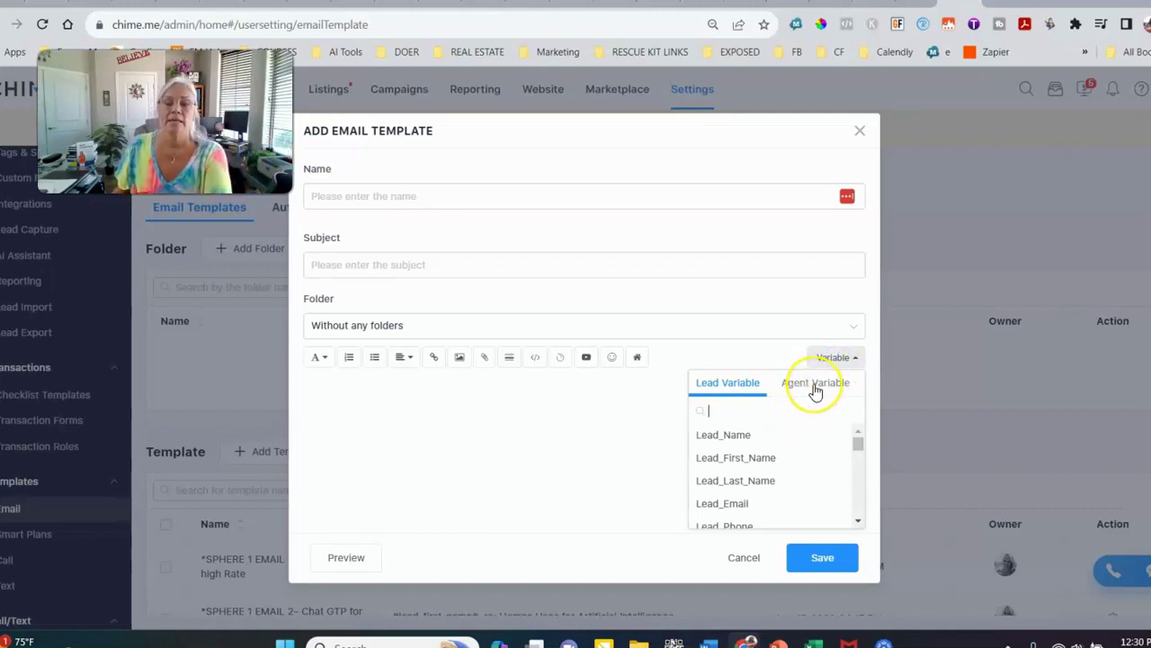
left_click(816, 385)
scroll(771, 462, "down", 2)
left_click(728, 491)
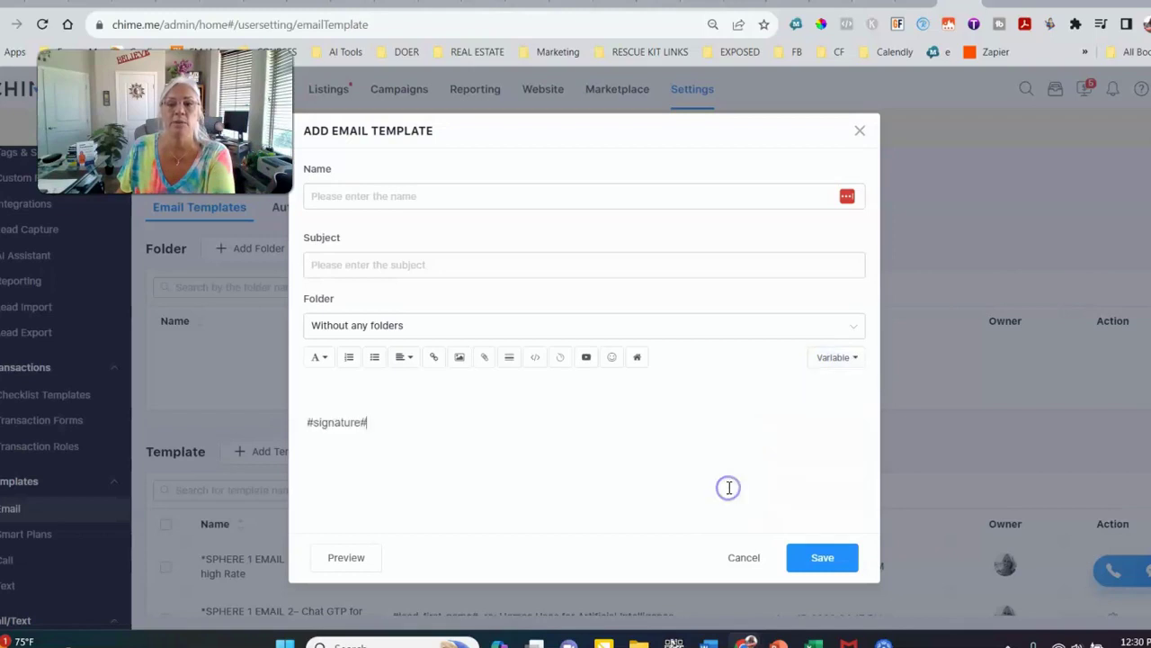
Copy the inserted #signature# code and go back to the Word document
left_click_drag(378, 421, 285, 412)
key("ctrl+c")
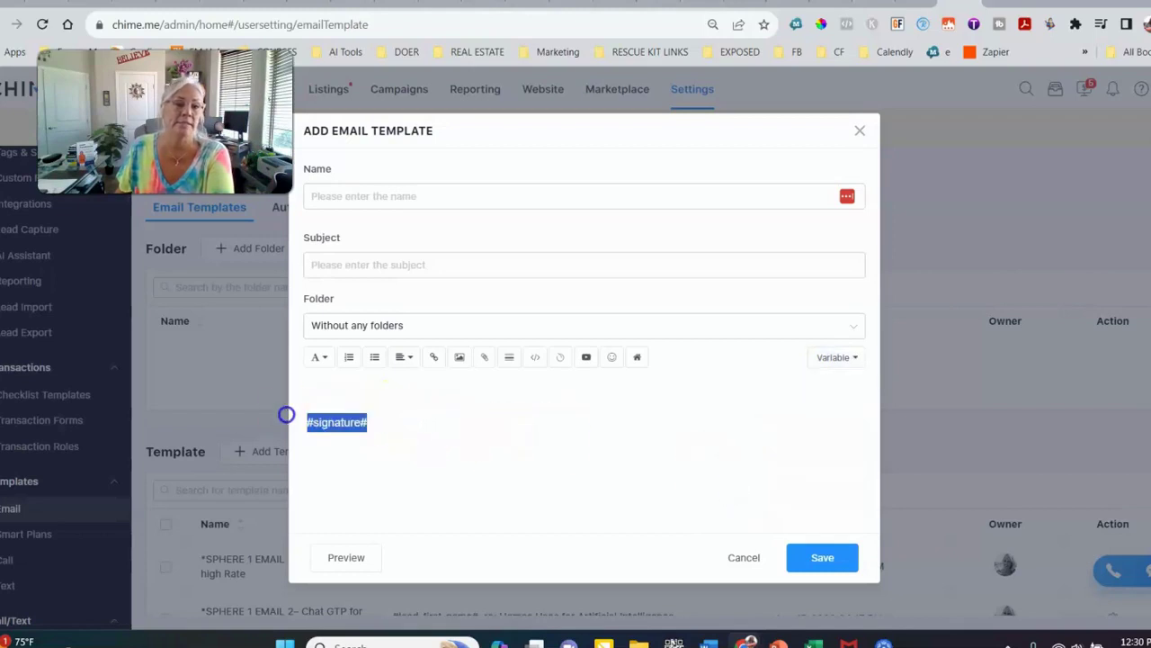
right_click(329, 430)
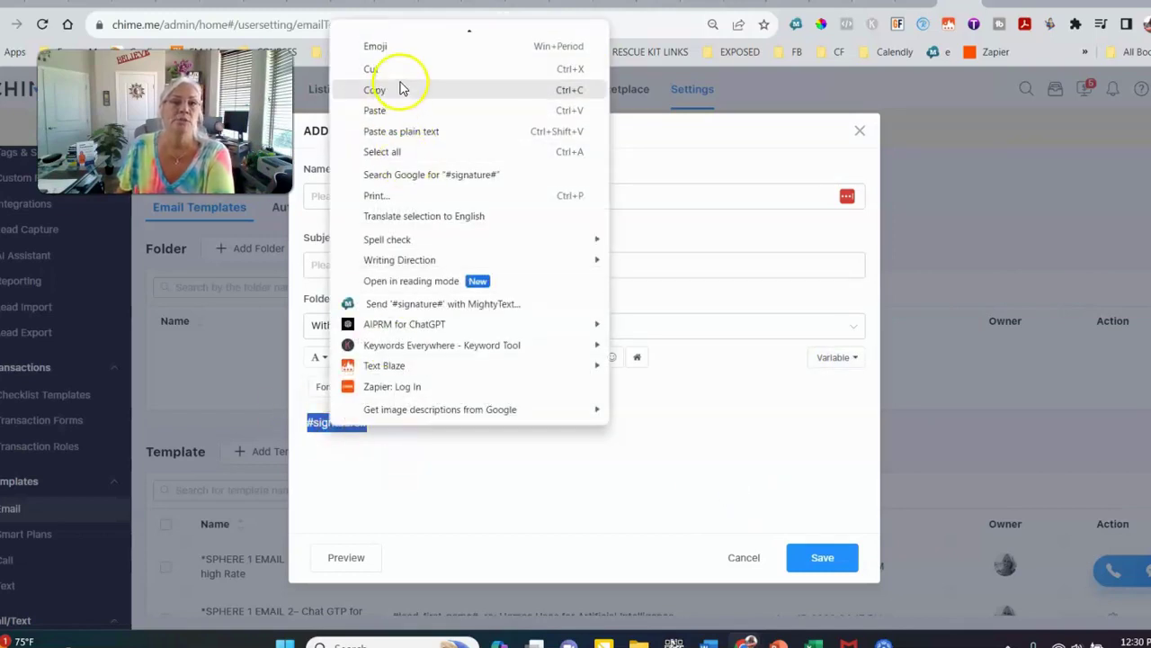
left_click(399, 91)
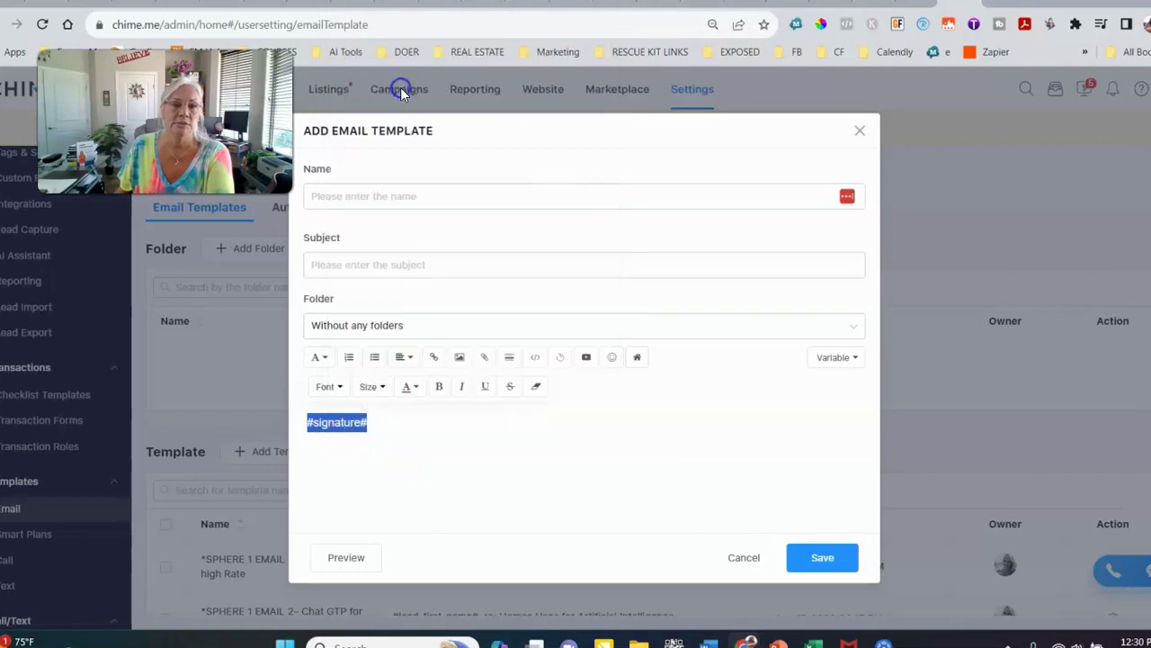
left_click(710, 644)
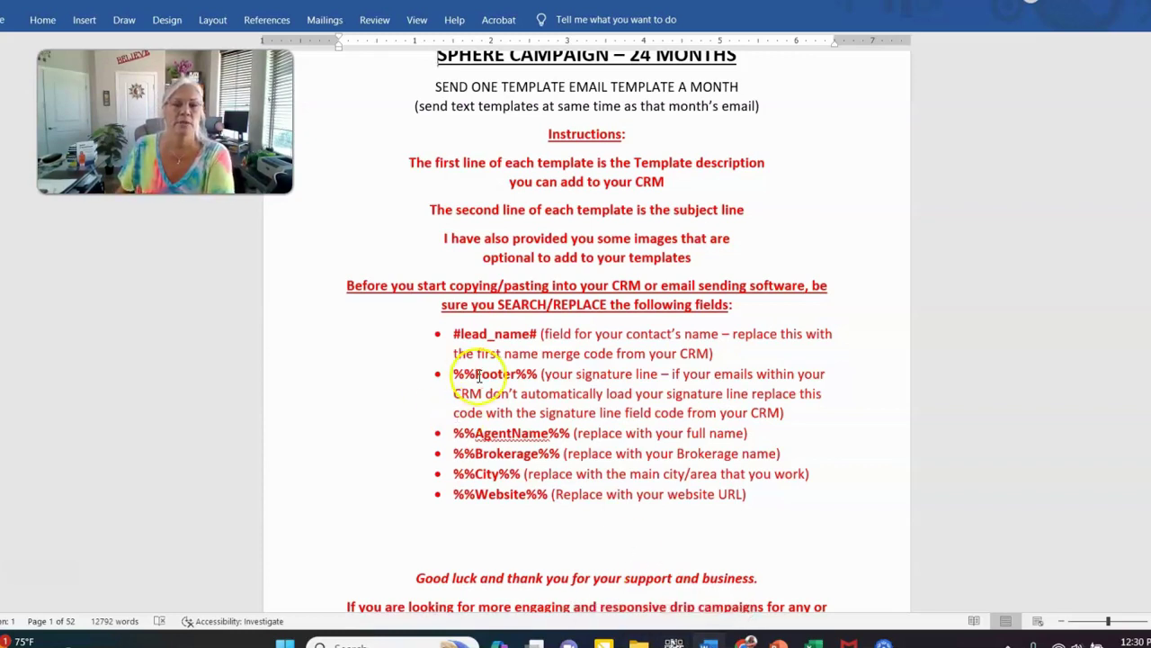
Use Find and Replace to change %%Footer%% to the pasted #signature# code, making 25 replacements
left_click(43, 21)
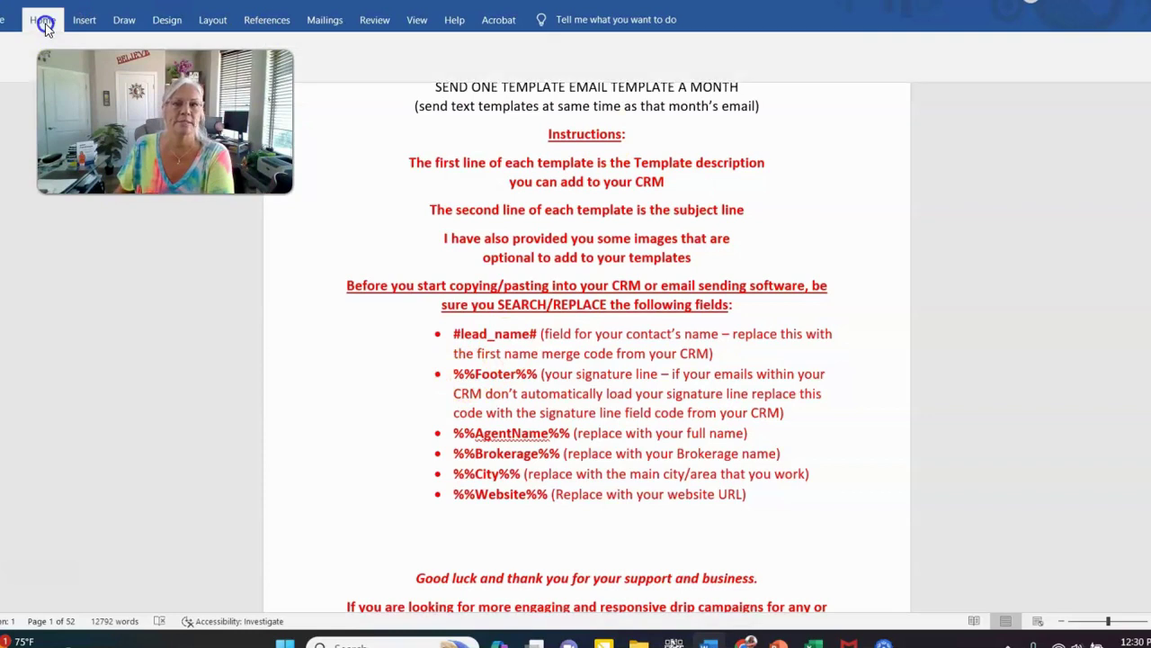
left_click(888, 61)
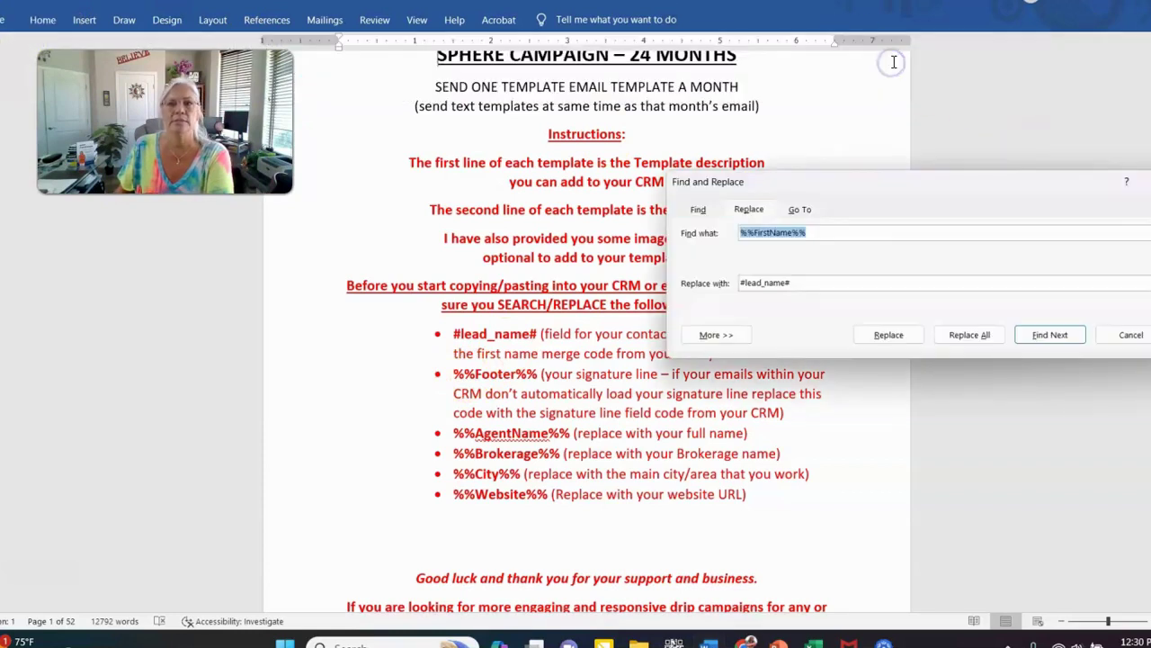
key("Tab")
key("ctrl+v")
left_click(860, 233)
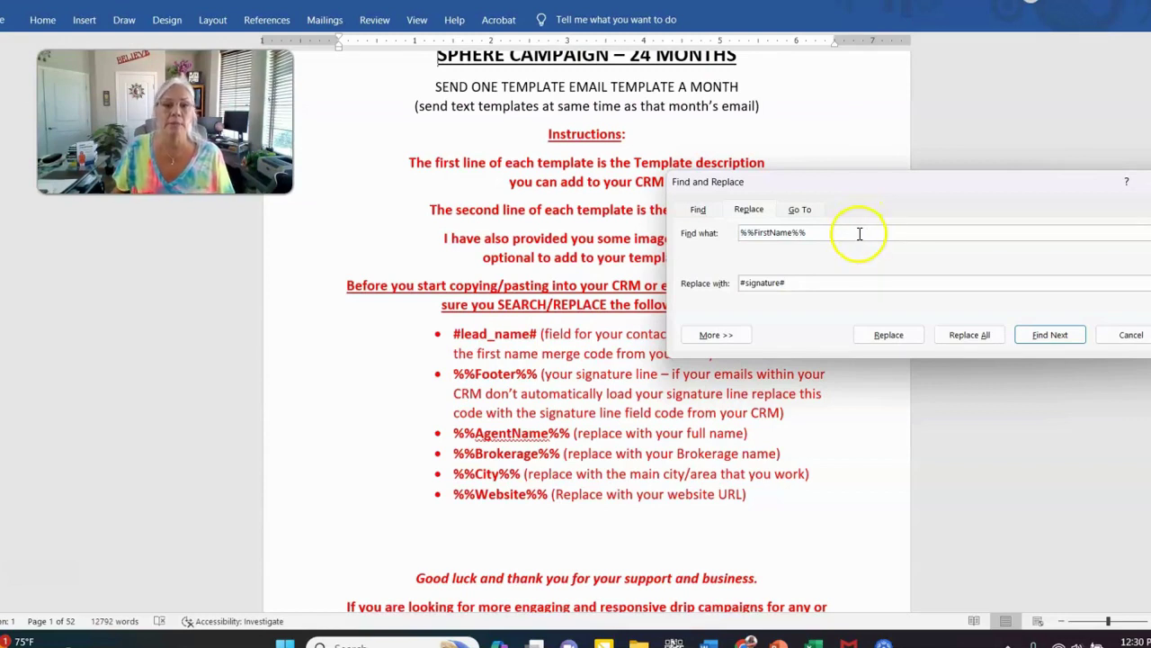
left_click_drag(850, 233, 674, 234)
type("%%Footer")
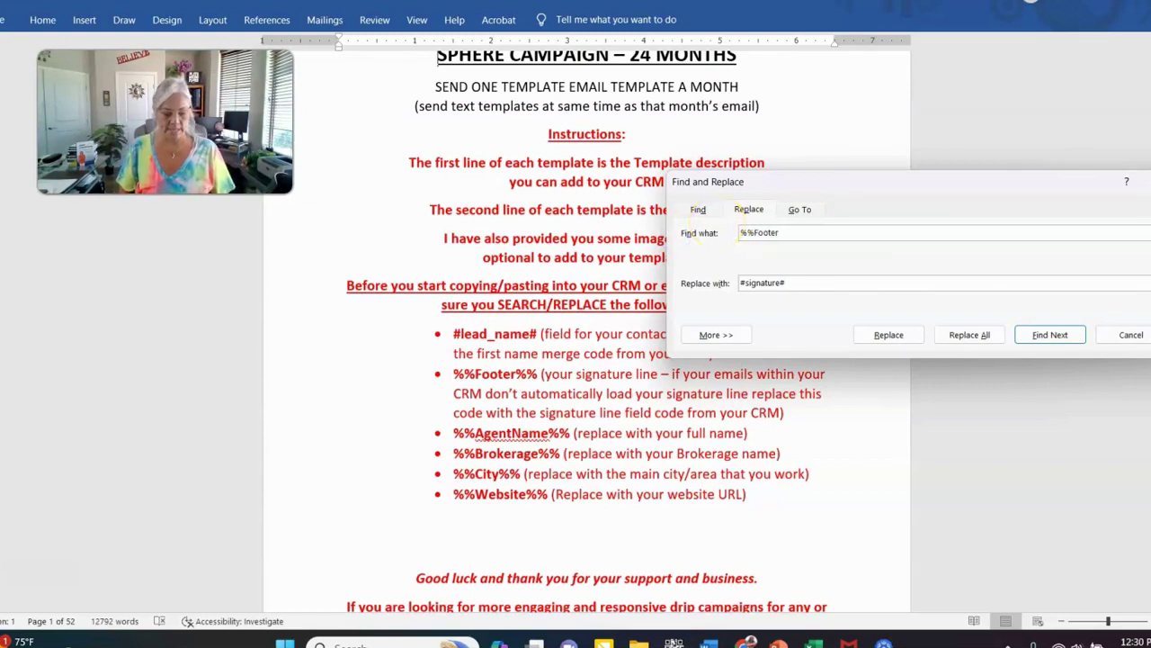
left_click(971, 335)
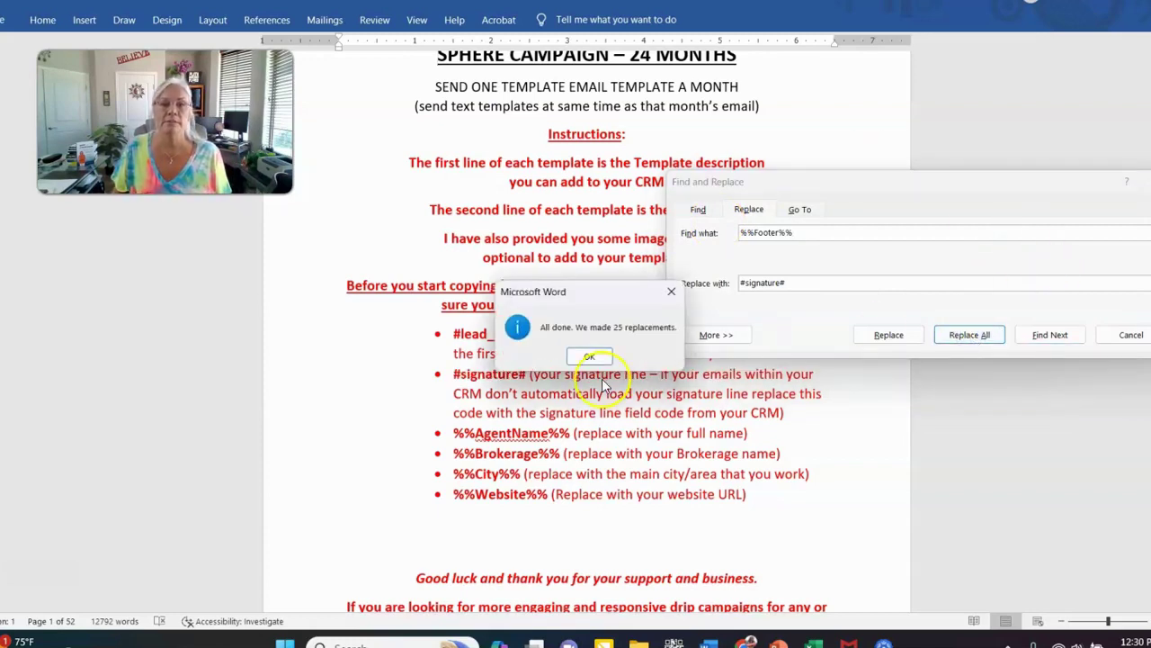
left_click(588, 356)
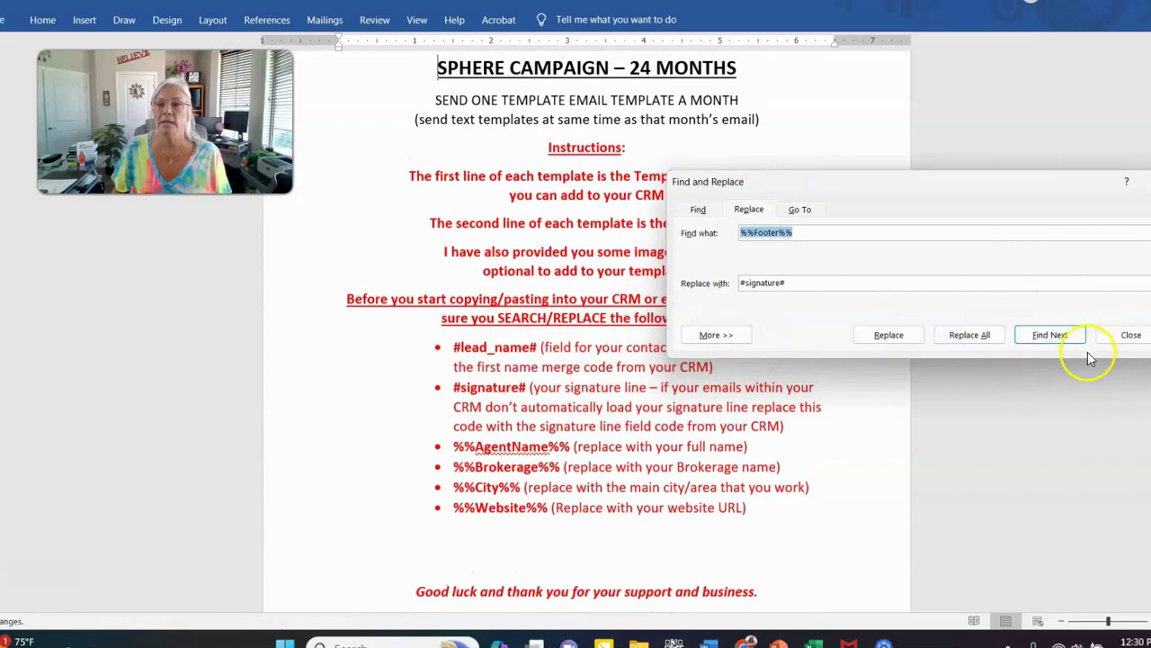
left_click(1124, 335)
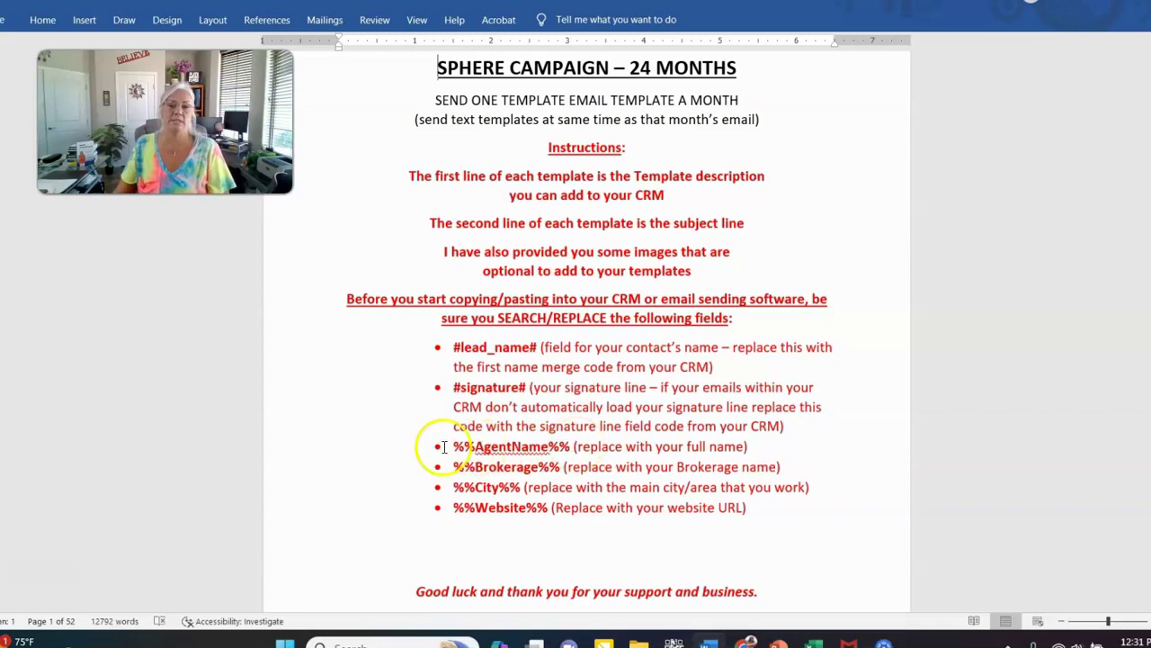
Copy %%AgentName%% from the document into Find and Replace's search field
left_click_drag(468, 446, 566, 446)
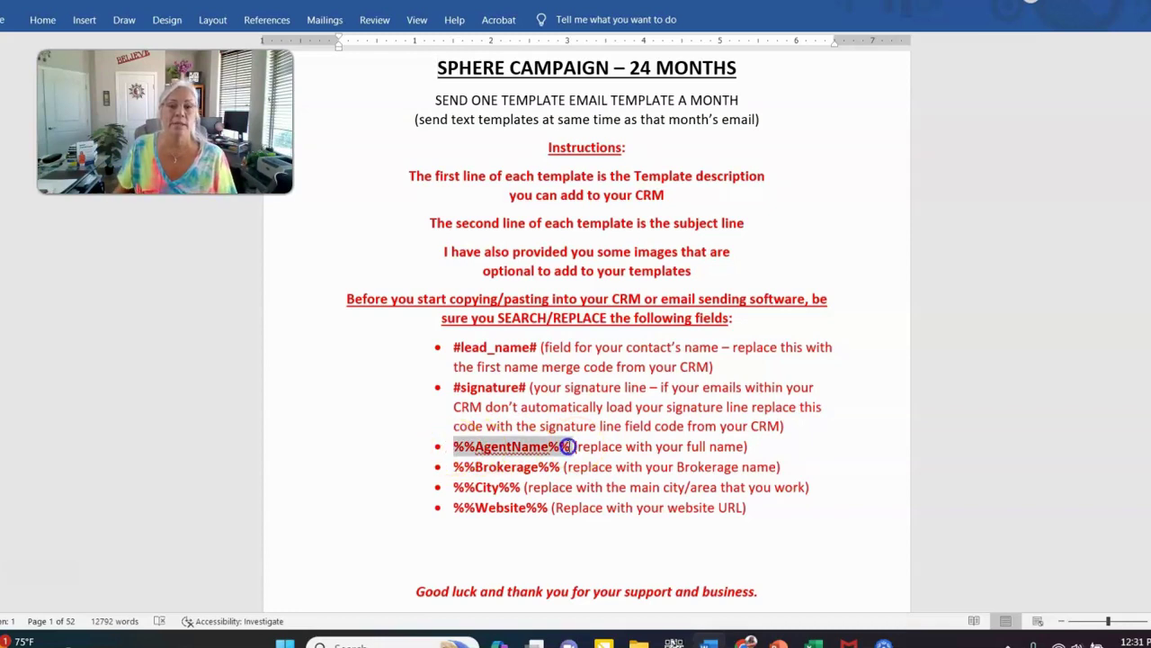
right_click(566, 446)
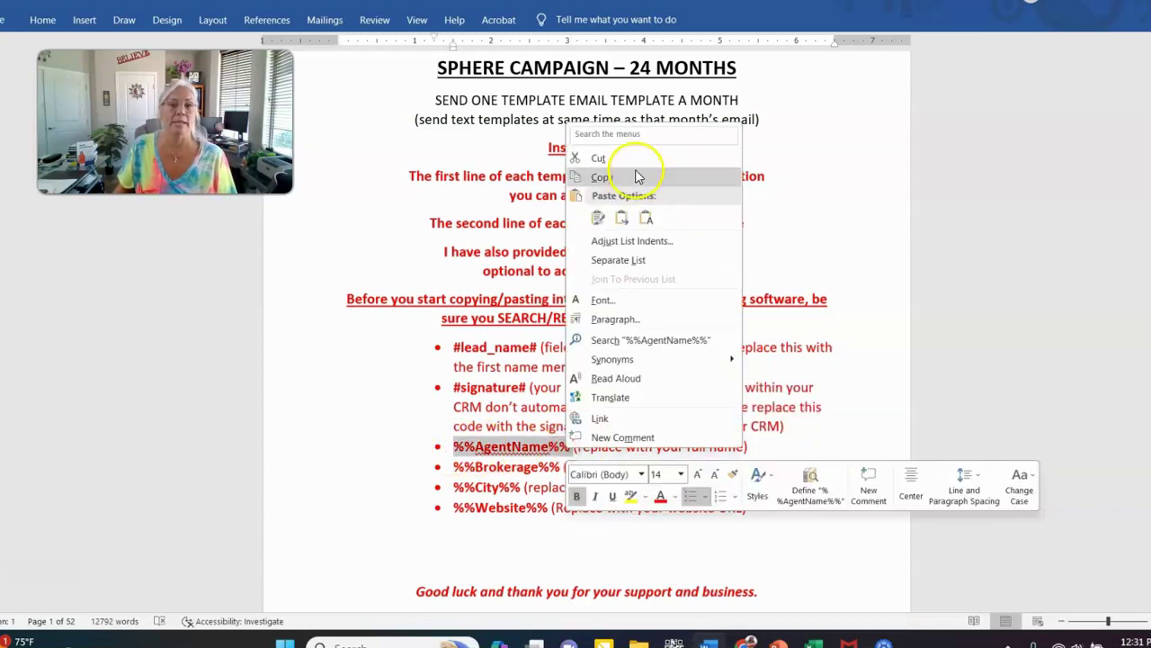
left_click(635, 177)
left_click(42, 19)
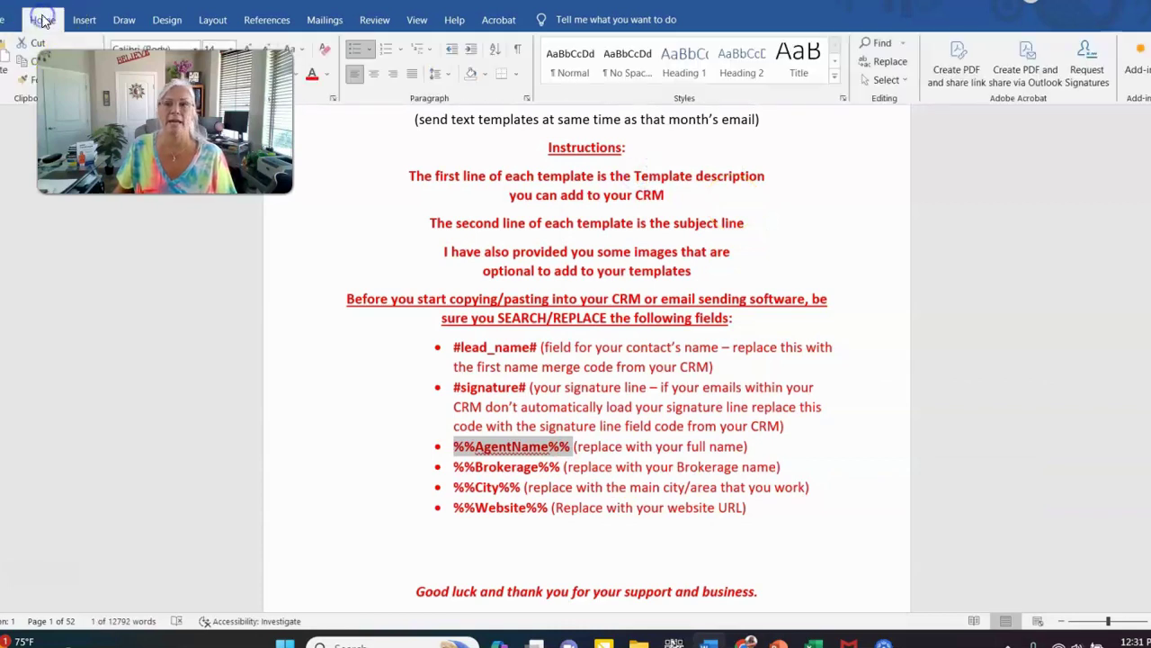
left_click(902, 70)
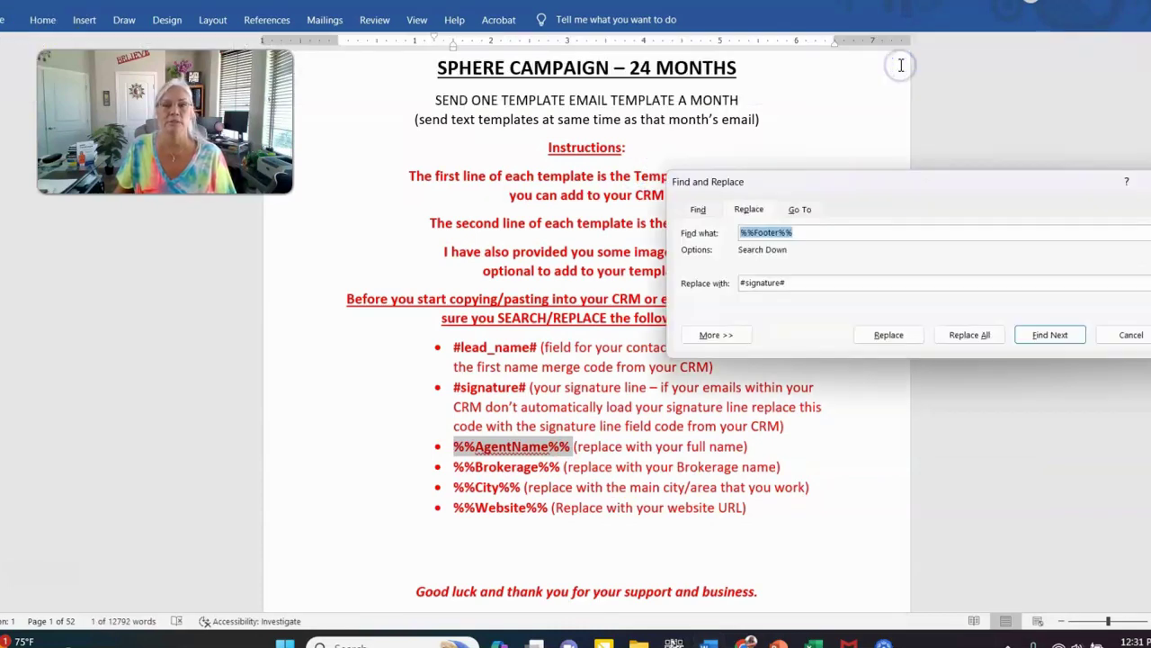
key("BackSpace")
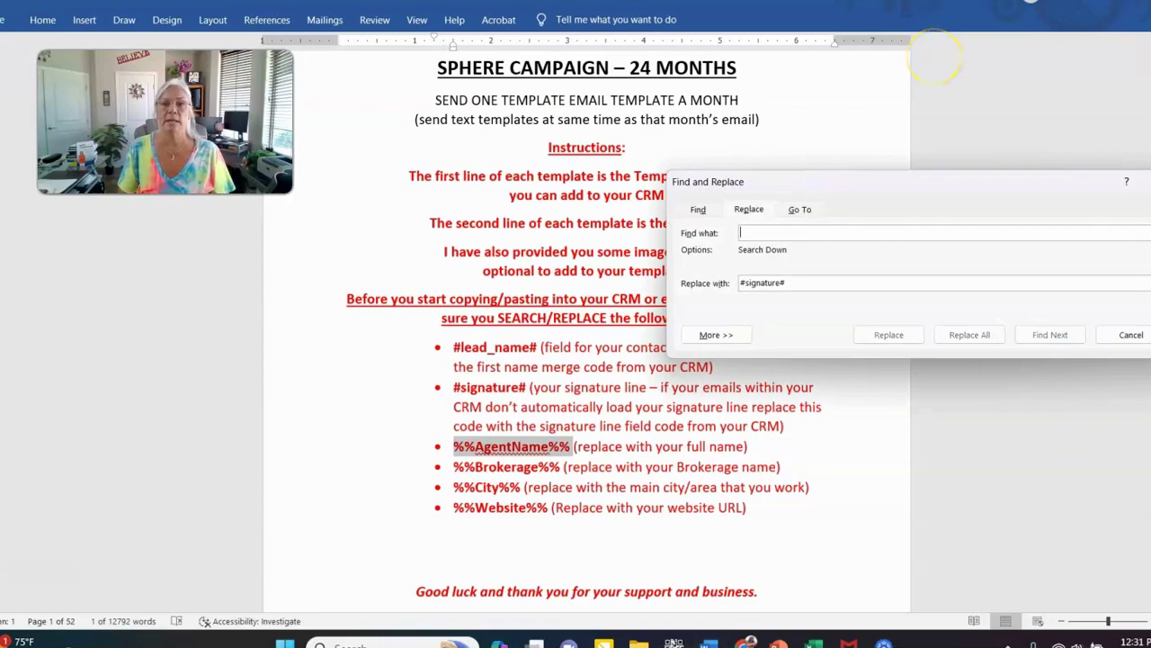
type("•\t%%AgentName%%")
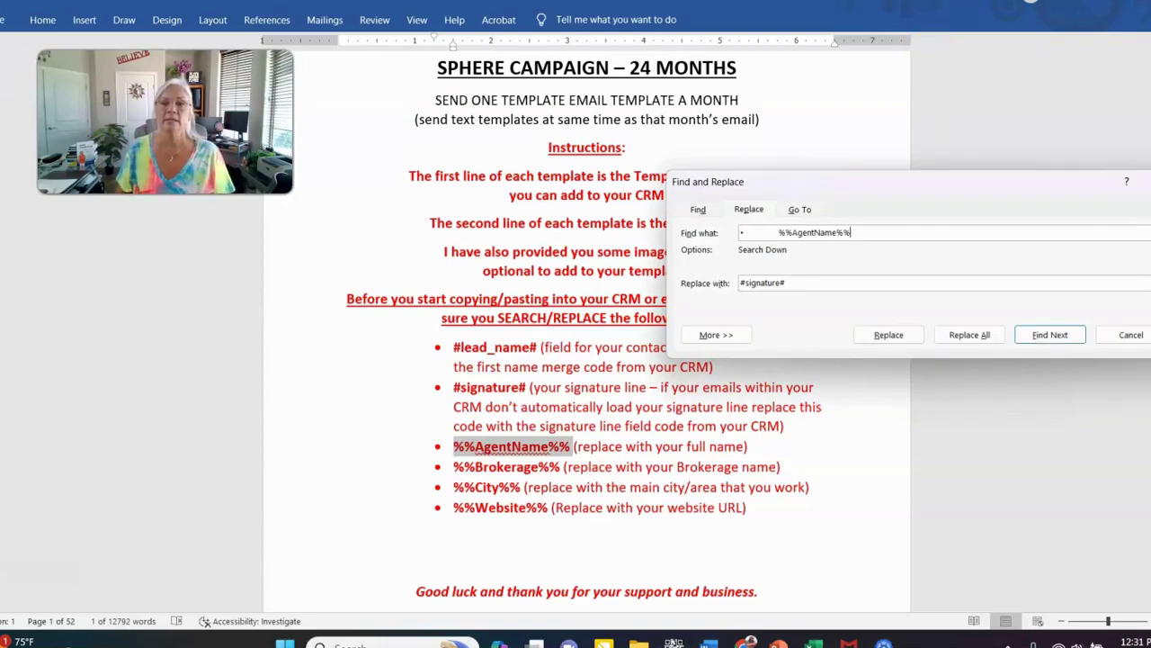
key("Delete")
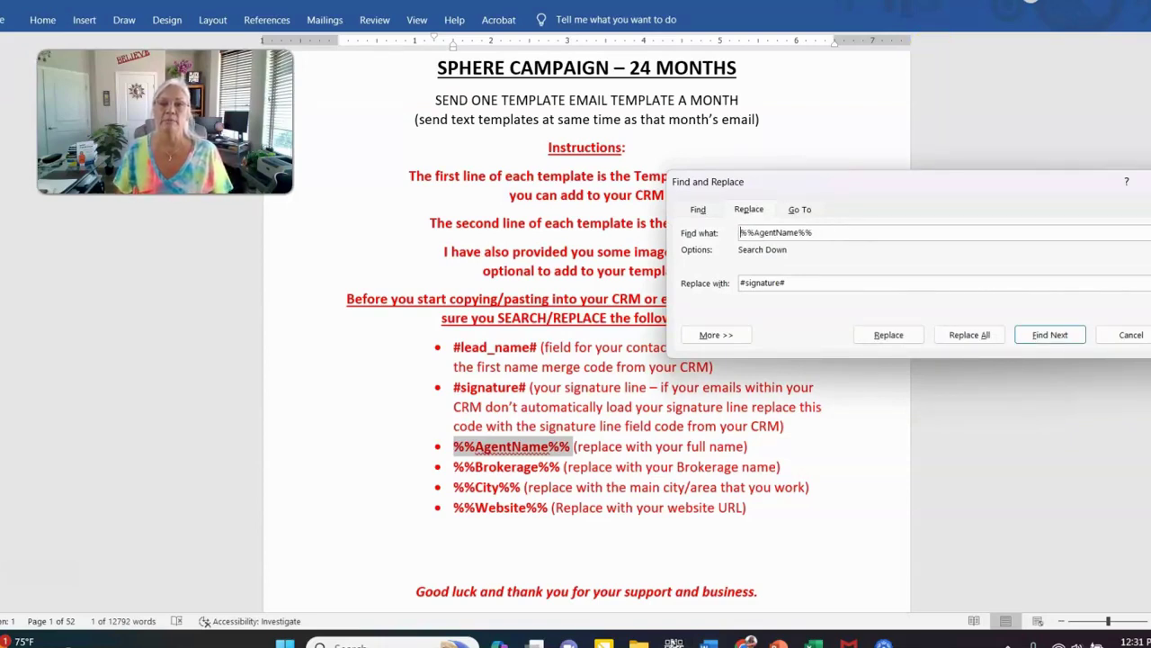
Replace all 8 %%AgentName%% placeholders with the agent's full name
left_click(809, 280)
key("BackSpace")
key("BackSpace")
key("BackSpace")
key("BackSpace")
key("BackSpace")
key("BackSpace")
key("BackSpace")
key("BackSpace")
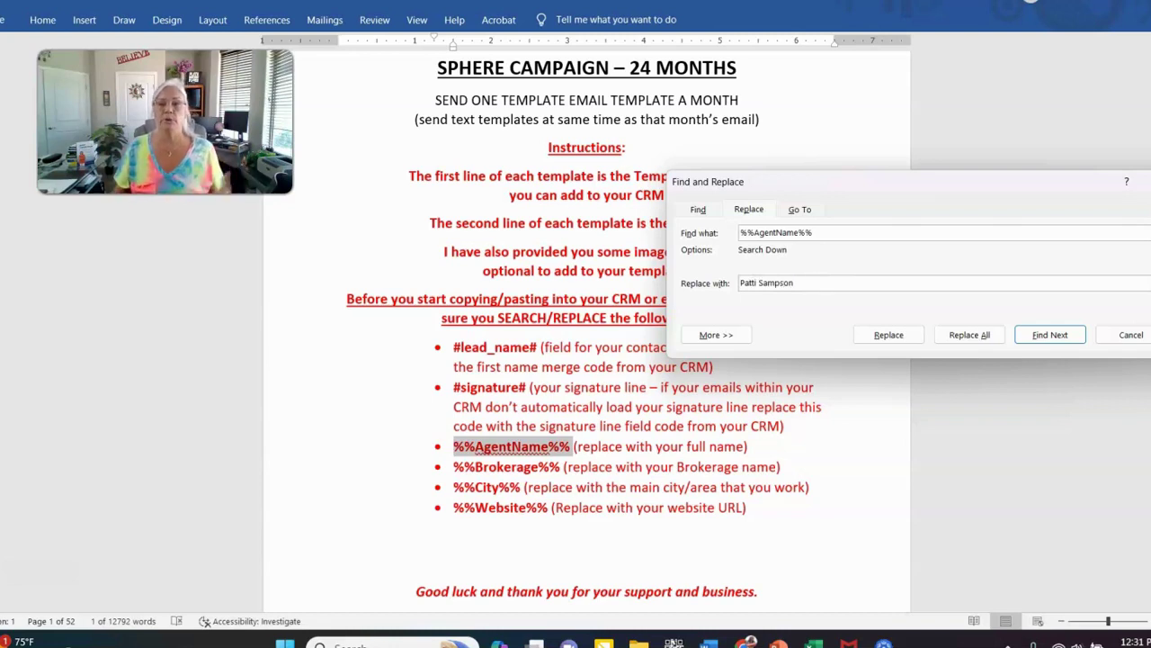
left_click(964, 334)
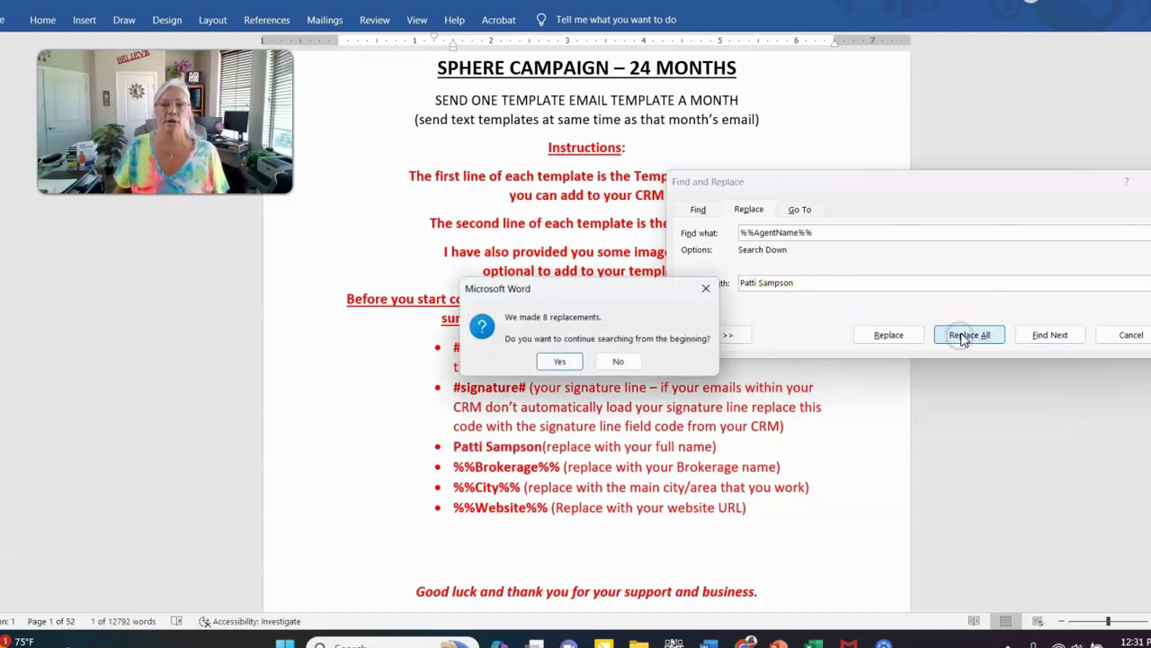
left_click(561, 362)
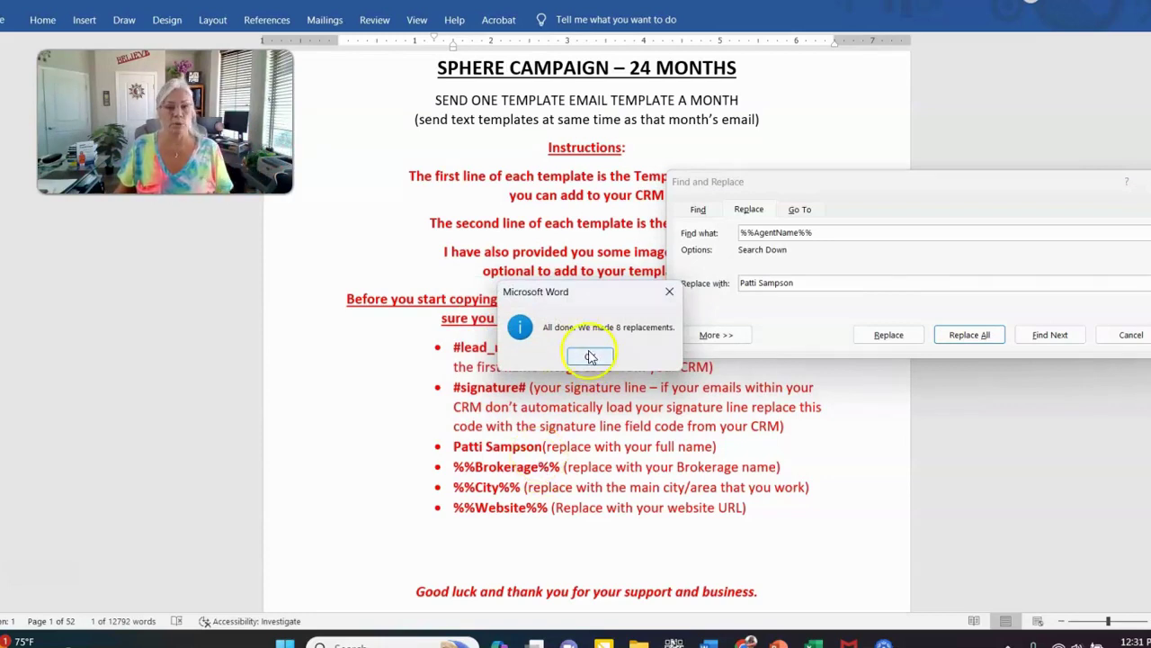
left_click(590, 357)
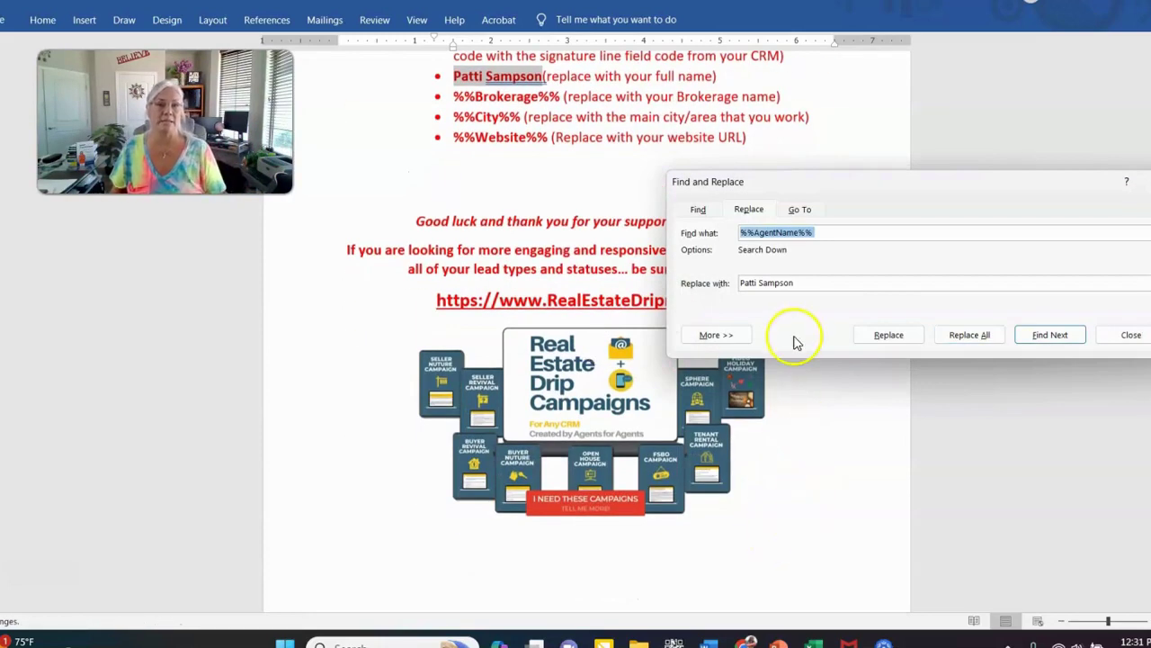
scroll(572, 162, "up", 1)
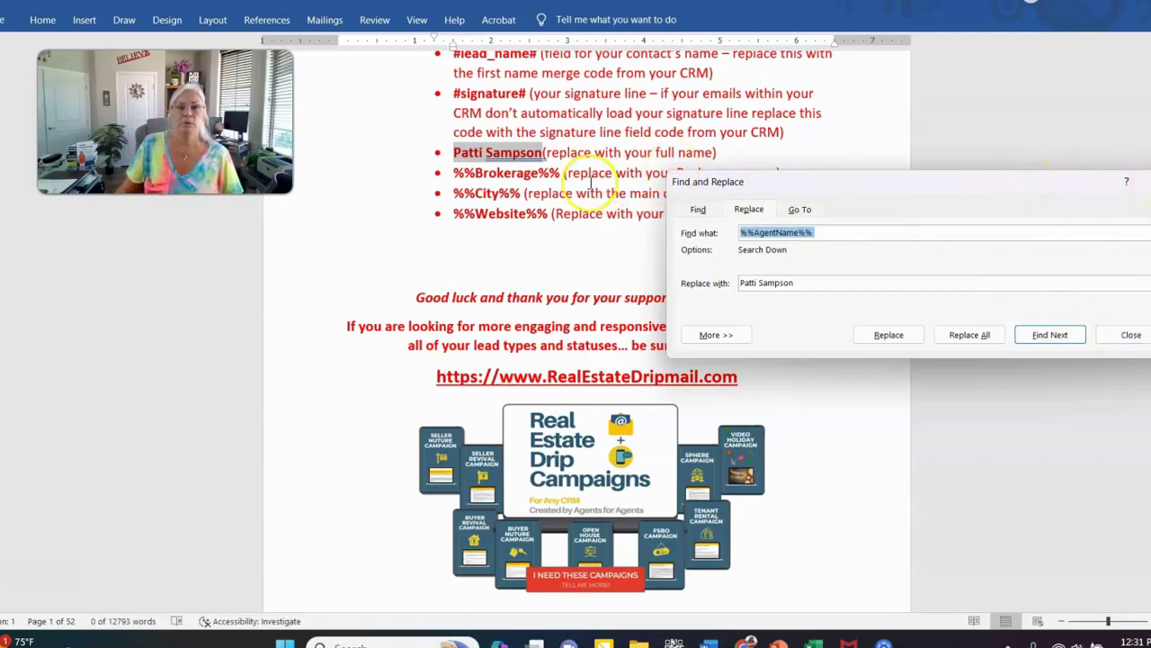
Replace all %%Brokerage%% placeholders with 'Real Broker, AZ', making 3 replacements
left_click_drag(797, 282, 706, 279)
left_click(789, 232)
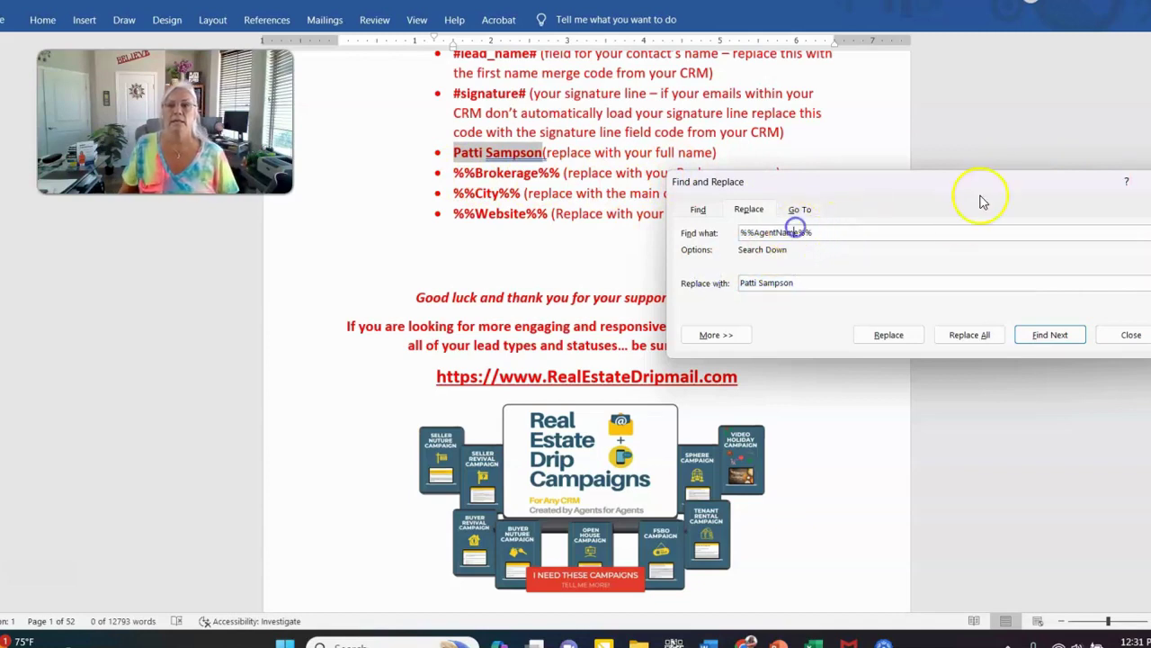
key("BackSpace")
key("BackSpace")
key("BackSpace")
key("BackSpace")
key("BackSpace")
key("BackSpace")
key("BackSpace")
key("BackSpace")
key("BackSpace")
type("Bro")
key("BackSpace")
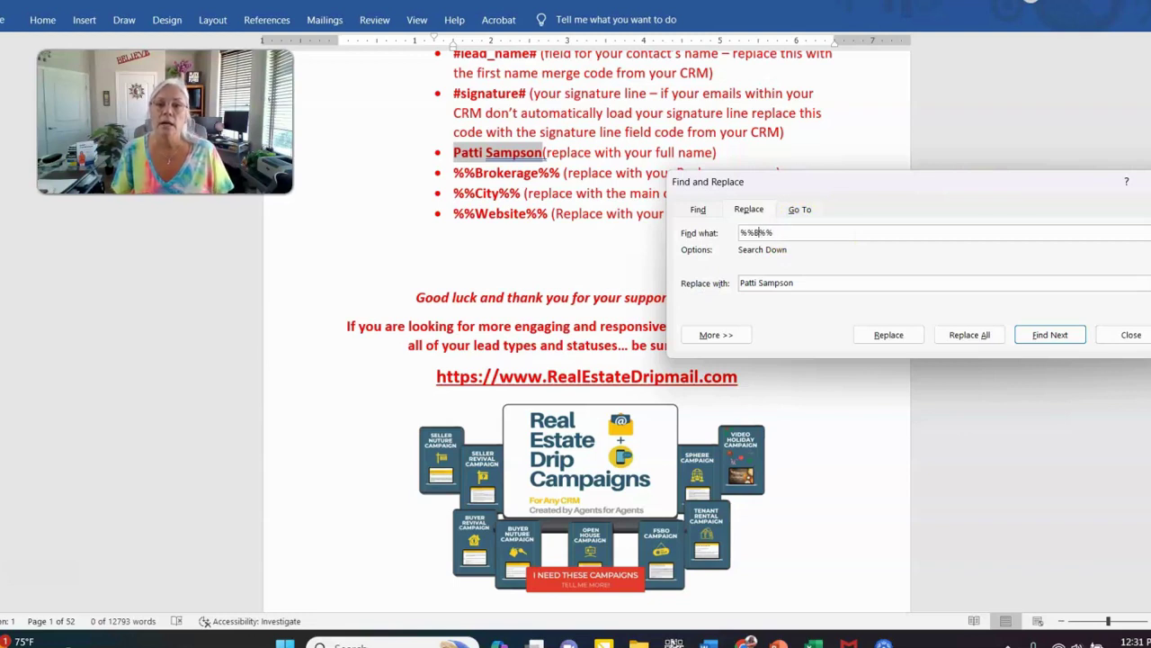
type("ro")
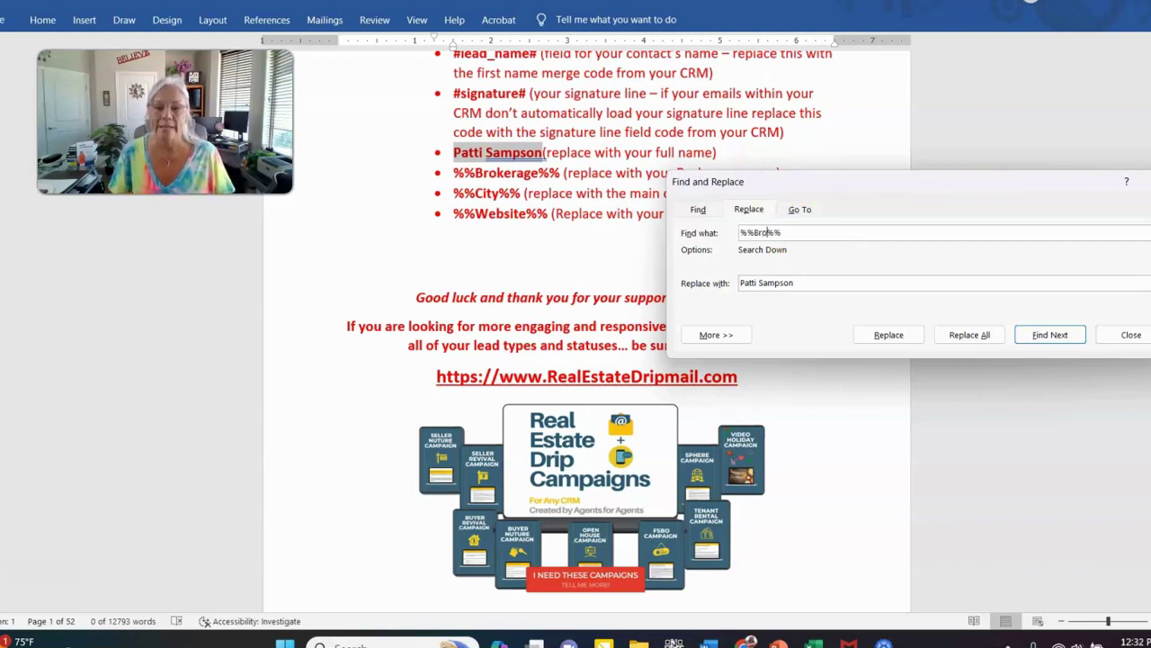
type("kerage")
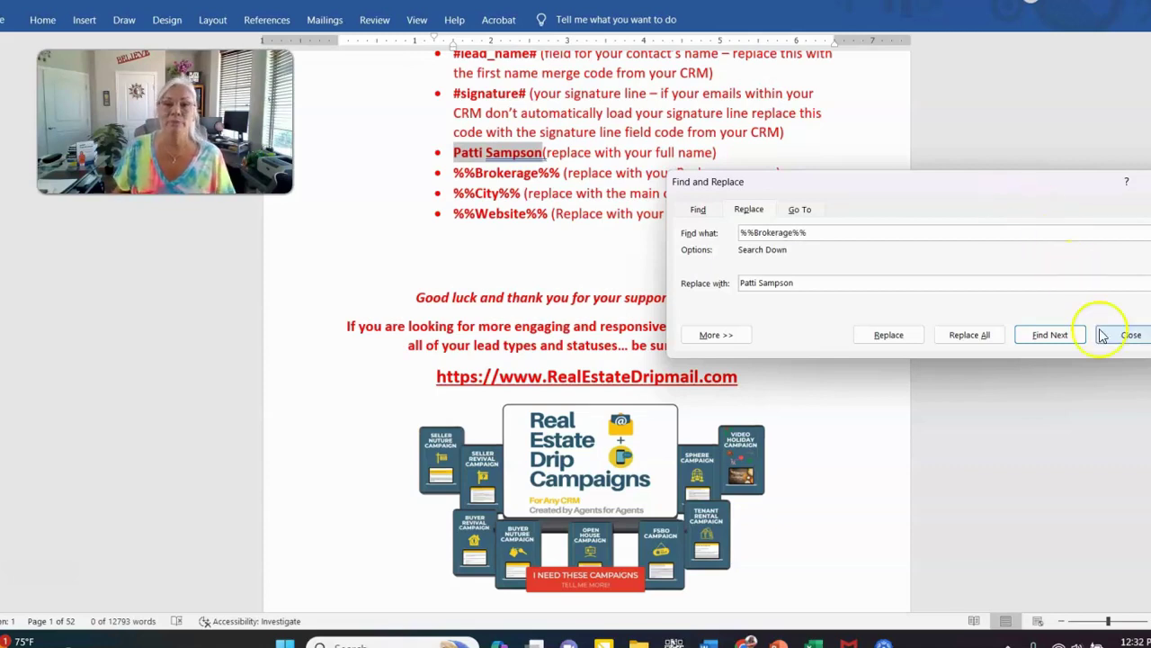
left_click(825, 284)
key("BackSpace")
key("BackSpace")
key("BackSpace")
key("BackSpace")
key("BackSpace")
key("BackSpace")
key("BackSpace")
key("BackSpace")
key("BackSpace")
key("BackSpace")
key("BackSpace")
key("BackSpace")
key("BackSpace")
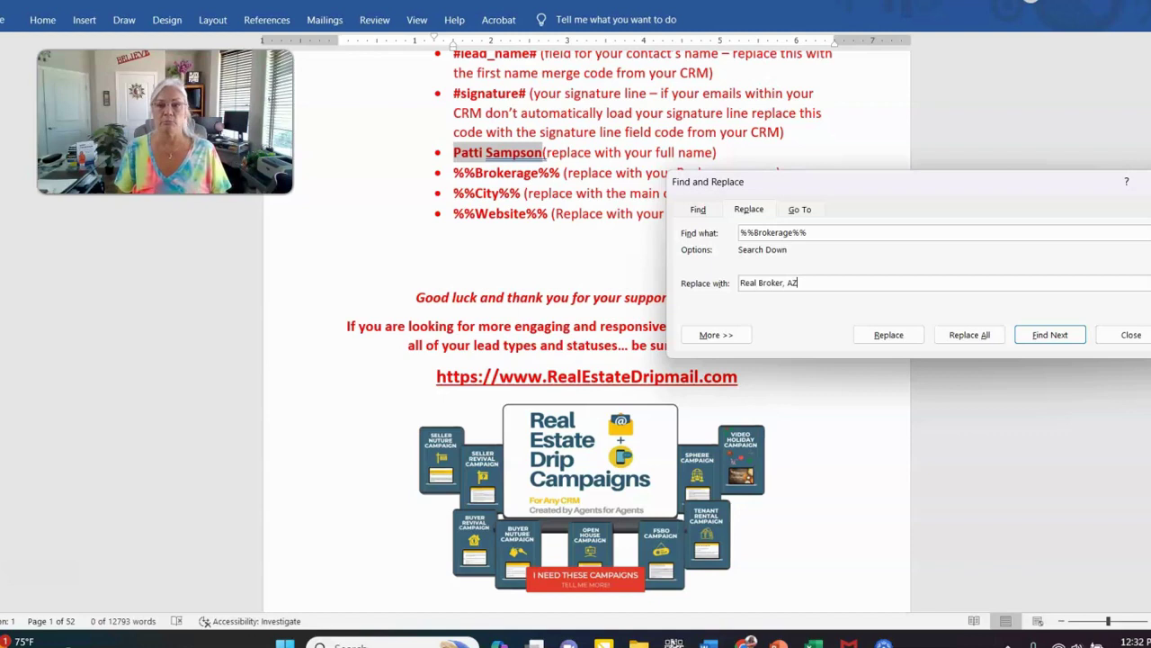
type("Real Broker, AZ")
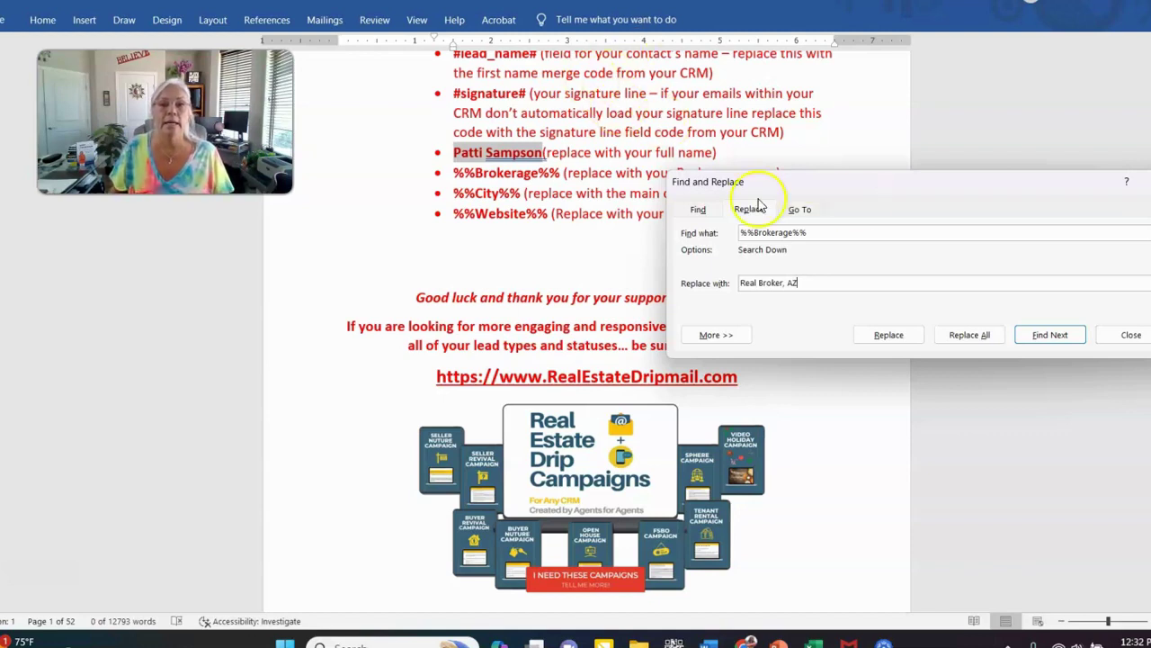
left_click(970, 335)
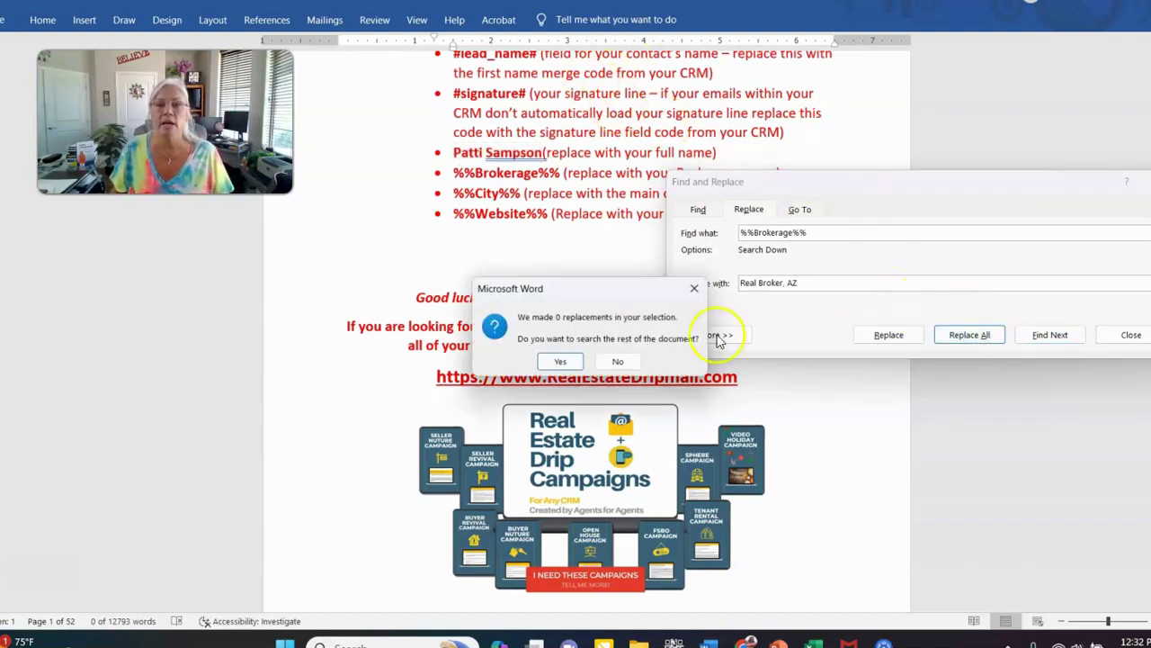
left_click(564, 361)
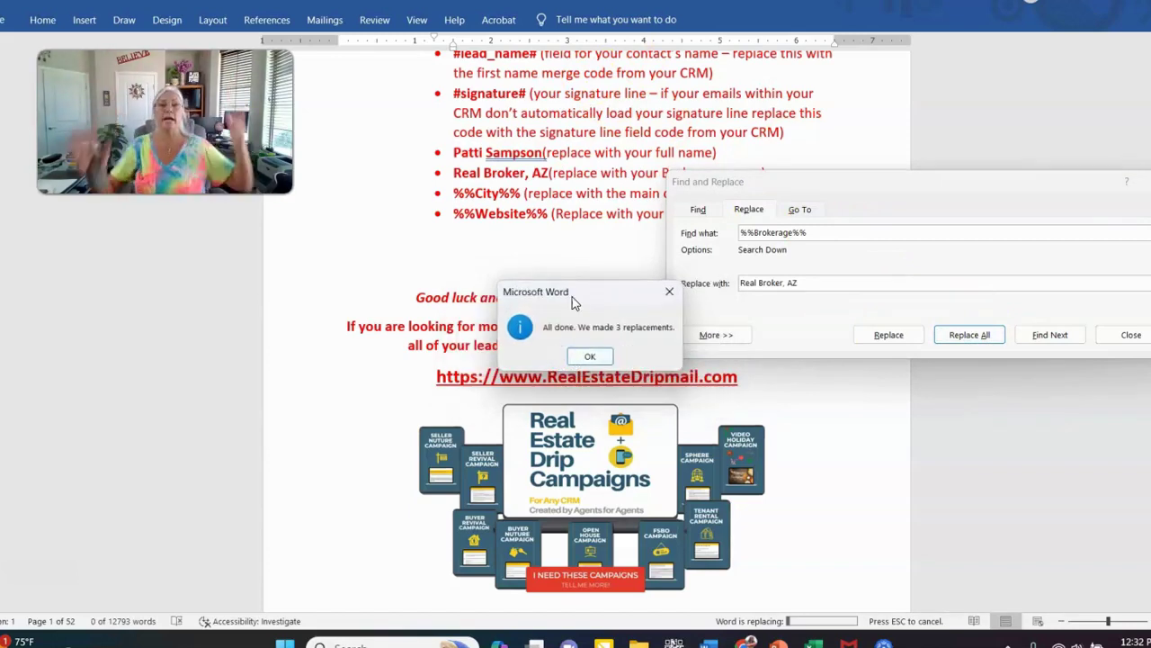
left_click(590, 356)
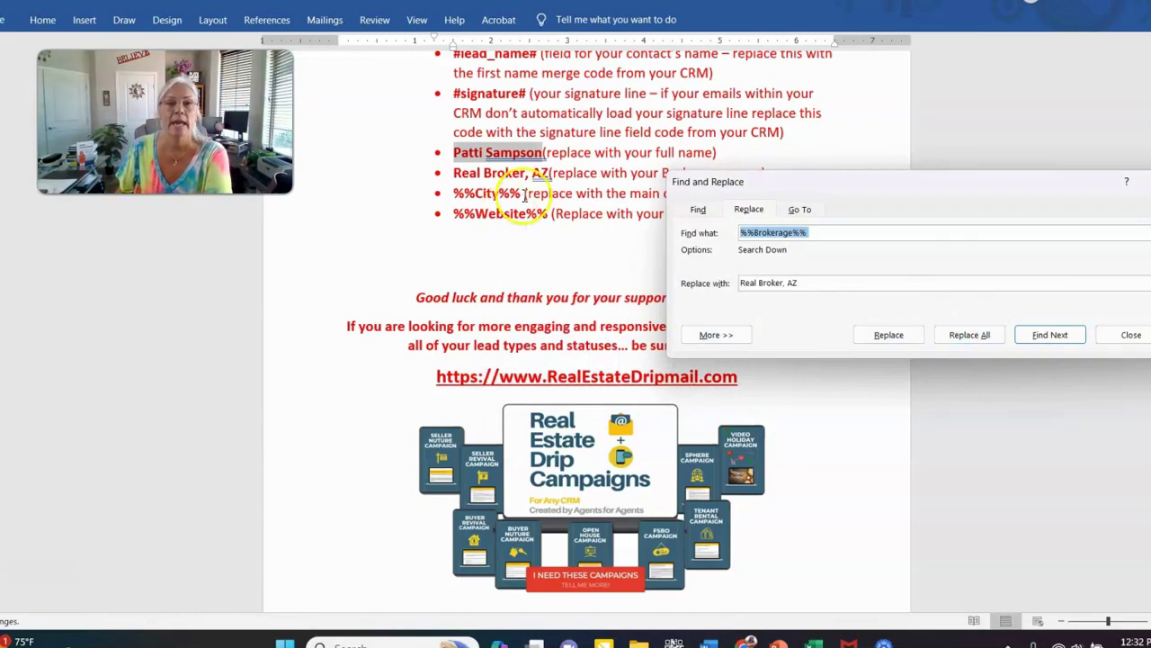
Replace every %%City%% placeholder with 'NE Valley', making 33 replacements
left_click_drag(856, 197, 788, 327)
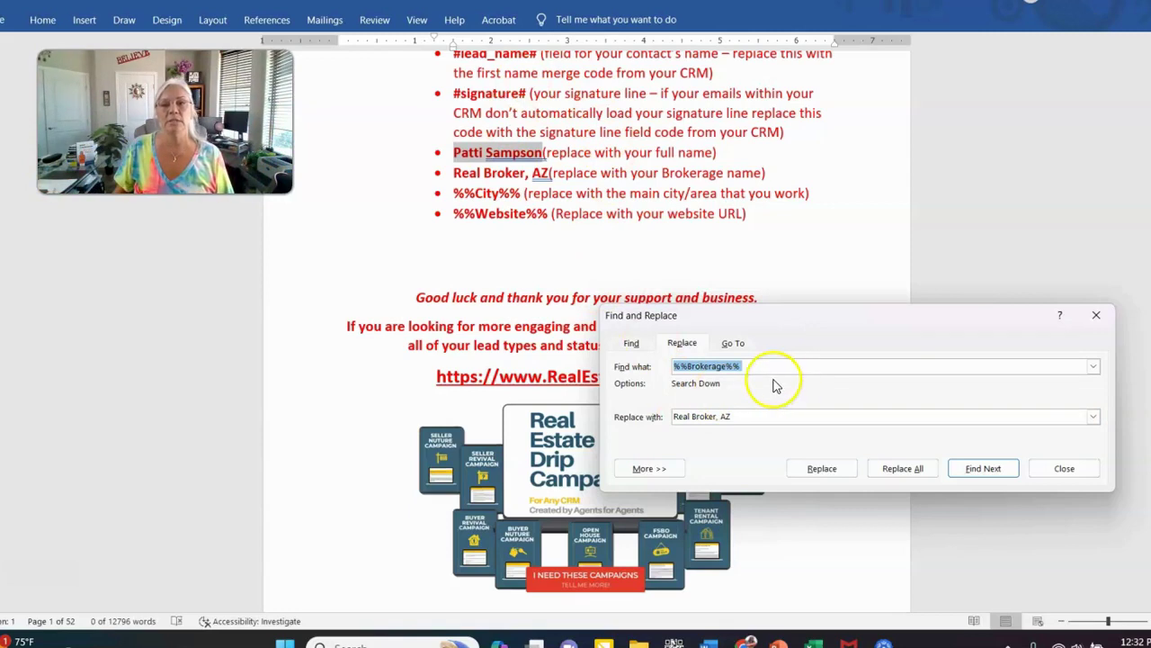
left_click(789, 364)
key("Delete")
key("BackSpace")
key("BackSpace")
key("BackSpace")
key("BackSpace")
key("BackSpace")
key("BackSpace")
key("BackSpace")
key("BackSpace")
type("City")
key("Tab")
type("NE")
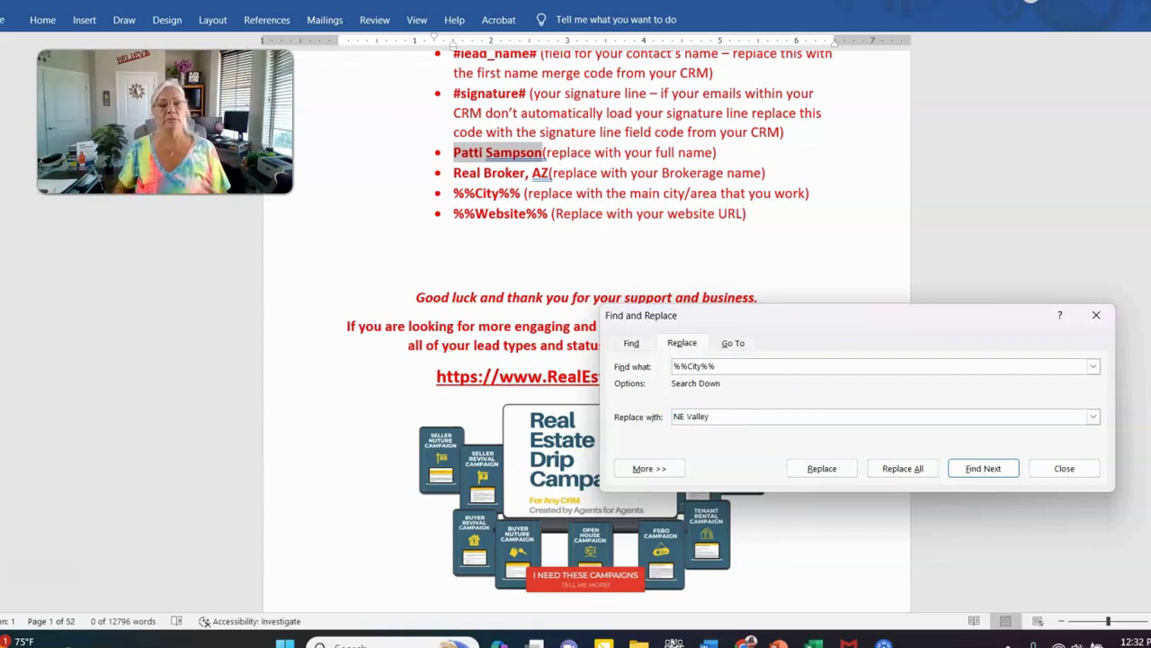
type(" Valley")
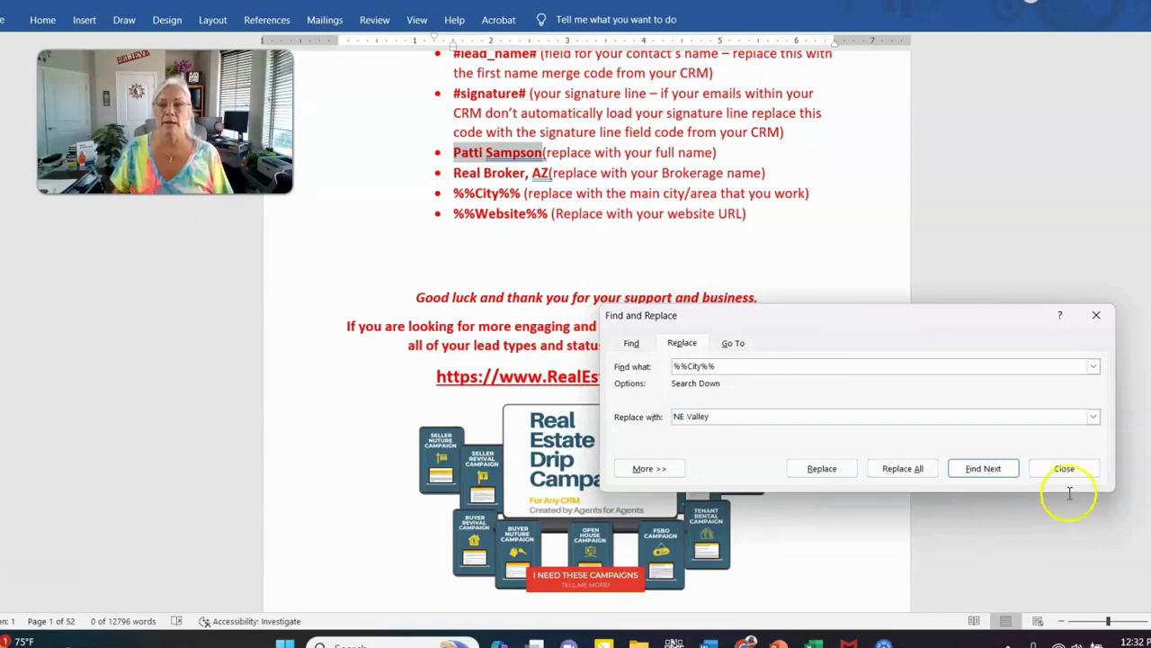
left_click(917, 470)
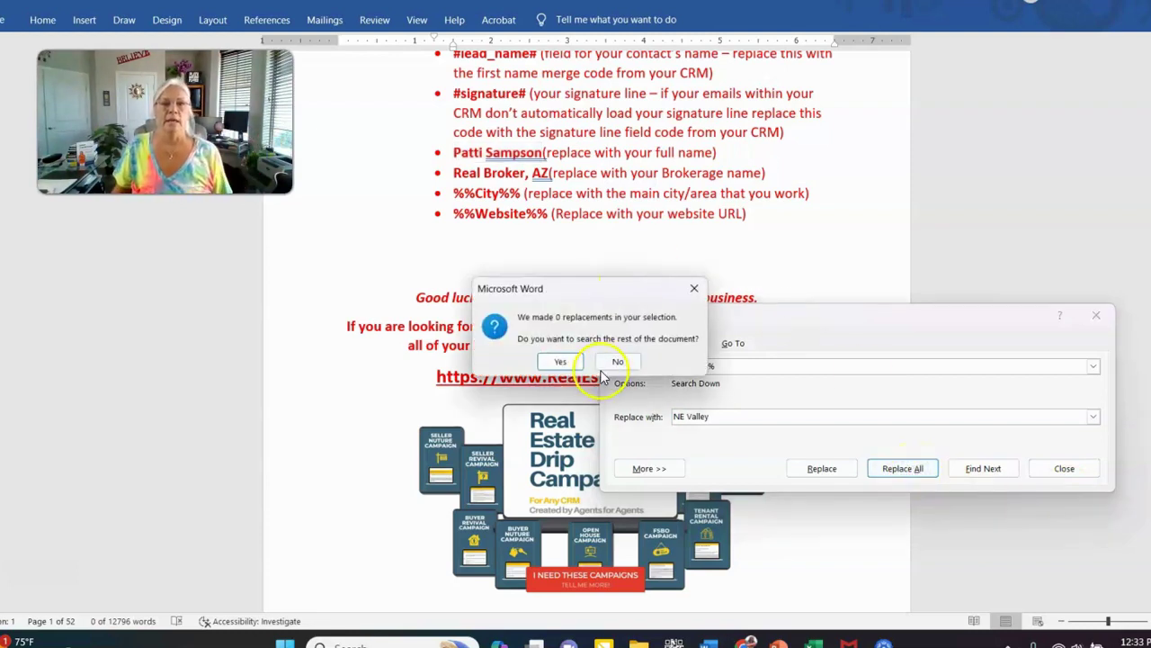
left_click(554, 363)
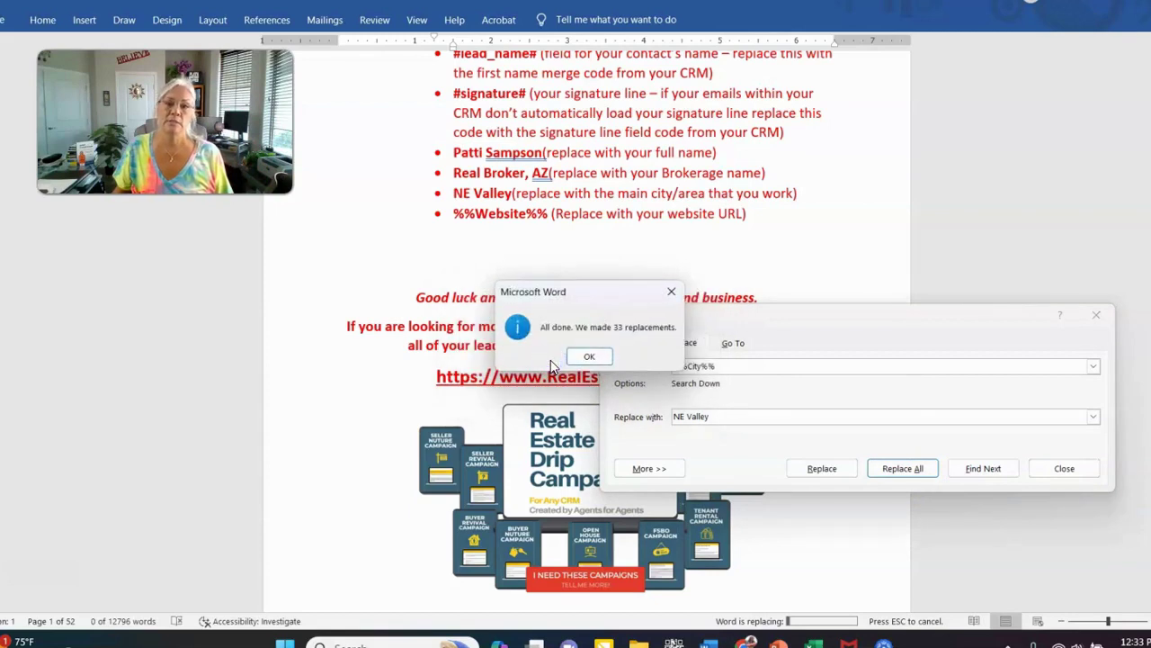
left_click(587, 356)
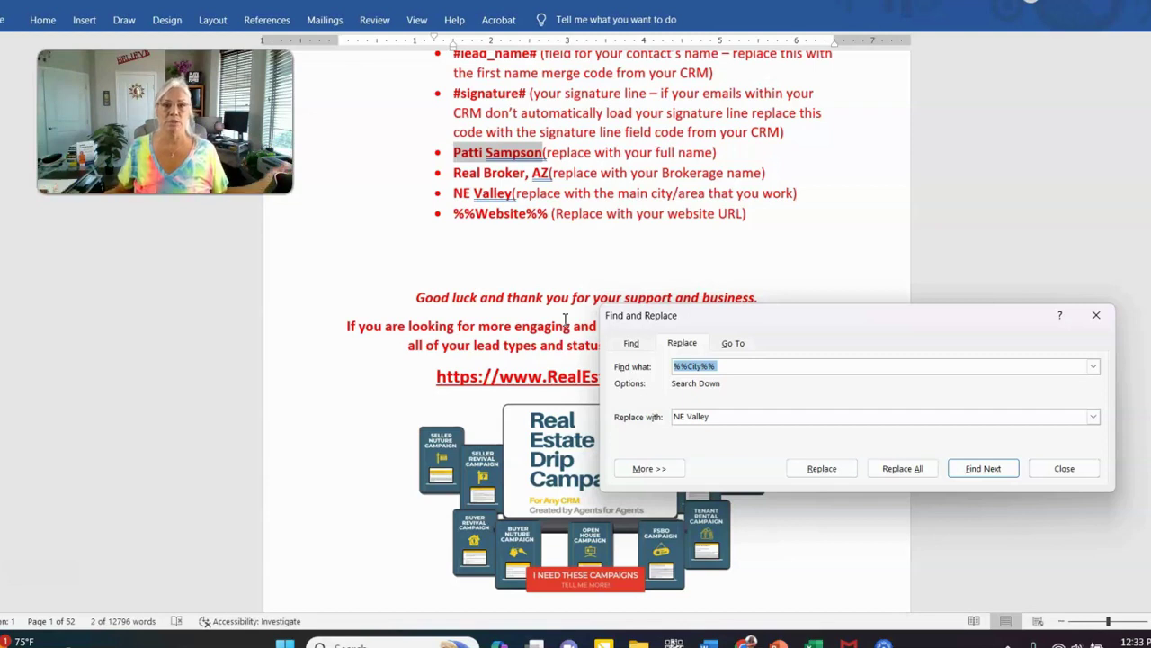
left_click(493, 214)
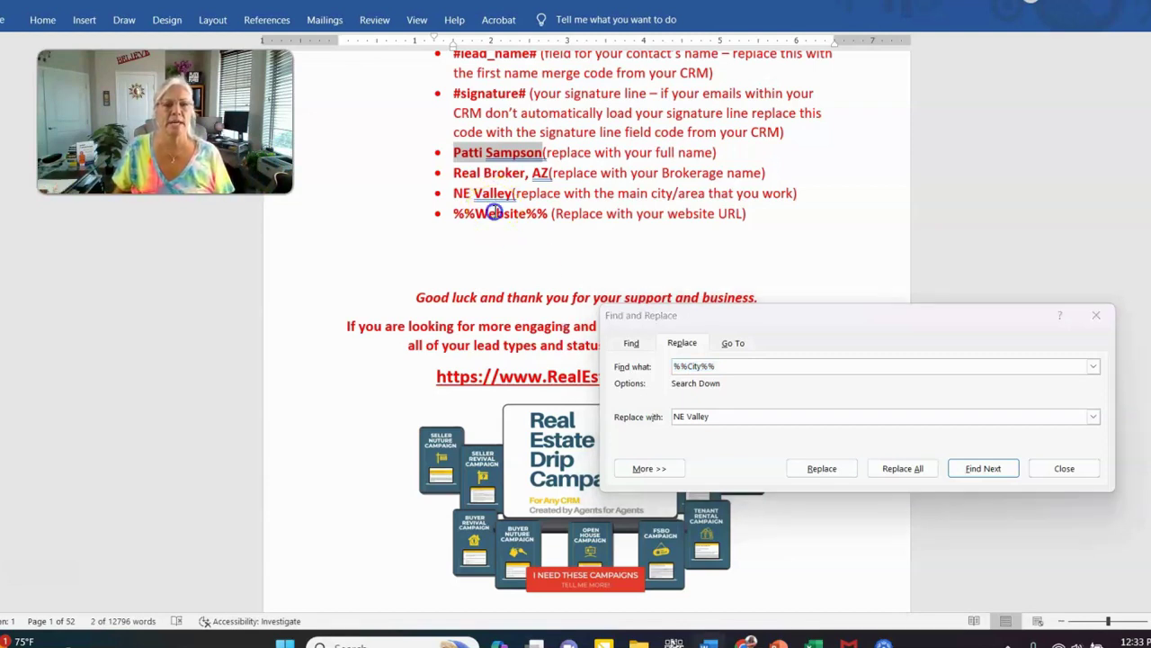
Replace the single %%Website%% placeholder with the agent's website address and close Find and Replace
left_click(703, 367)
left_click(719, 366)
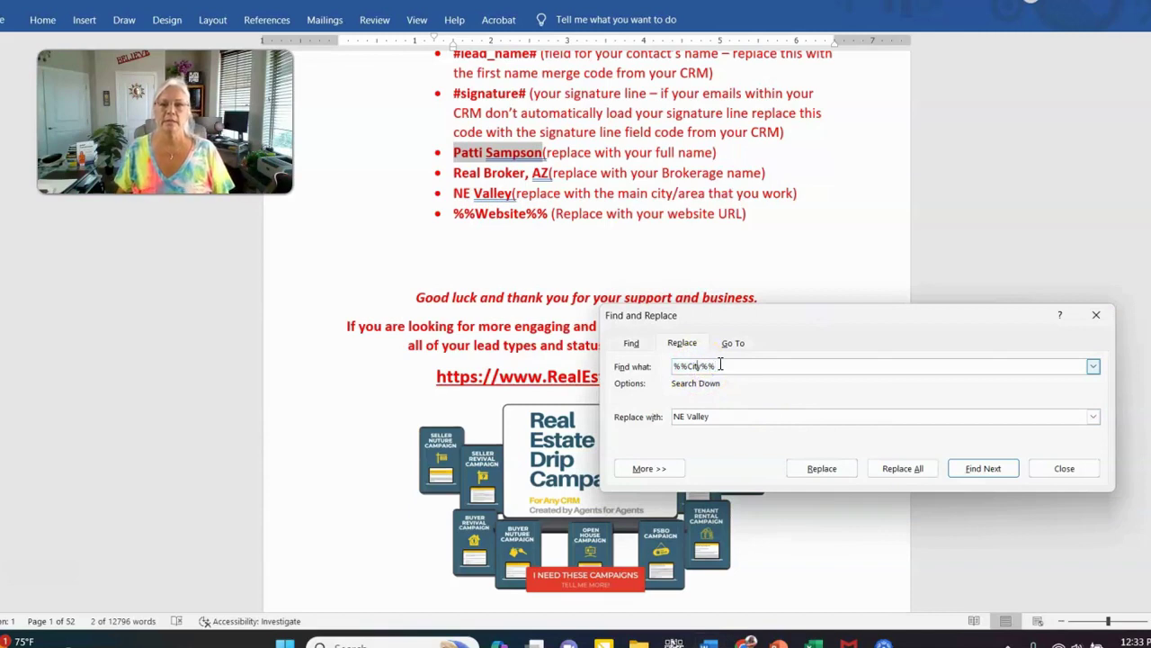
left_click(701, 366)
key("BackSpace")
key("BackSpace")
key("BackSpace")
key("BackSpace")
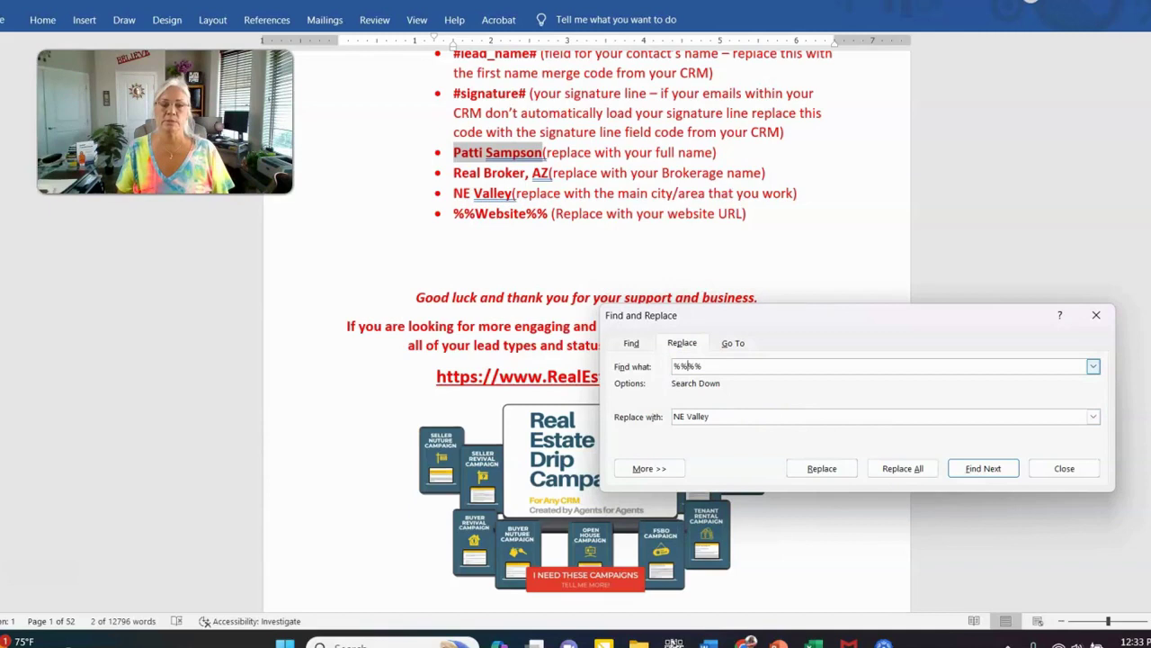
type("Website")
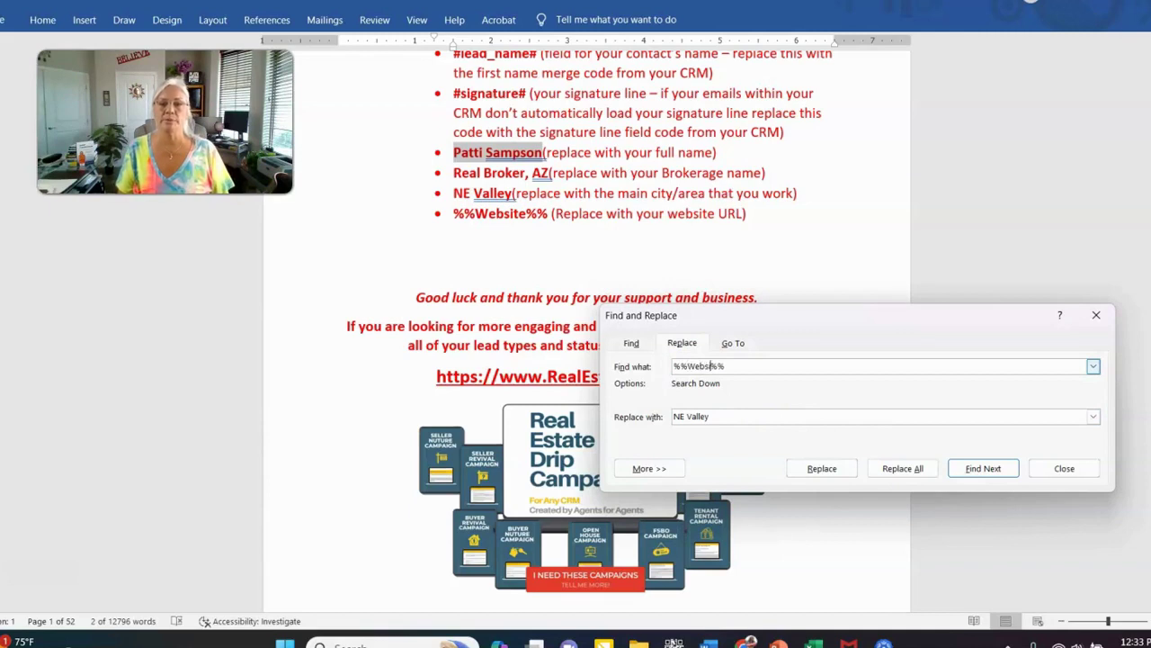
key("Tab")
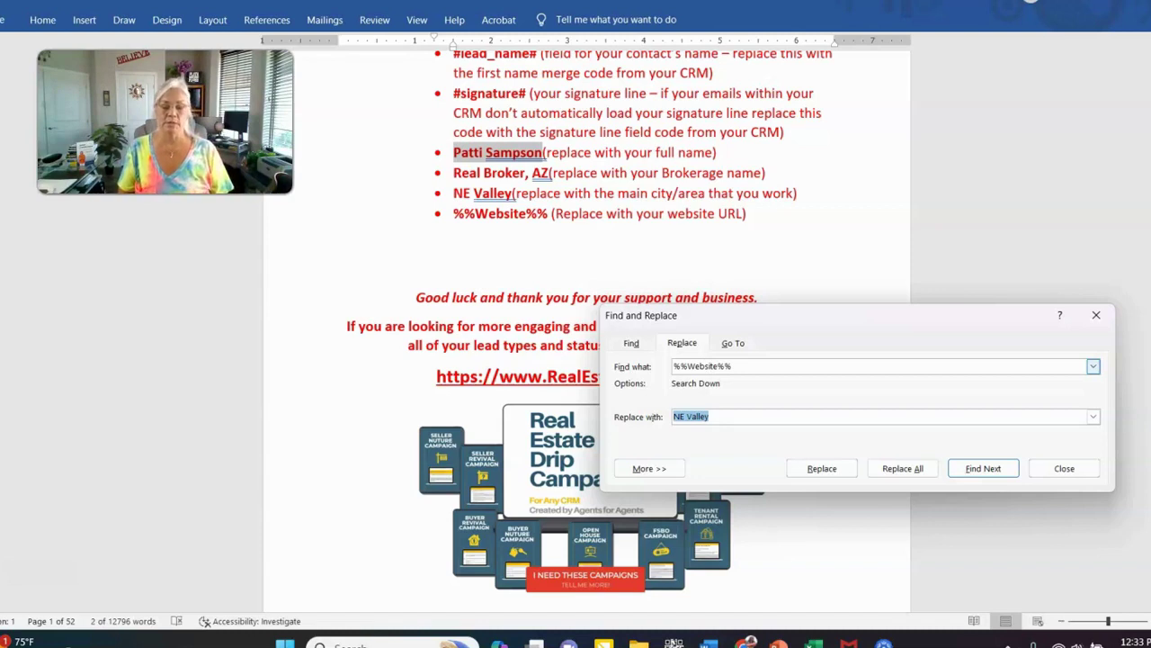
type("PattiWe")
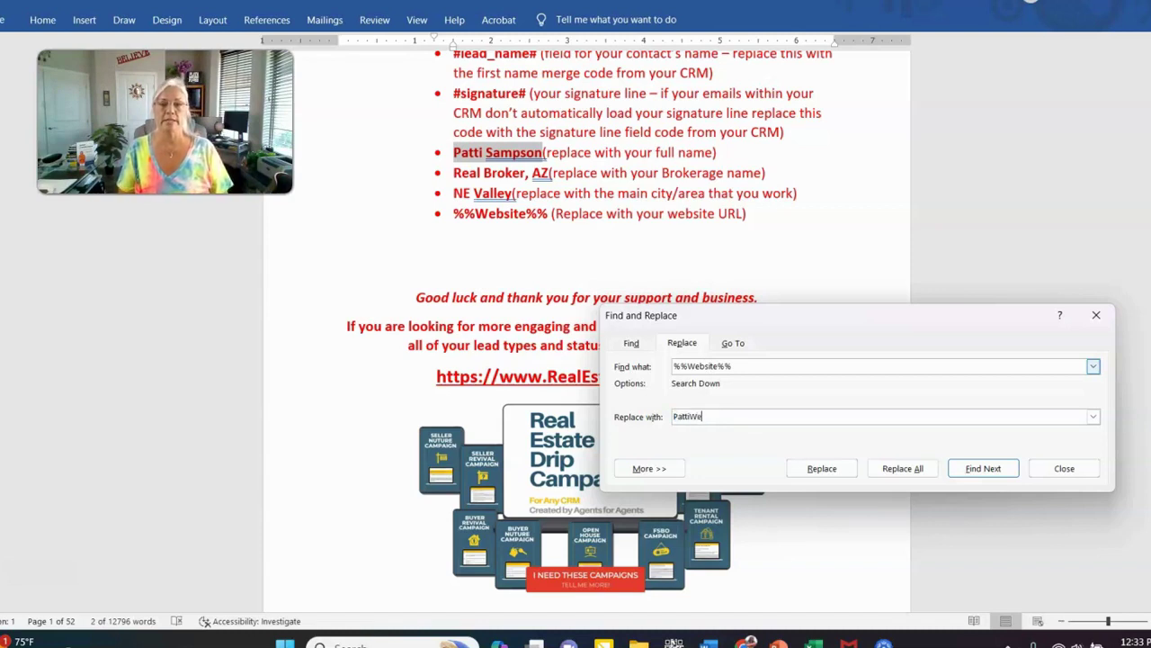
type("bsite")
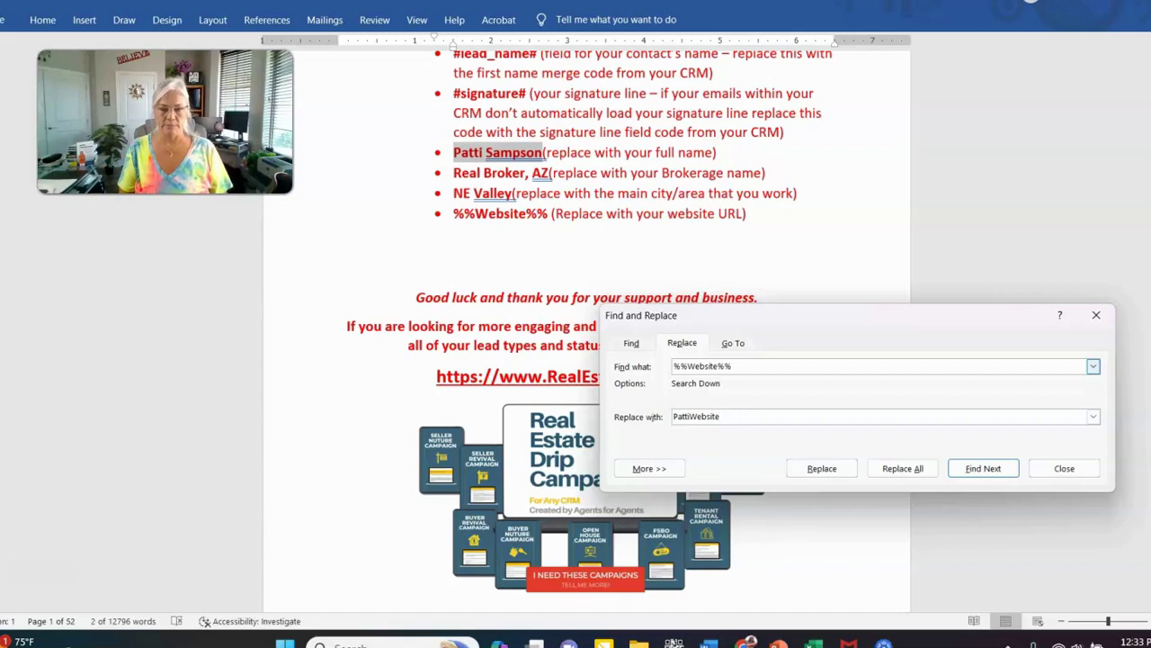
type(".com")
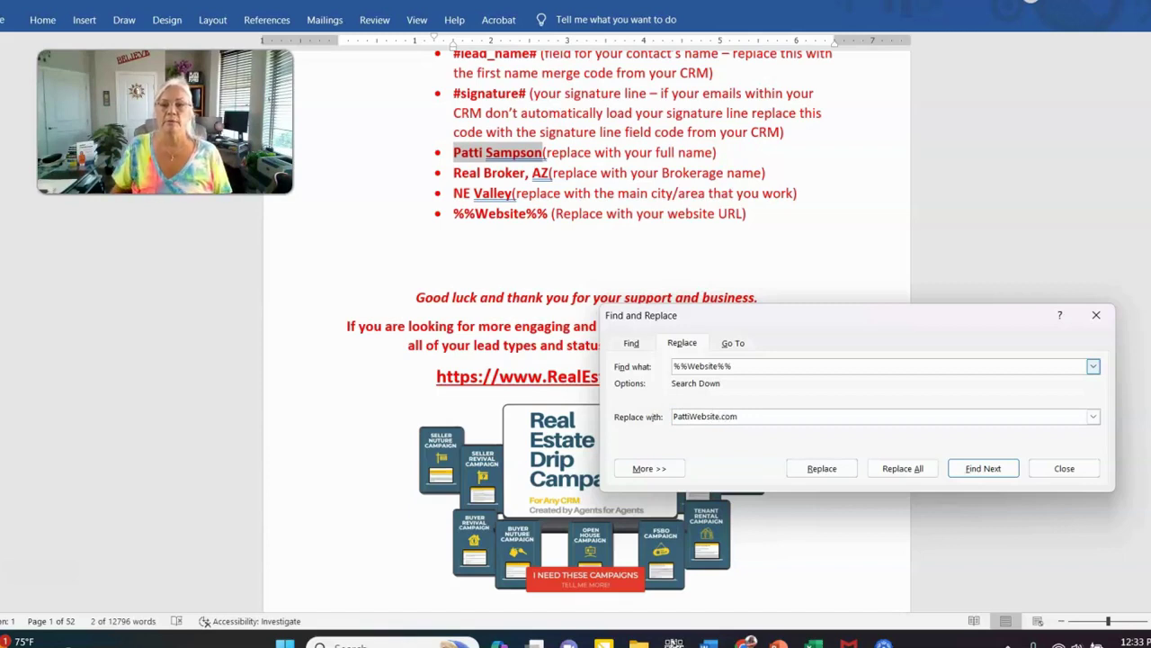
left_click(899, 468)
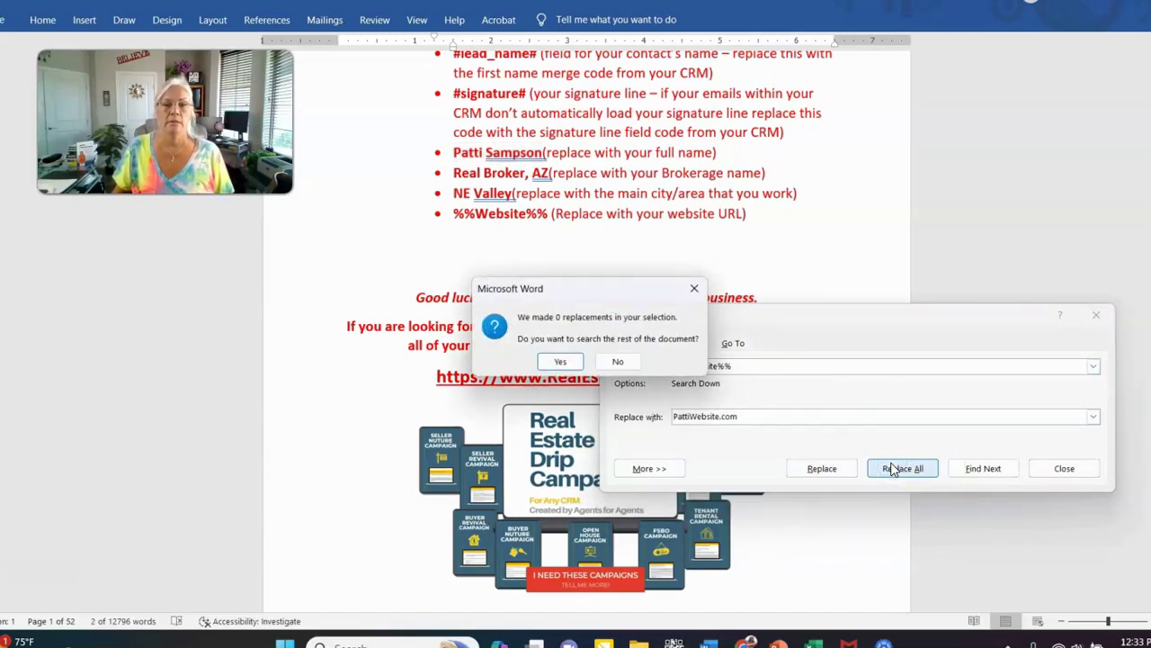
left_click(559, 361)
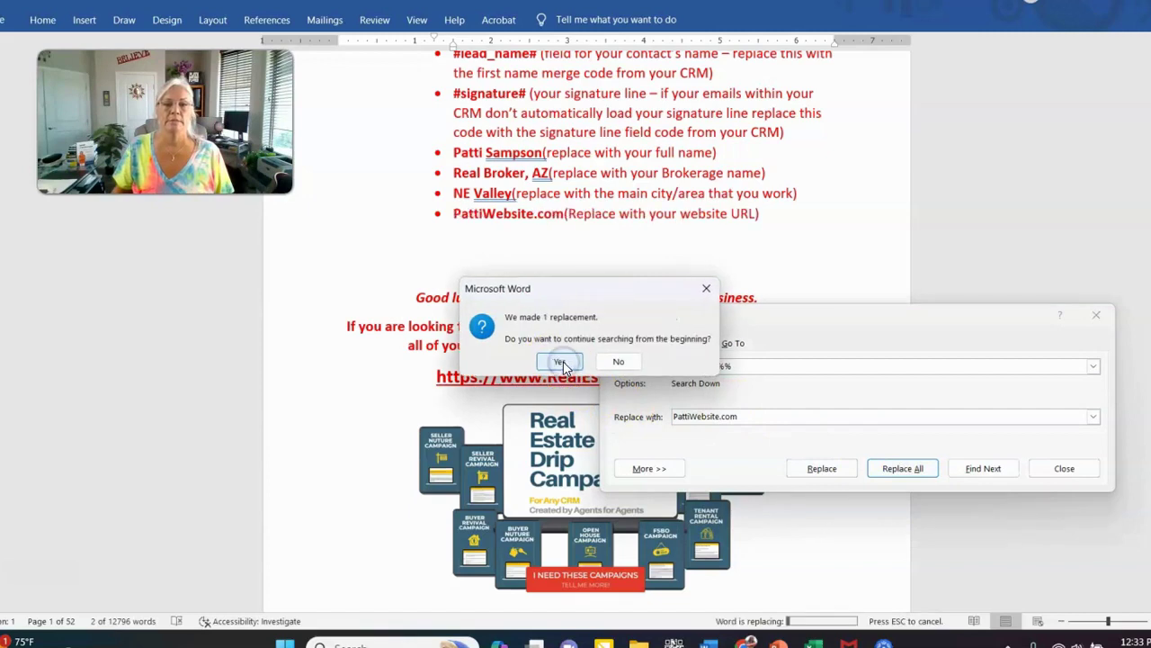
left_click(562, 363)
left_click(595, 353)
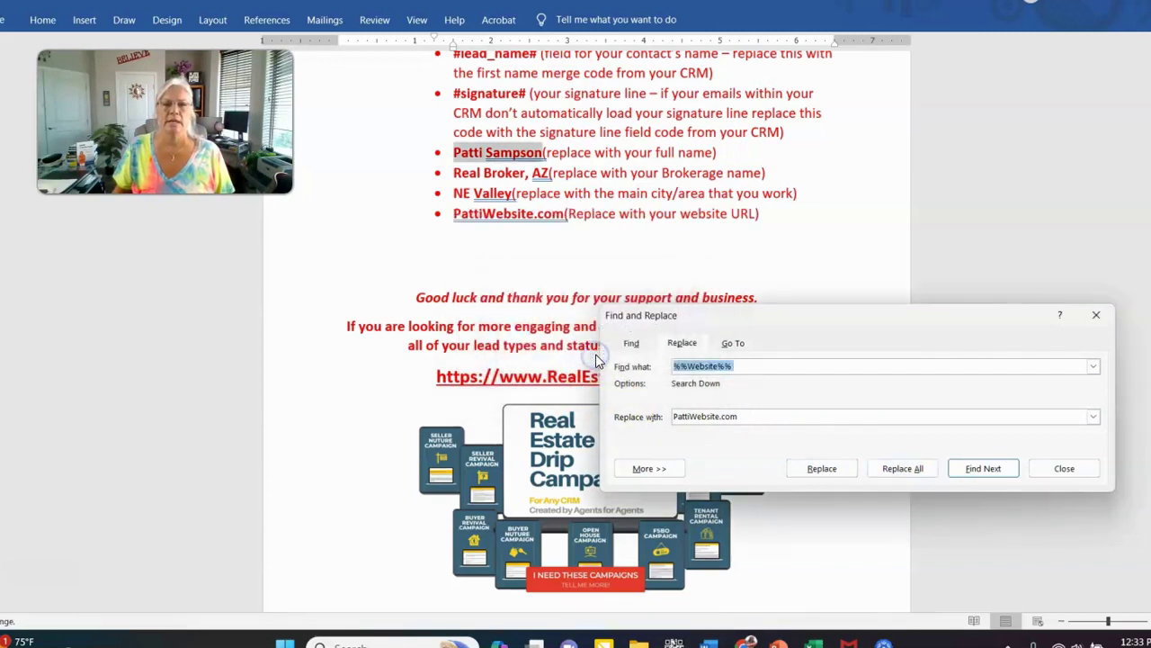
left_click(587, 236)
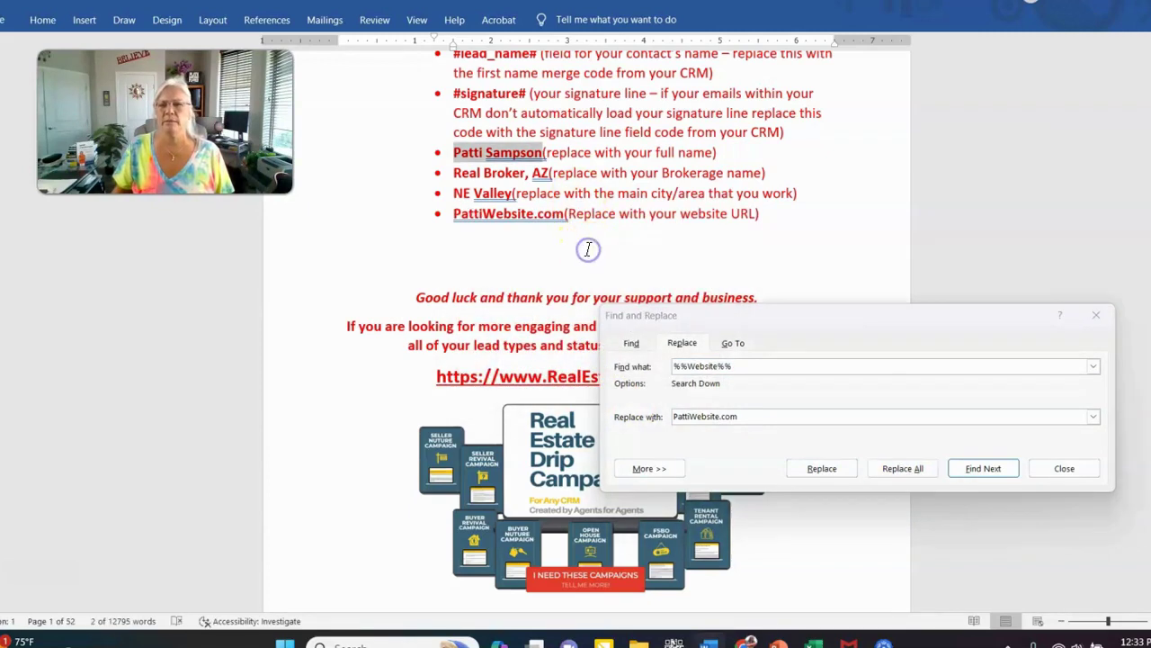
left_click(1096, 319)
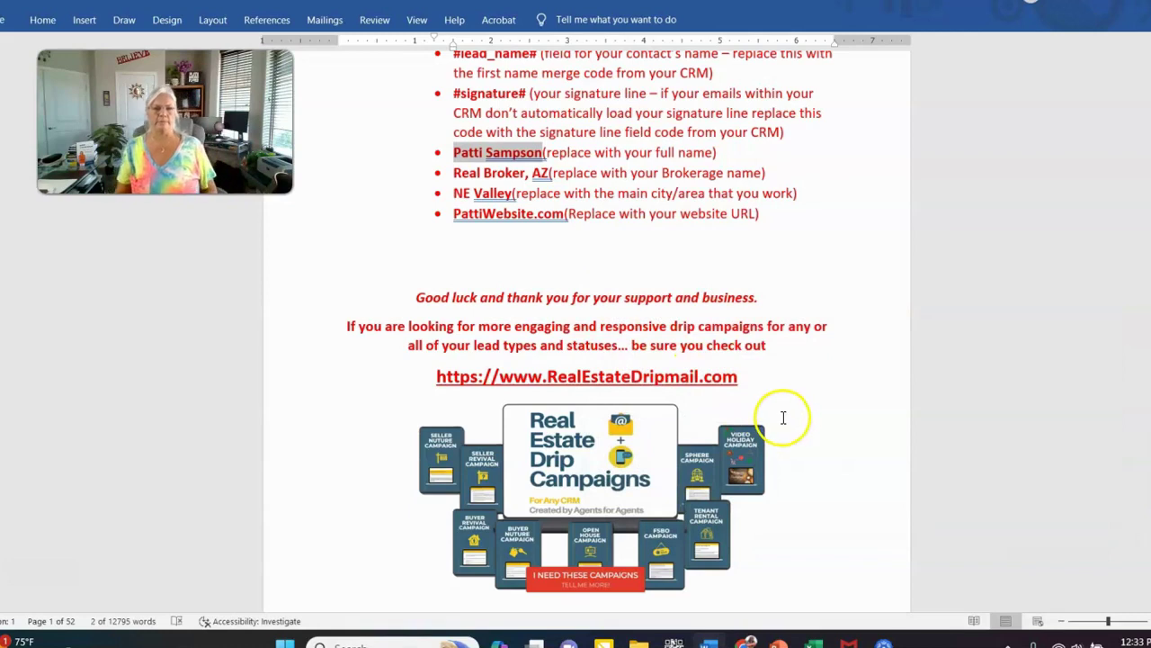
Scroll through the first Sphere email to check the replaced values, then return to the Instructions field list
scroll(628, 259, "up", 1)
scroll(628, 259, "down", 10)
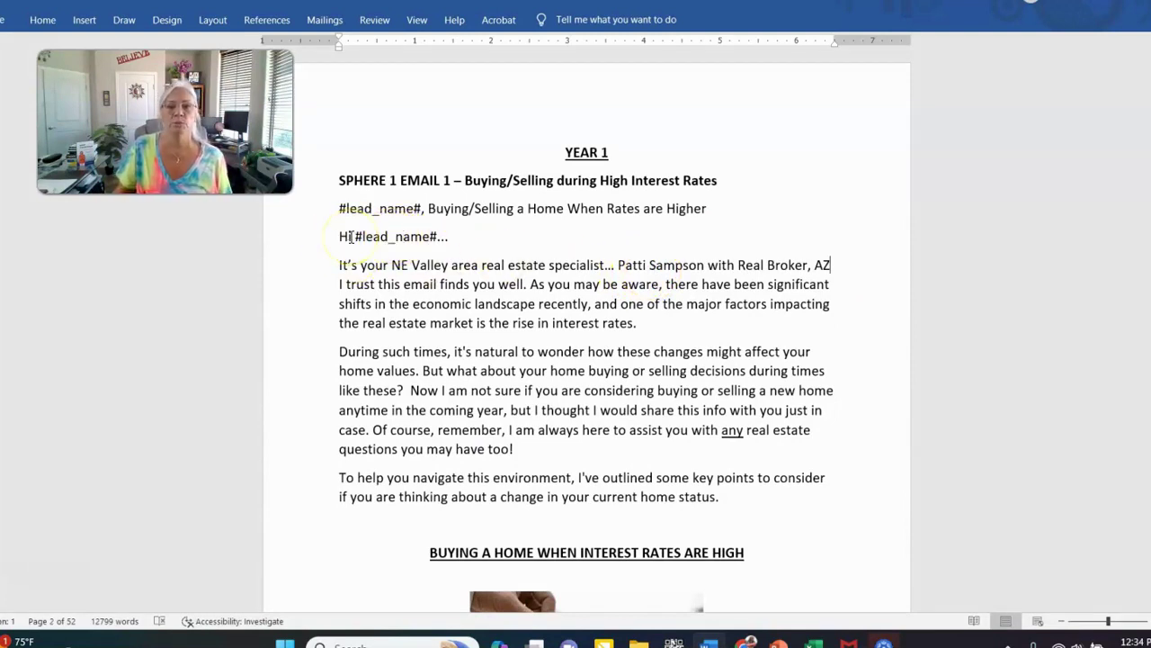
left_click(360, 232)
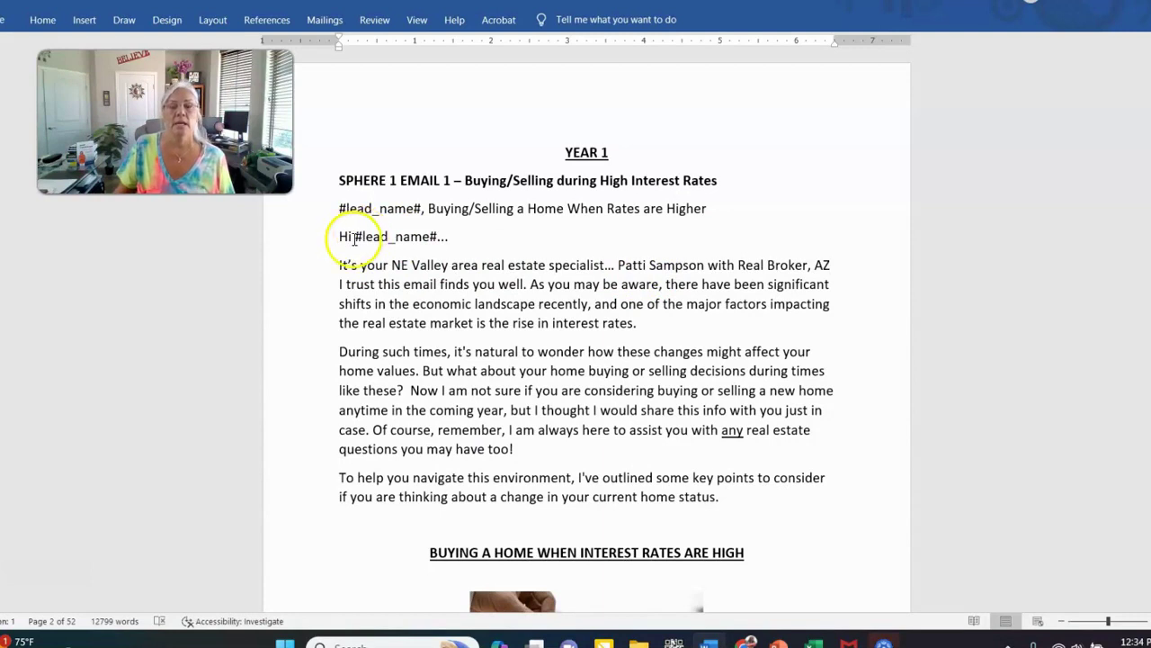
scroll(737, 405, "up", 3)
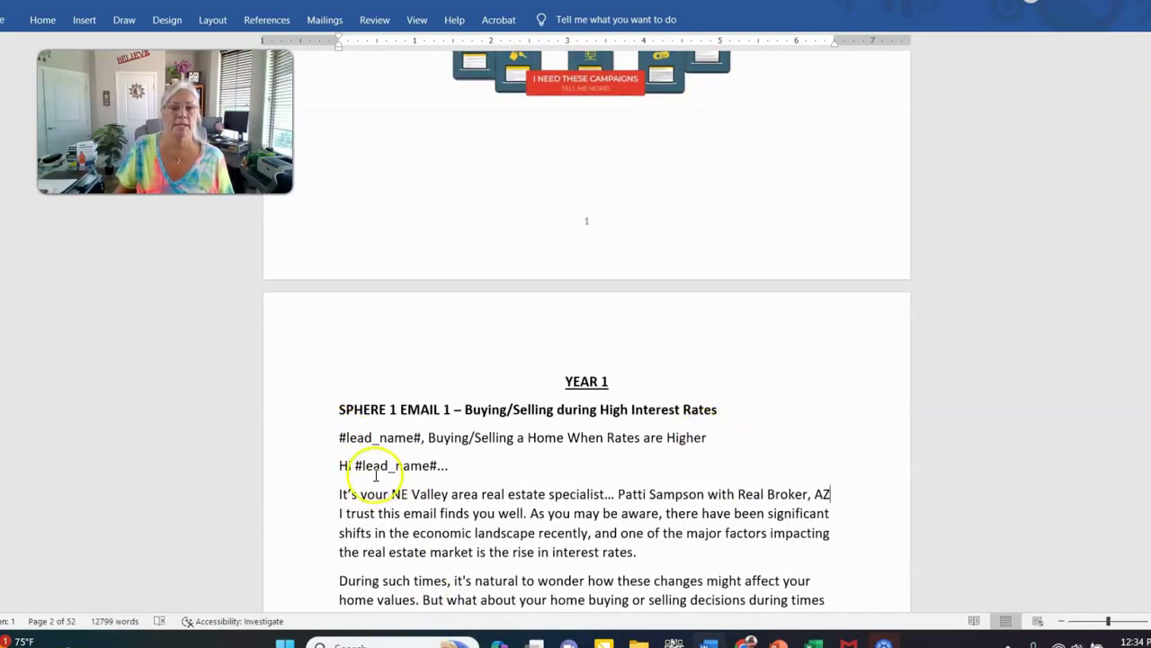
scroll(585, 545, "down", 3)
scroll(590, 543, "down", 6)
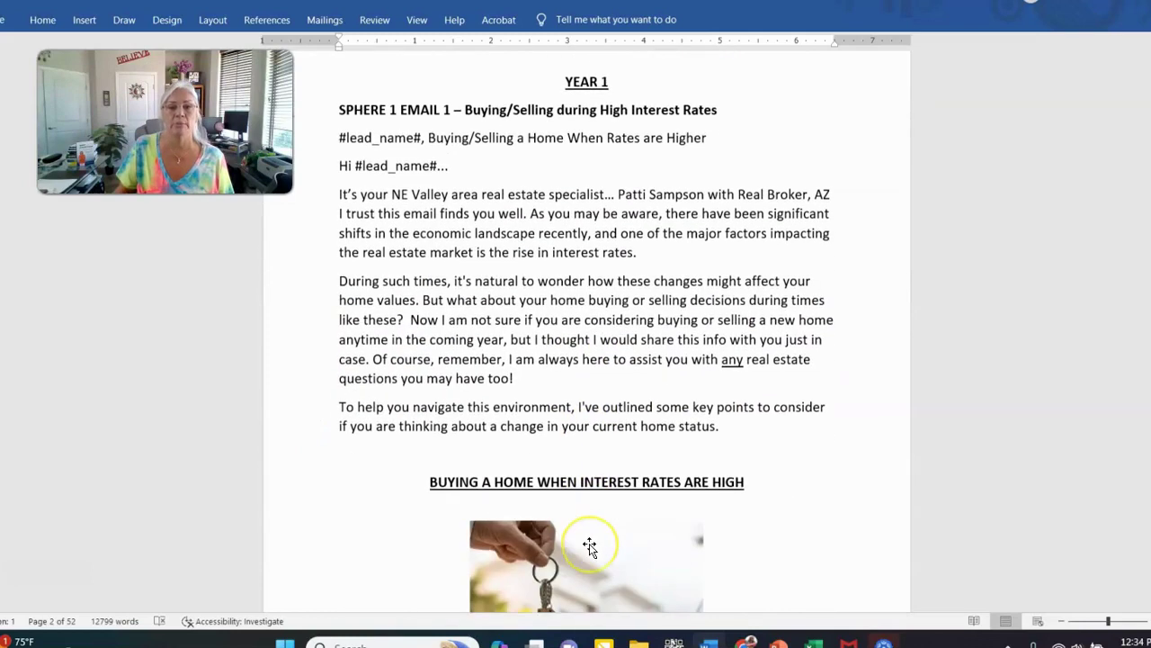
scroll(591, 533, "down", 10)
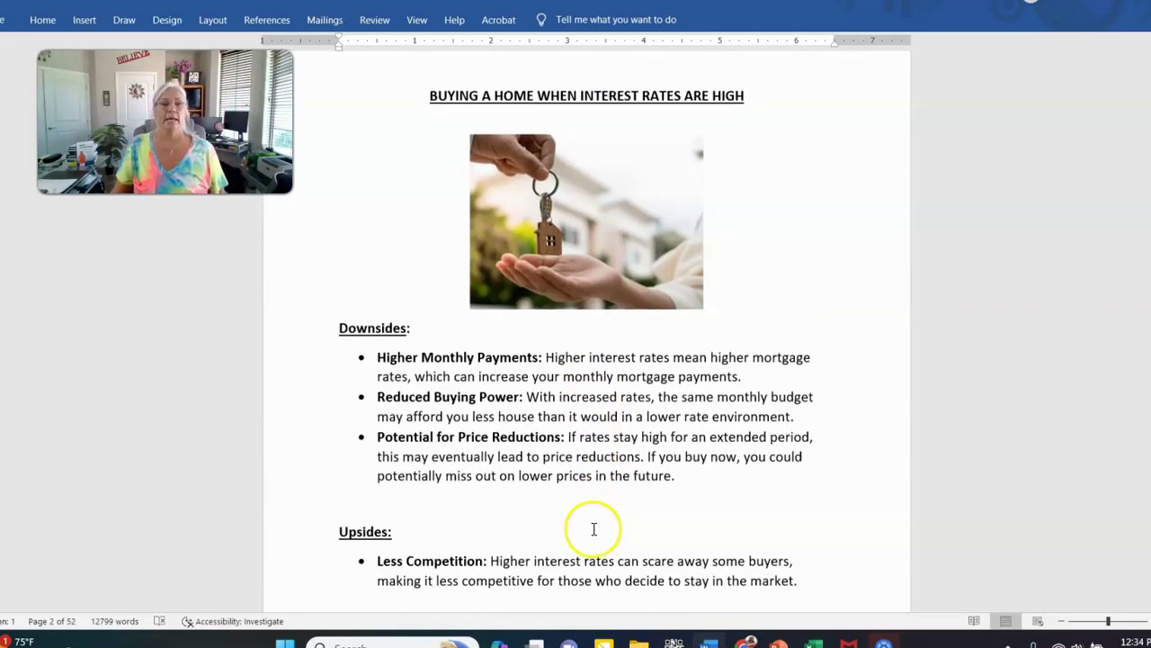
scroll(607, 465, "down", 1)
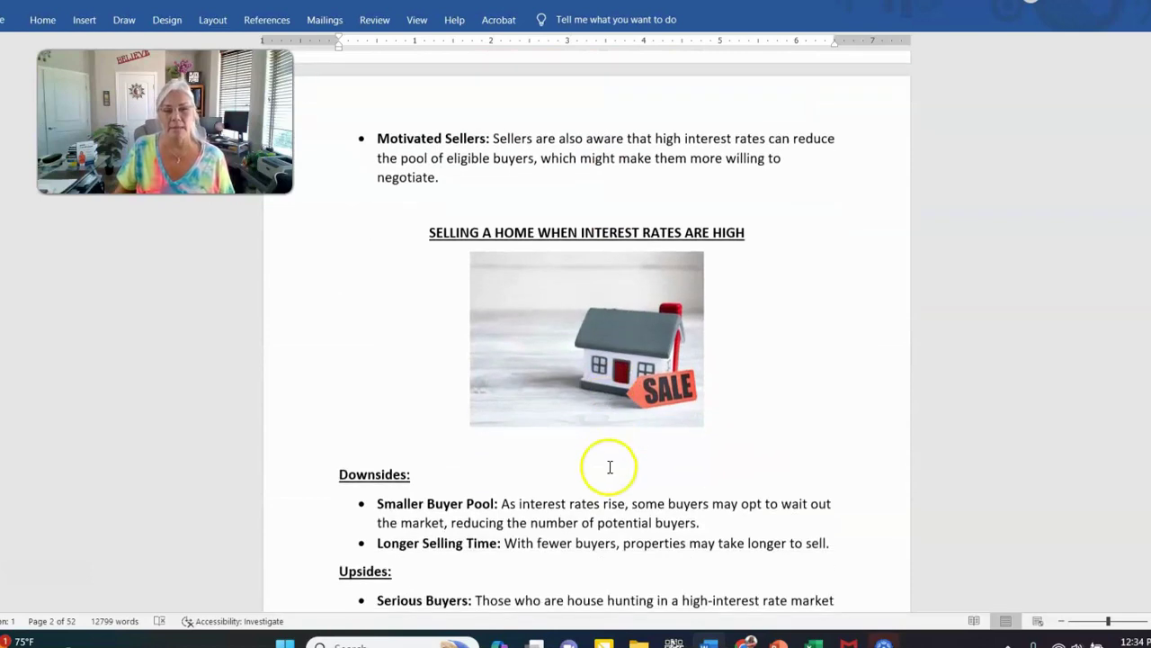
scroll(699, 411, "up", 4)
scroll(702, 415, "down", 9)
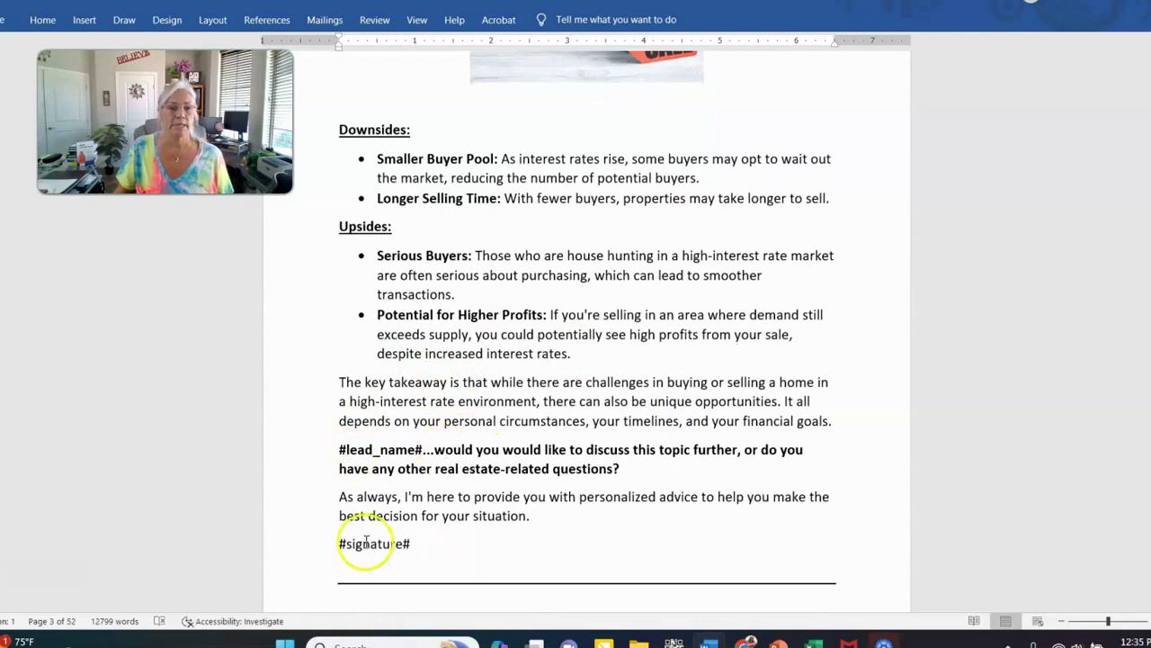
left_click_drag(339, 544, 488, 542)
scroll(661, 441, "up", 15)
scroll(661, 441, "up", 4)
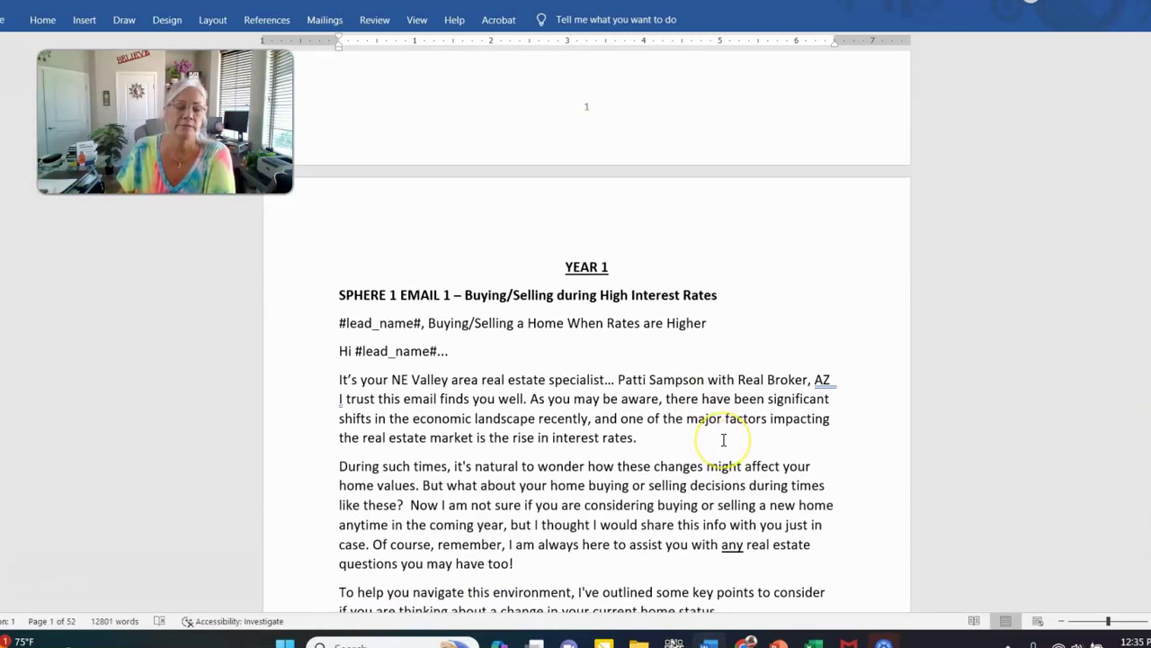
scroll(723, 440, "down", 7)
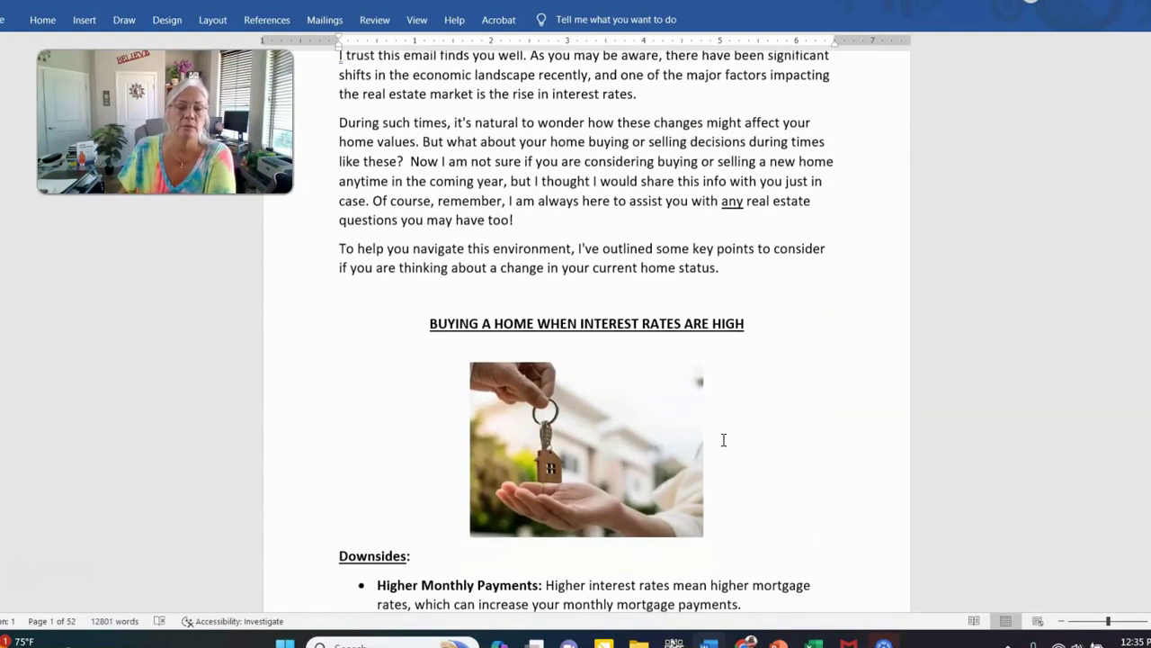
scroll(723, 440, "up", 4)
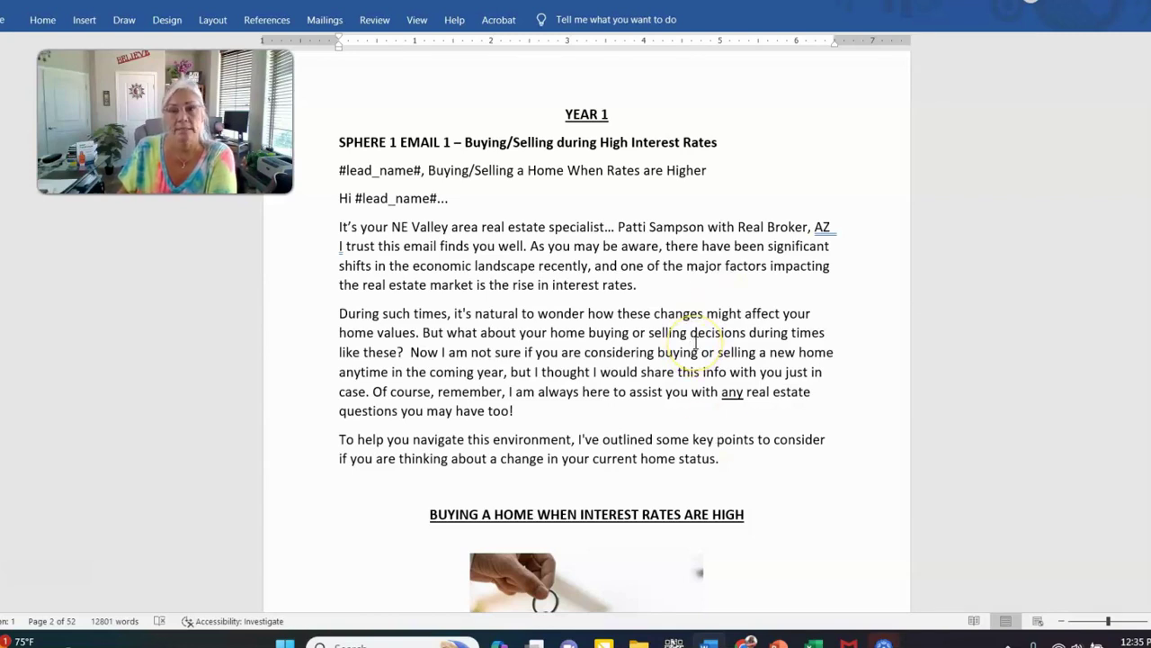
scroll(611, 342, "up", 1)
scroll(615, 345, "down", 5)
scroll(615, 345, "up", 15)
scroll(610, 348, "up", 12)
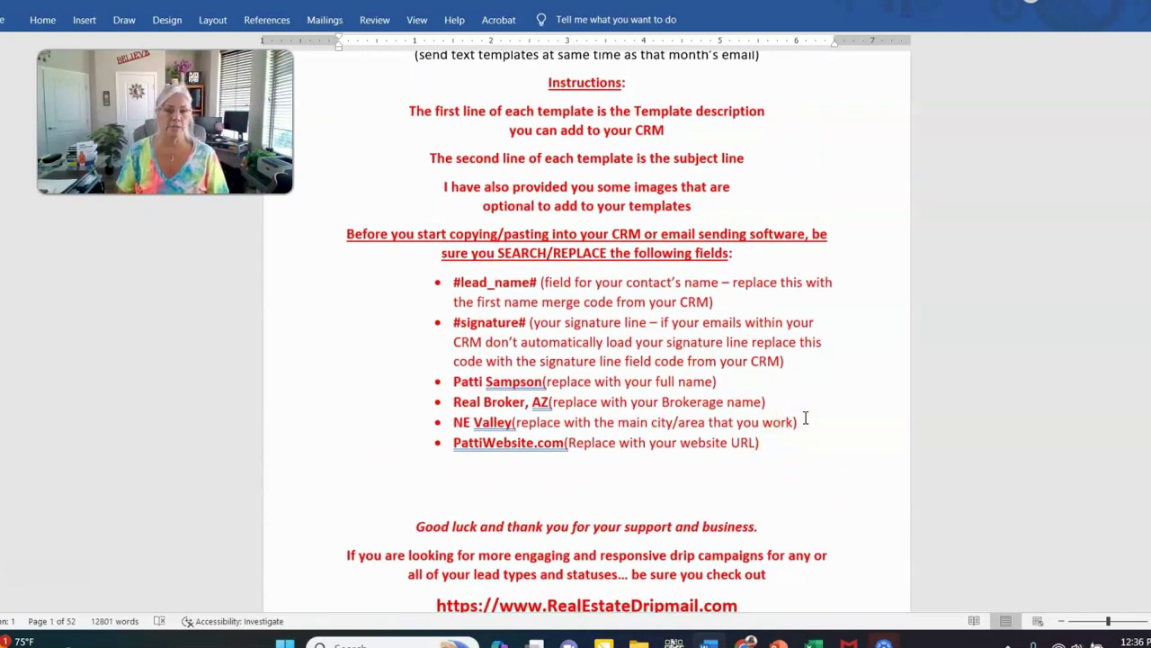
left_click(853, 411)
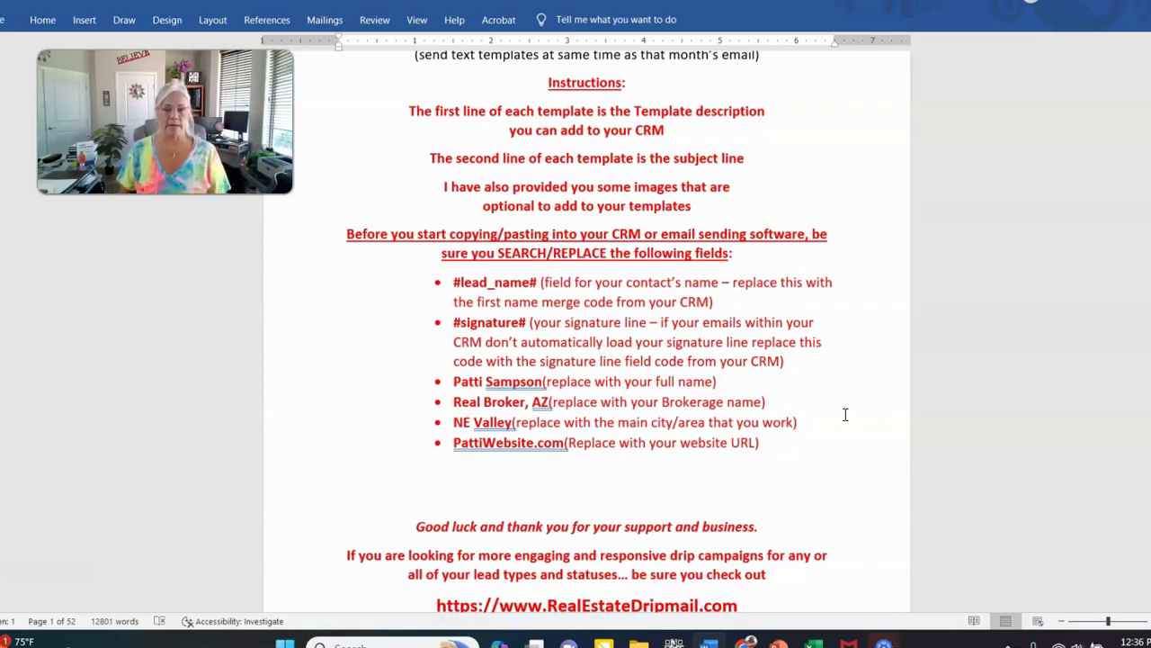
left_click(822, 455)
key("Return")
key("Return")
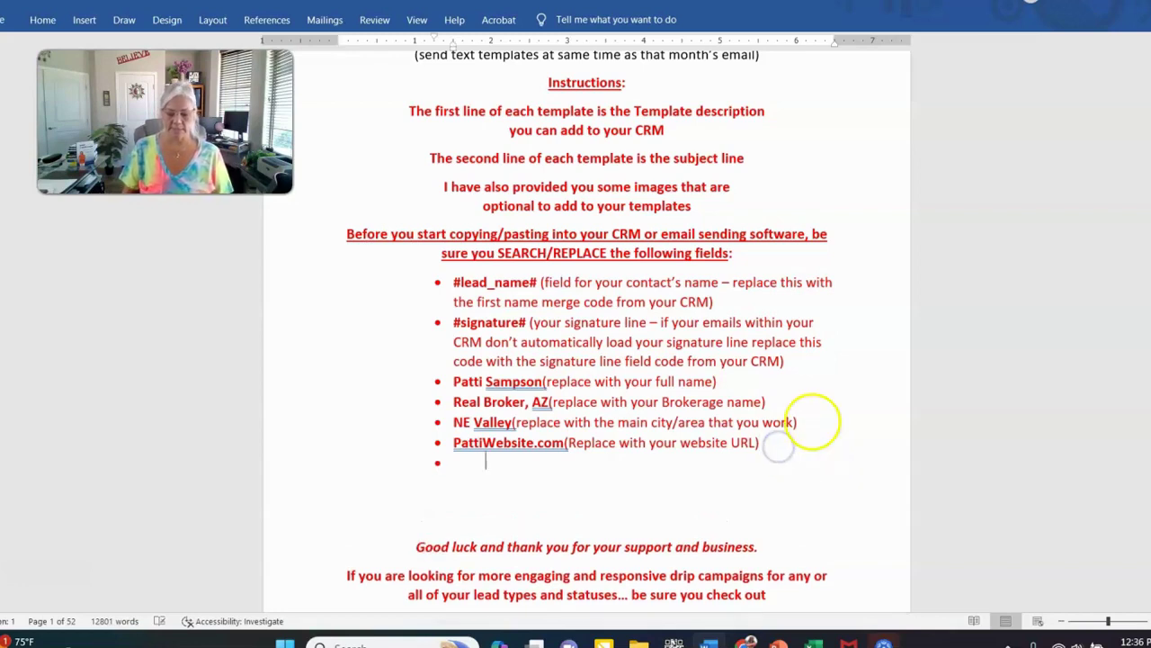
type("@")
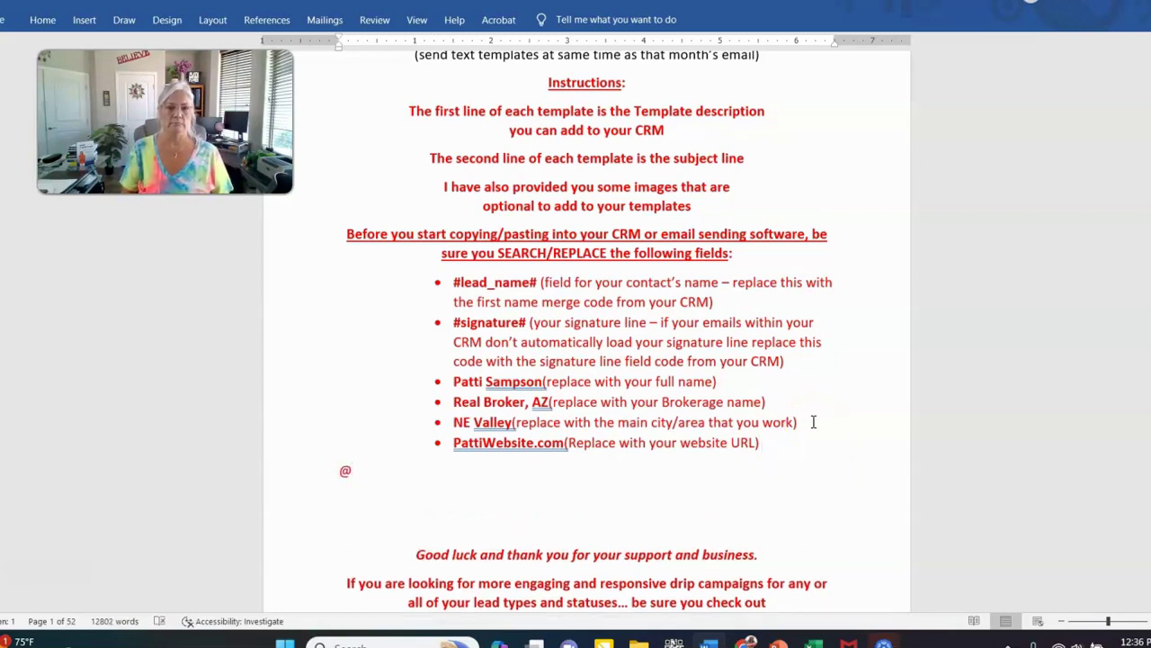
key("BackSpace")
type("patti")
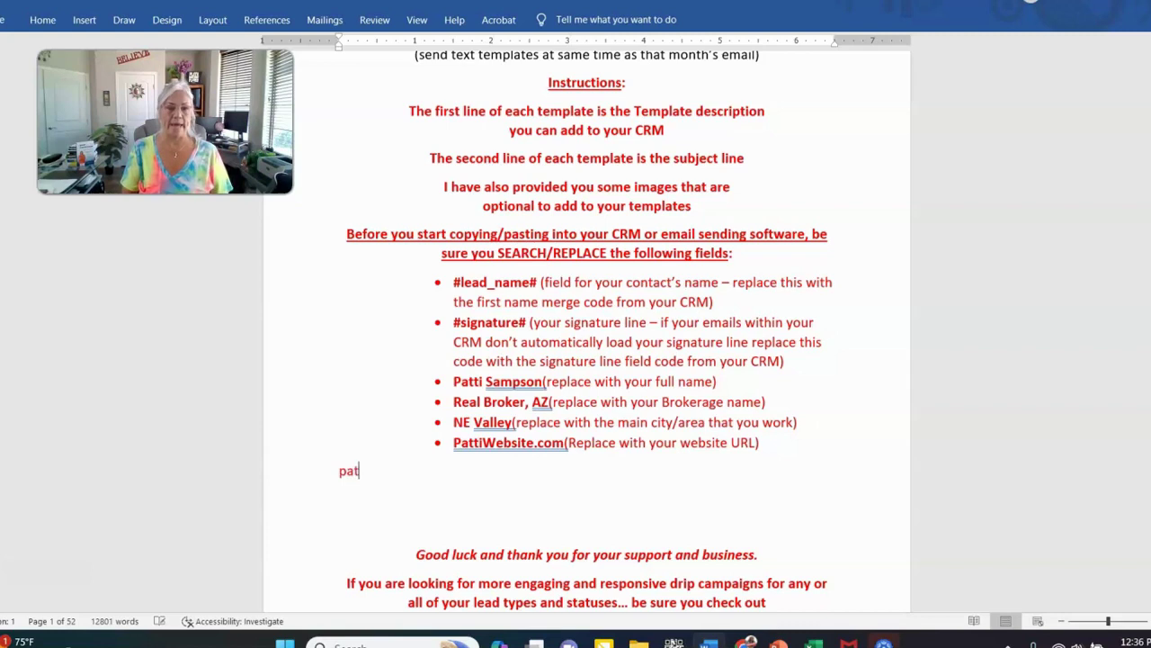
key("BackSpace")
key("BackSpace")
key("BackSpace")
key("BackSpace")
key("BackSpace")
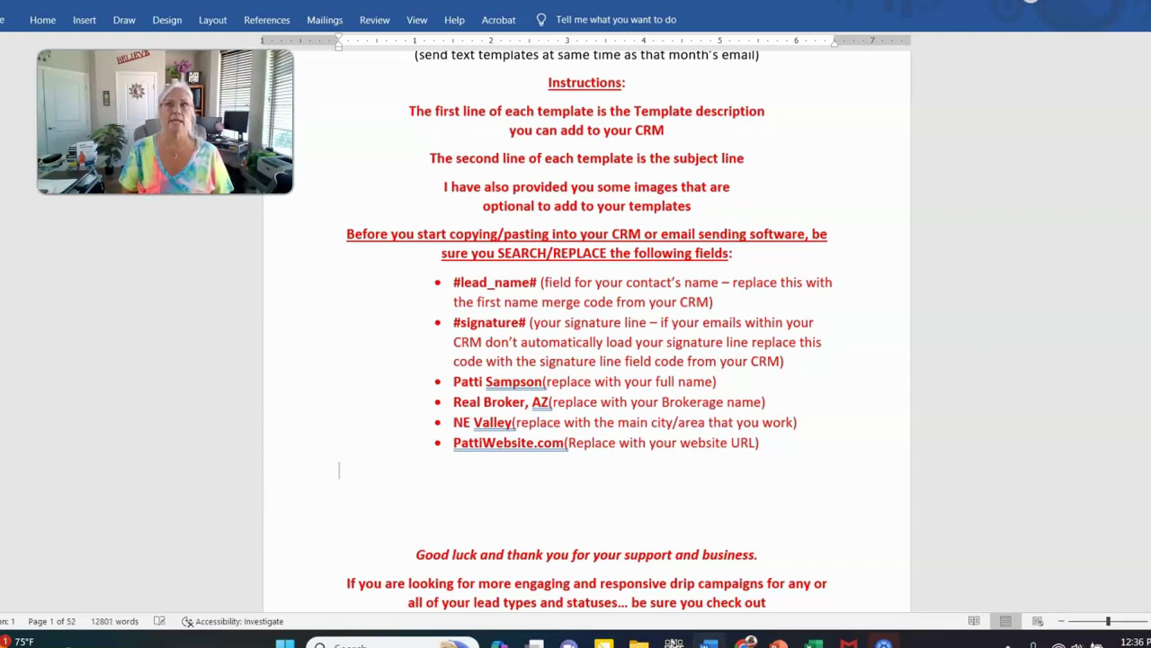
key("Return")
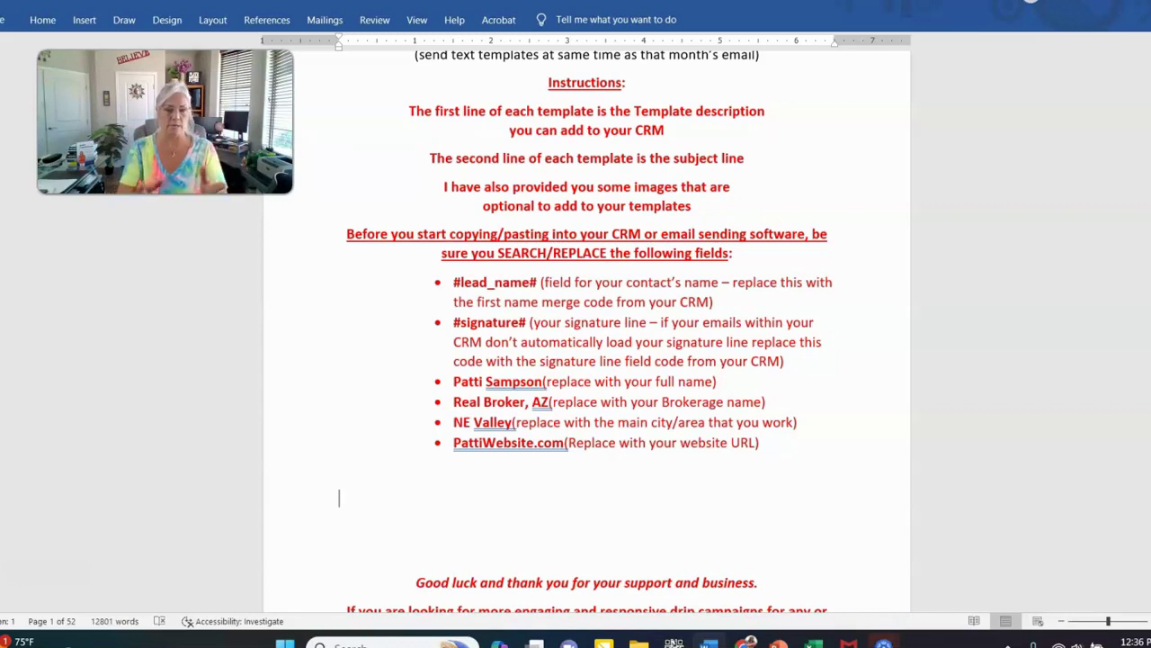
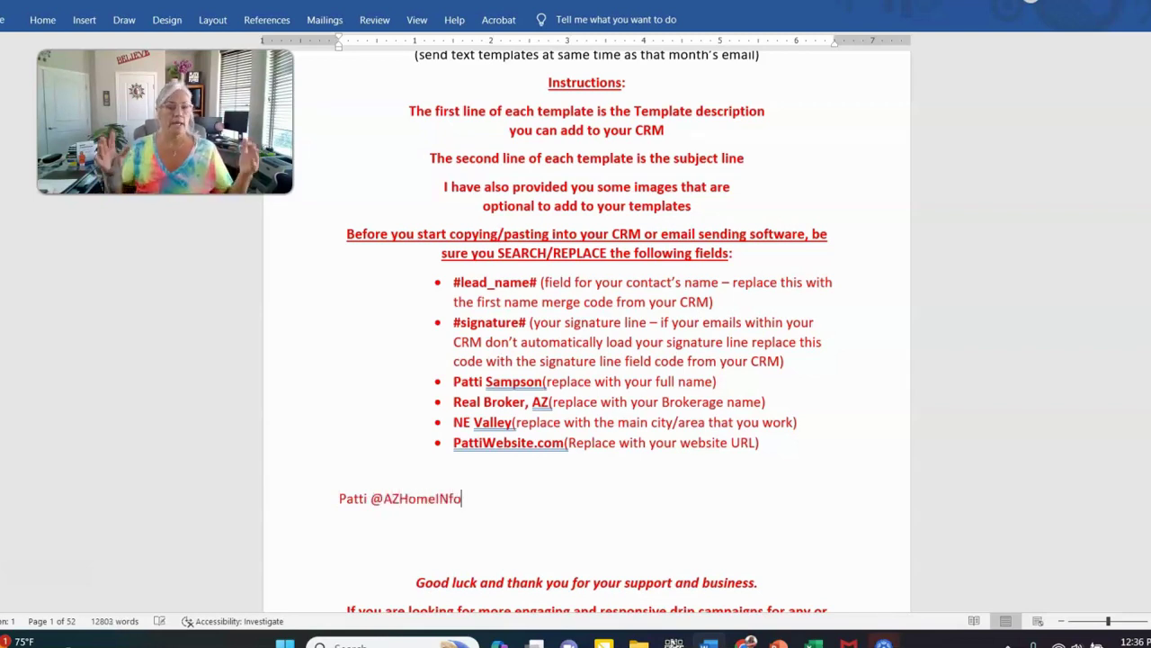
type("Info")
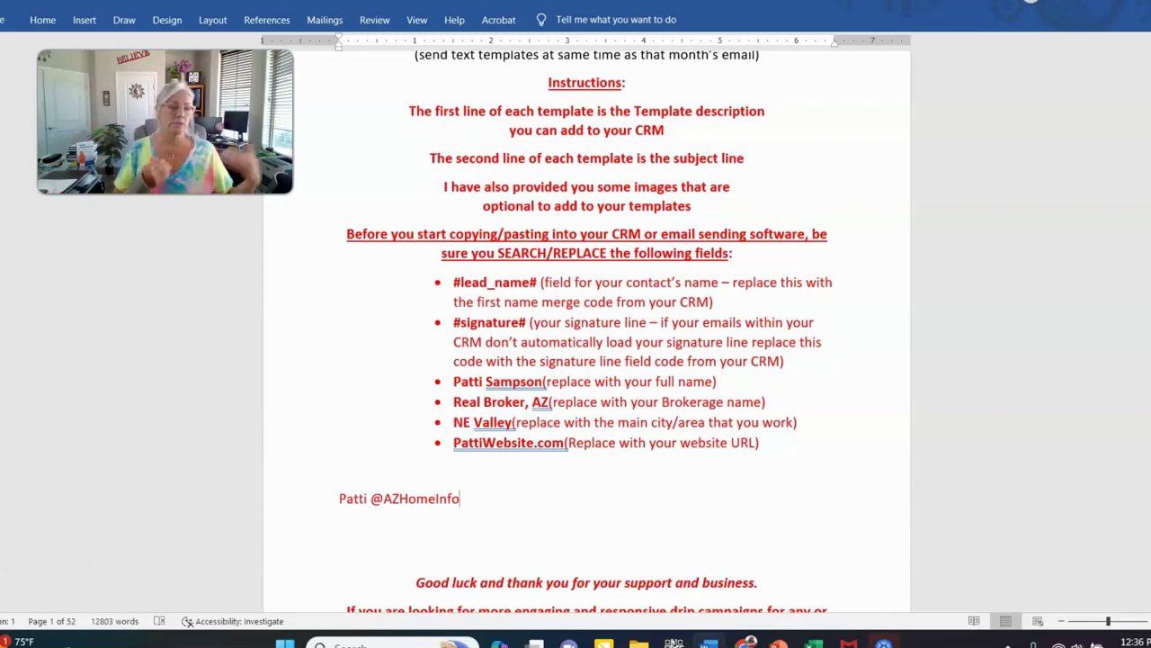
left_click(339, 498)
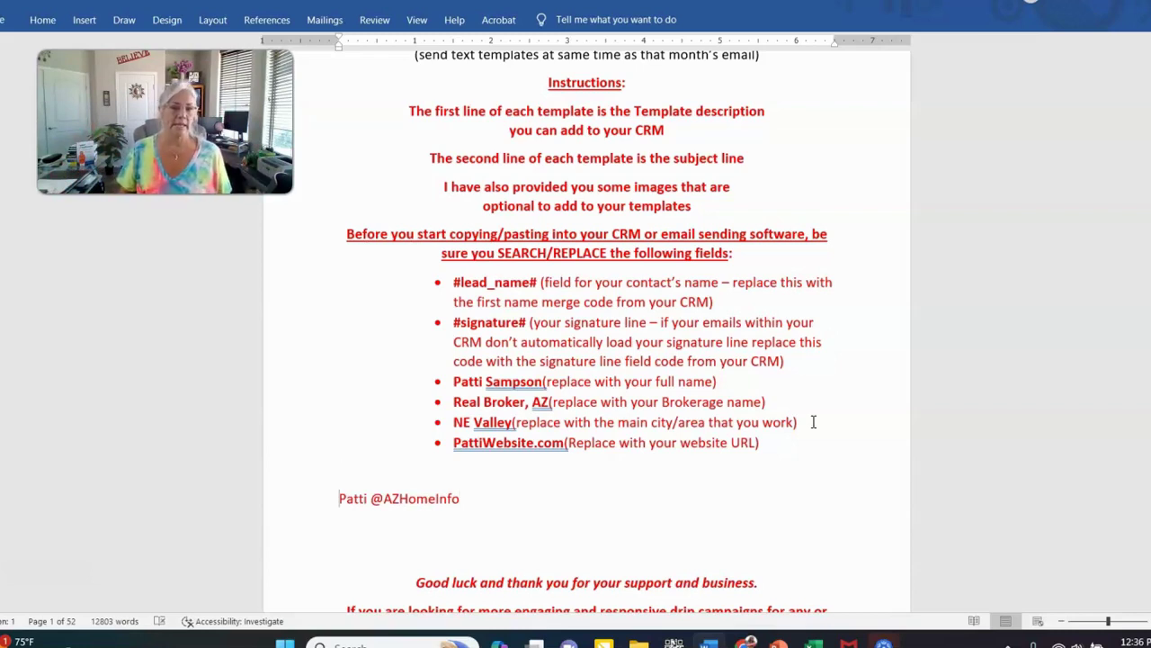
key("shift+Down")
key("Delete")
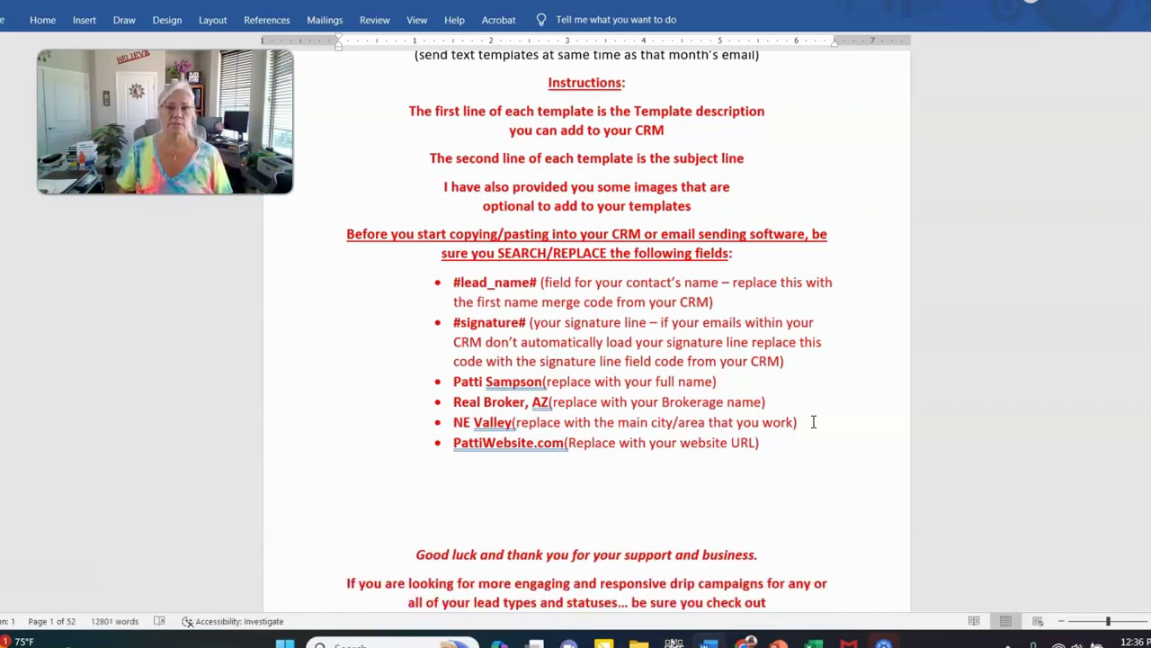
key("Delete")
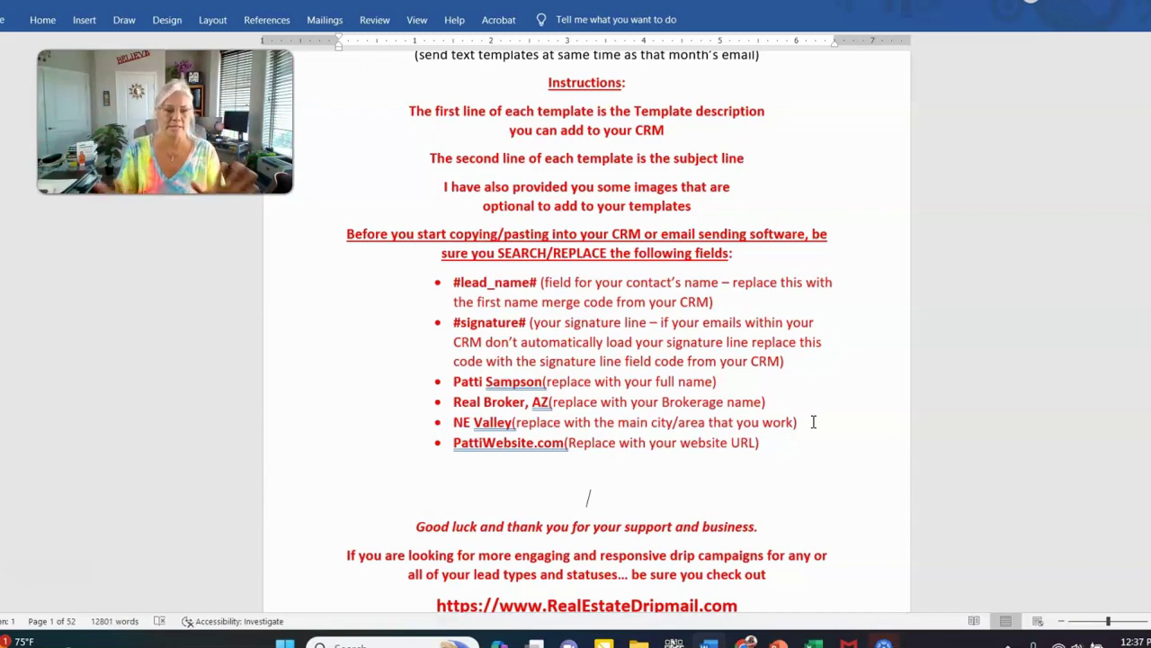
Scroll down to SPHERE 1 EMAIL 1 under YEAR 1 and start selecting its text
scroll(873, 423, "down", 10)
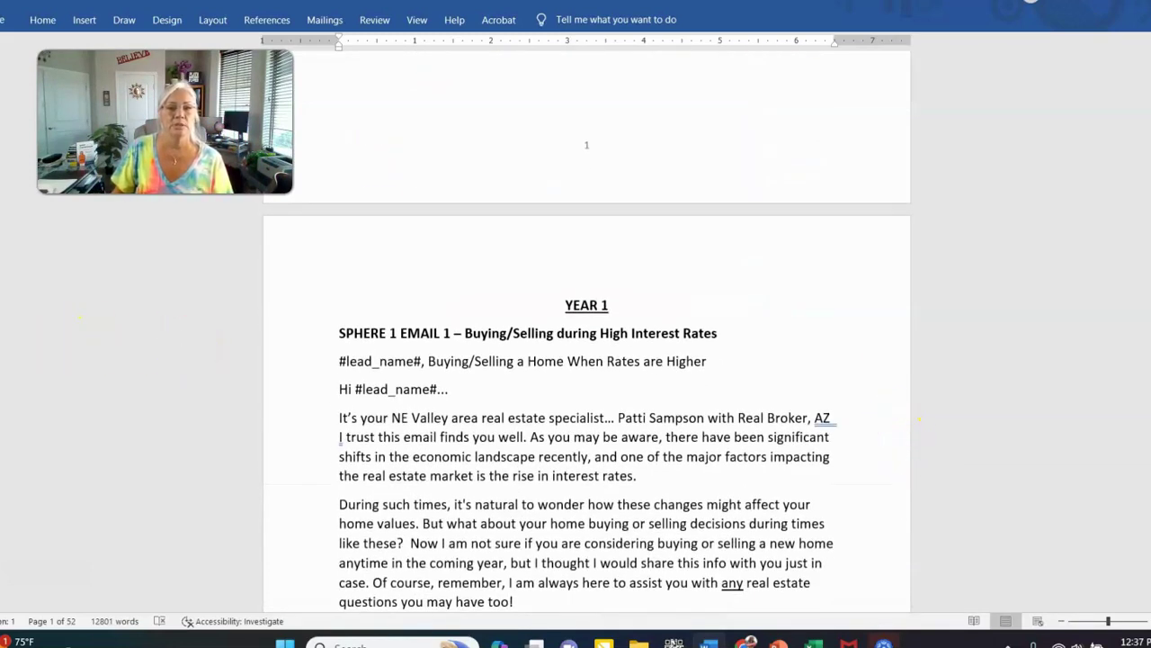
mouse_move(341, 333)
left_mouse_down()
mouse_move(388, 437)
mouse_move(442, 441)
left_mouse_up()
Extend the selection to #signature#, copy the SPHERE 1 EMAIL 1 text, and return to Chime
scroll(413, 439, "down", 2)
scroll(418, 439, "down", 12)
scroll(442, 441, "down", 15)
scroll(441, 441, "down", 5)
right_click(469, 281)
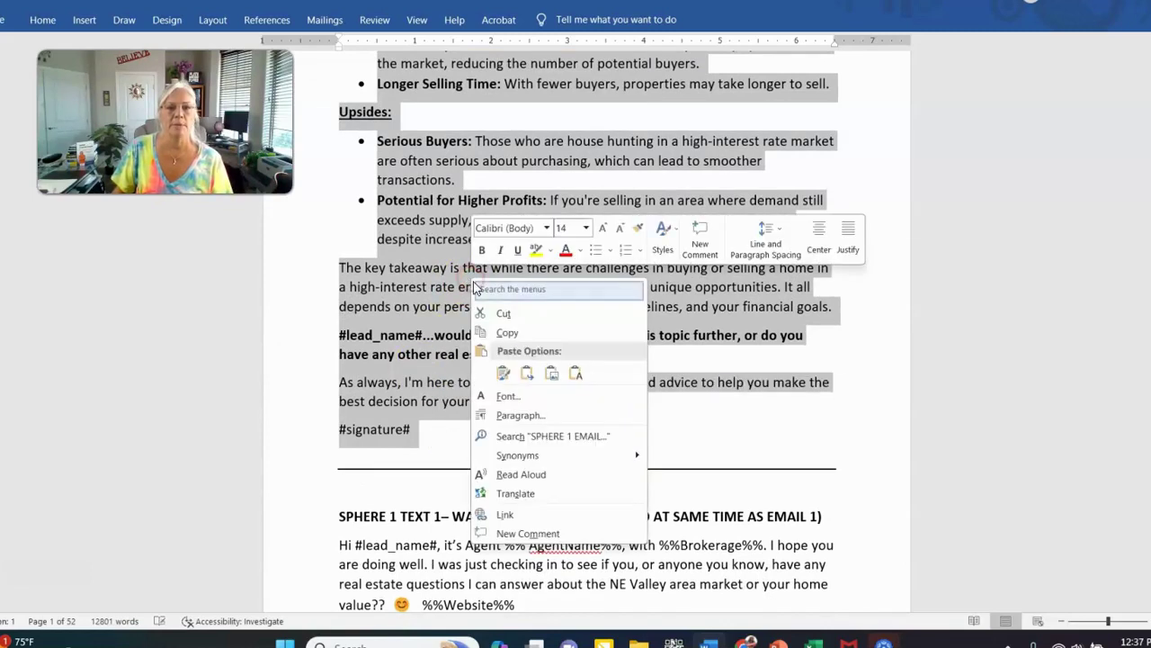
left_click(516, 332)
mouse_move(744, 638)
left_click(743, 553)
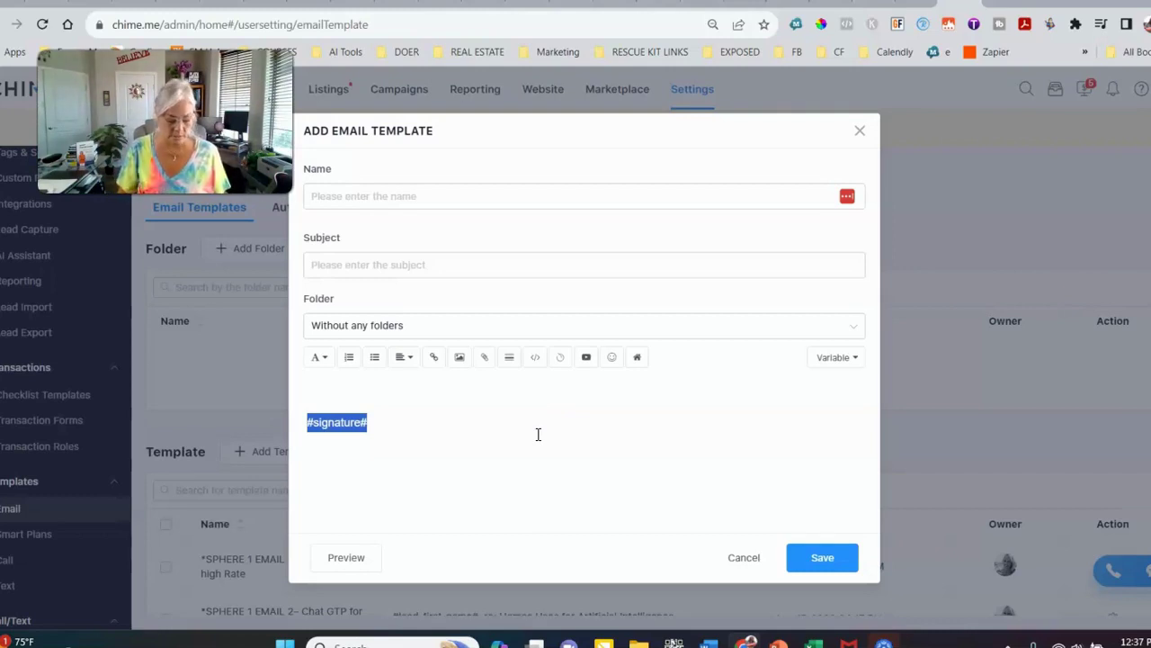
Paste the copied SPHERE 1 email text into the template body editor
key("ctrl+v")
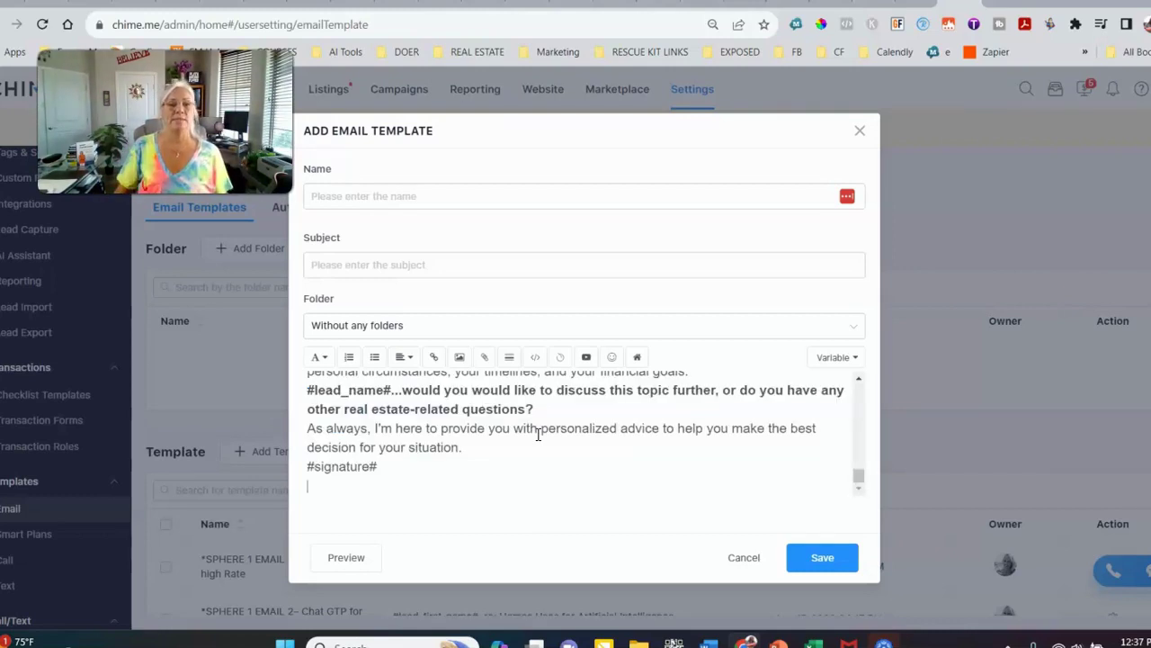
Cut the email's title line from the body and paste it as the template name
left_click_drag(860, 476, 865, 357)
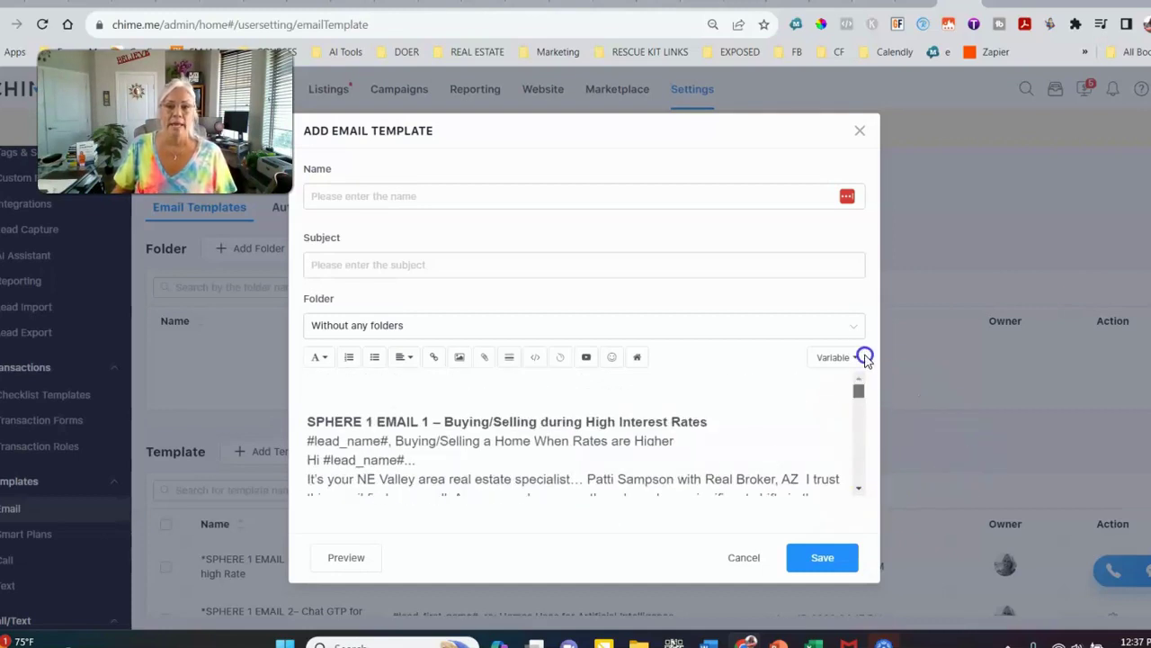
left_click_drag(308, 420, 734, 424)
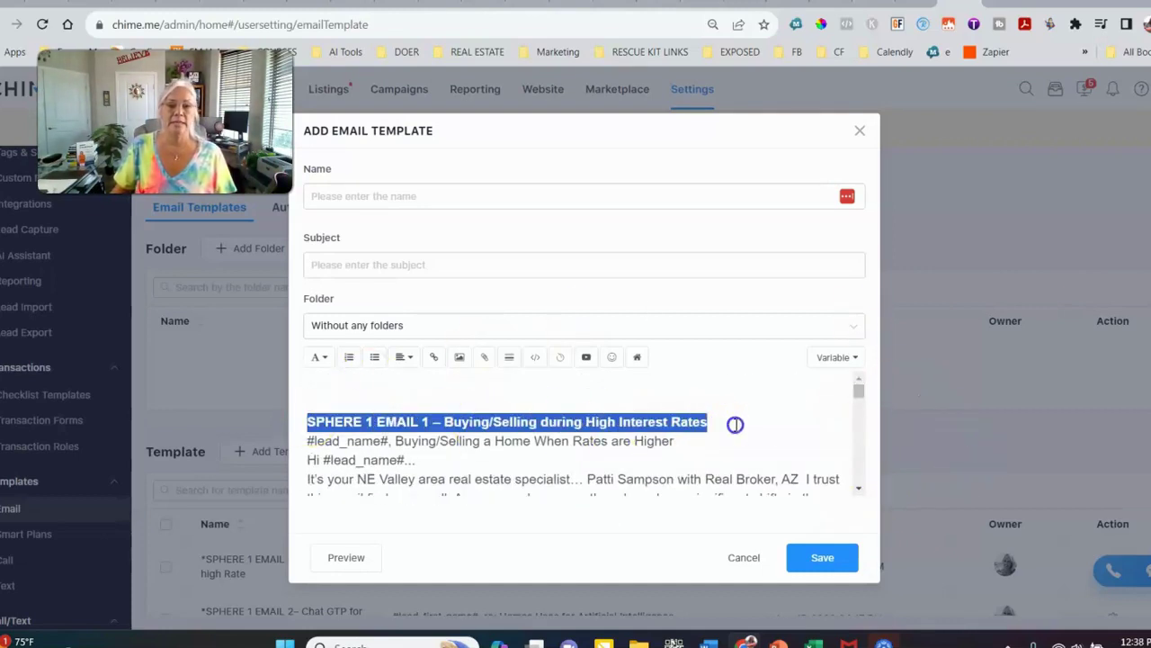
right_click(734, 424)
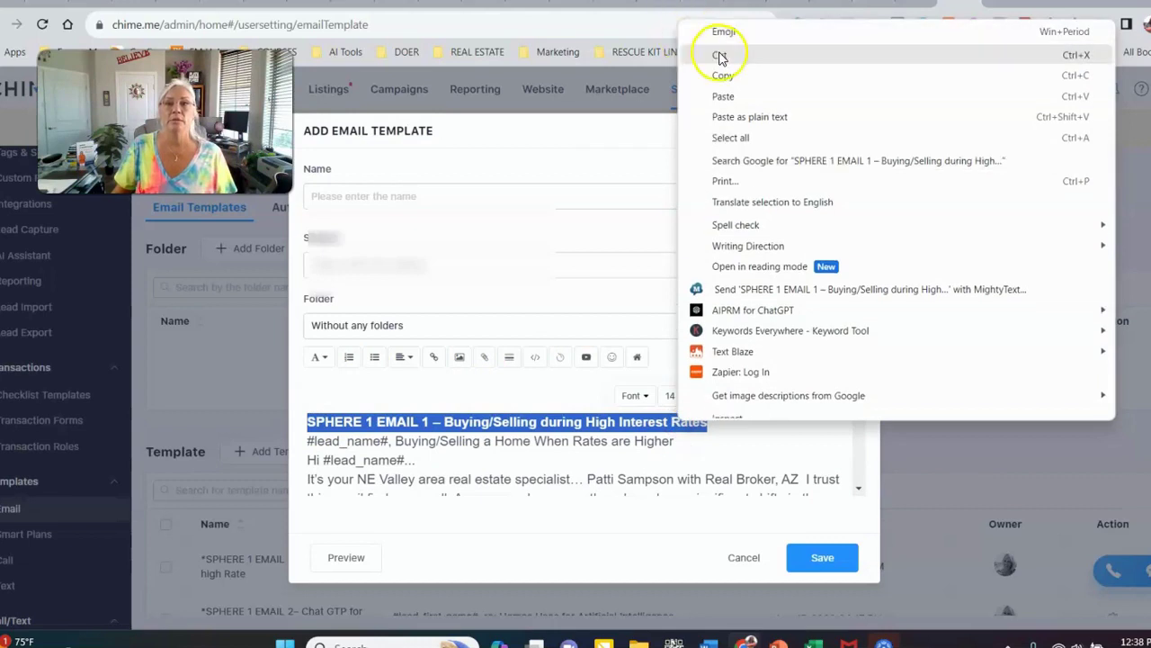
left_click(719, 56)
left_click(331, 196)
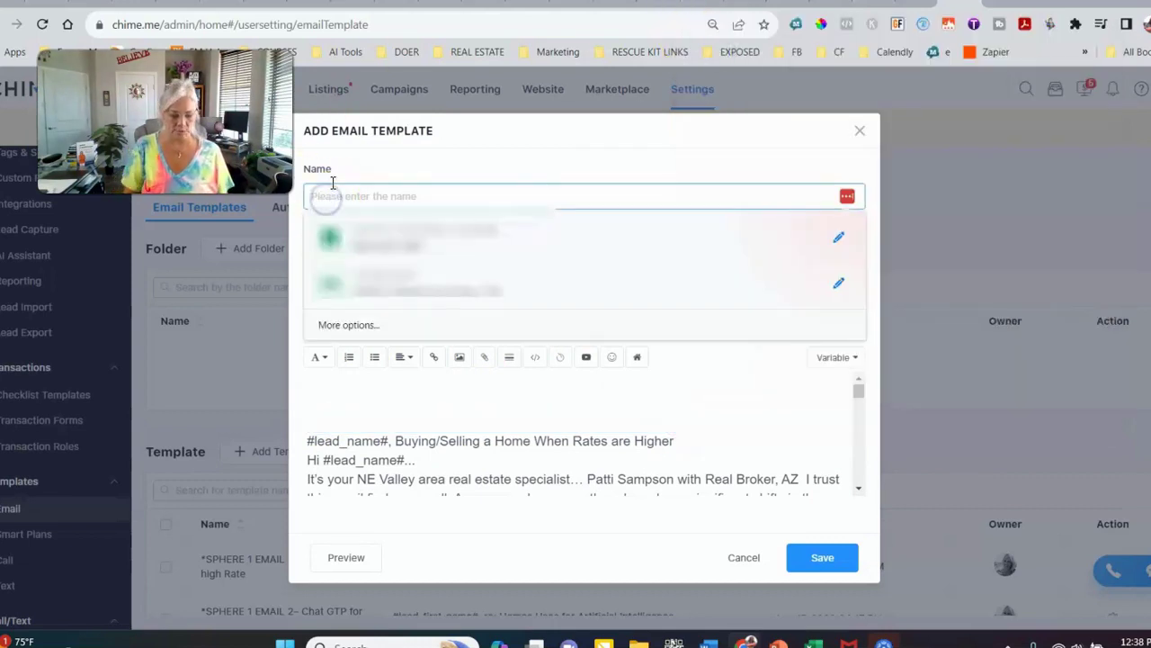
key("ctrl+v")
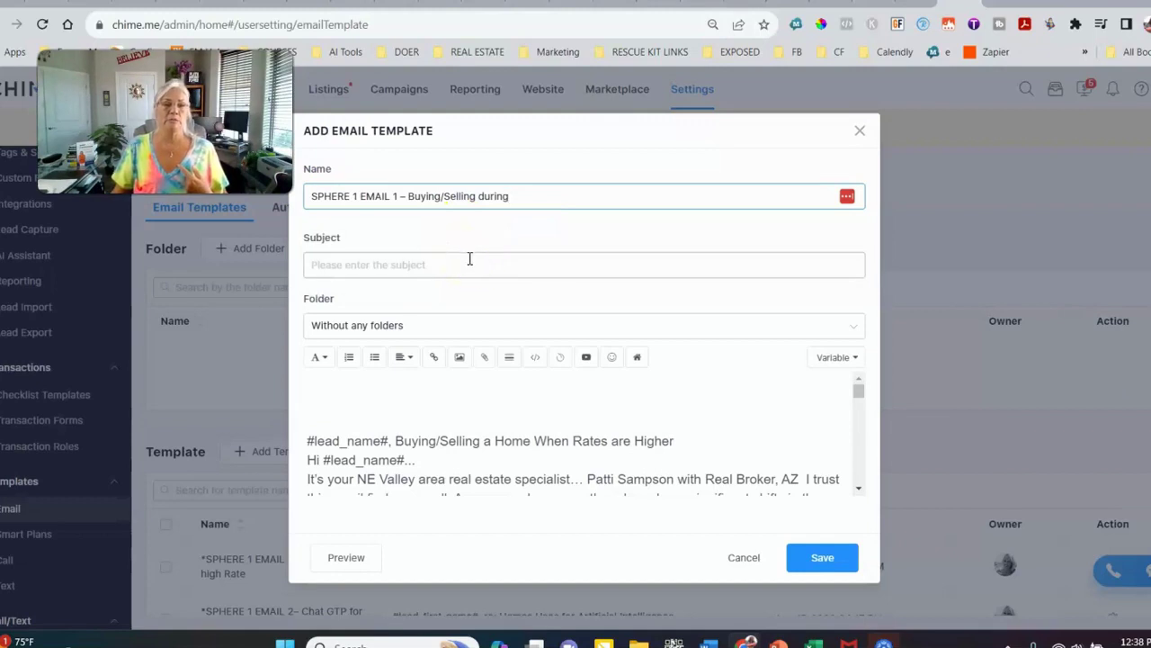
Move the line '#lead_name#, Buying/Selling a Home When Rates are Higher' into Subject and delete the blank top lines
left_click_drag(306, 440, 694, 429)
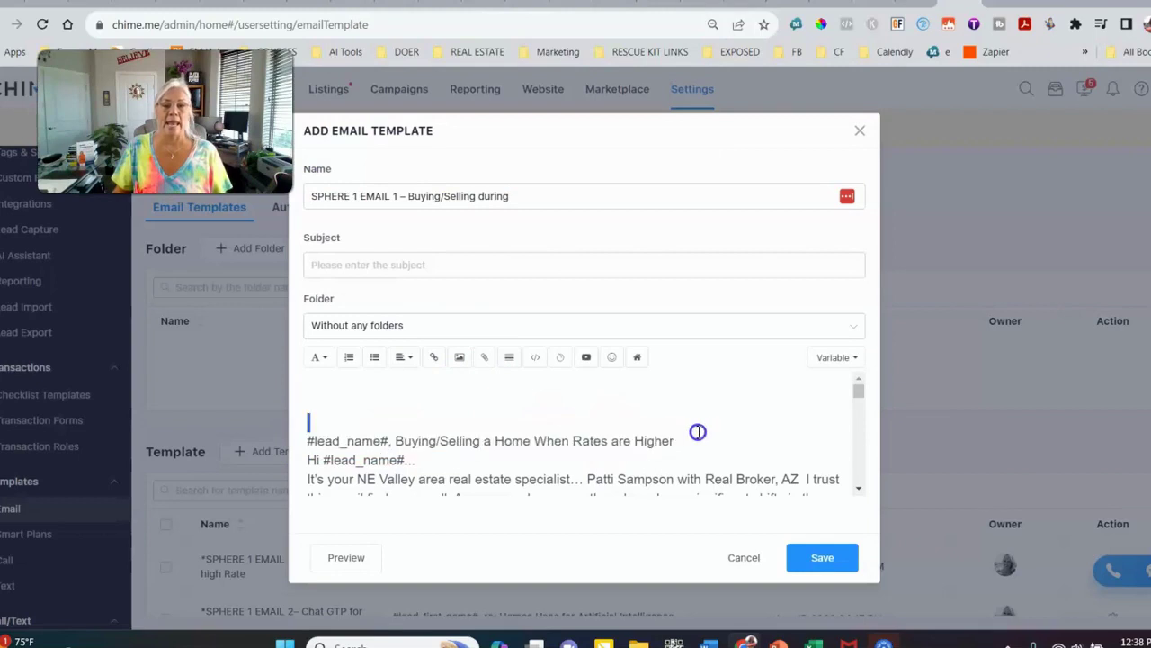
triple_click(698, 436)
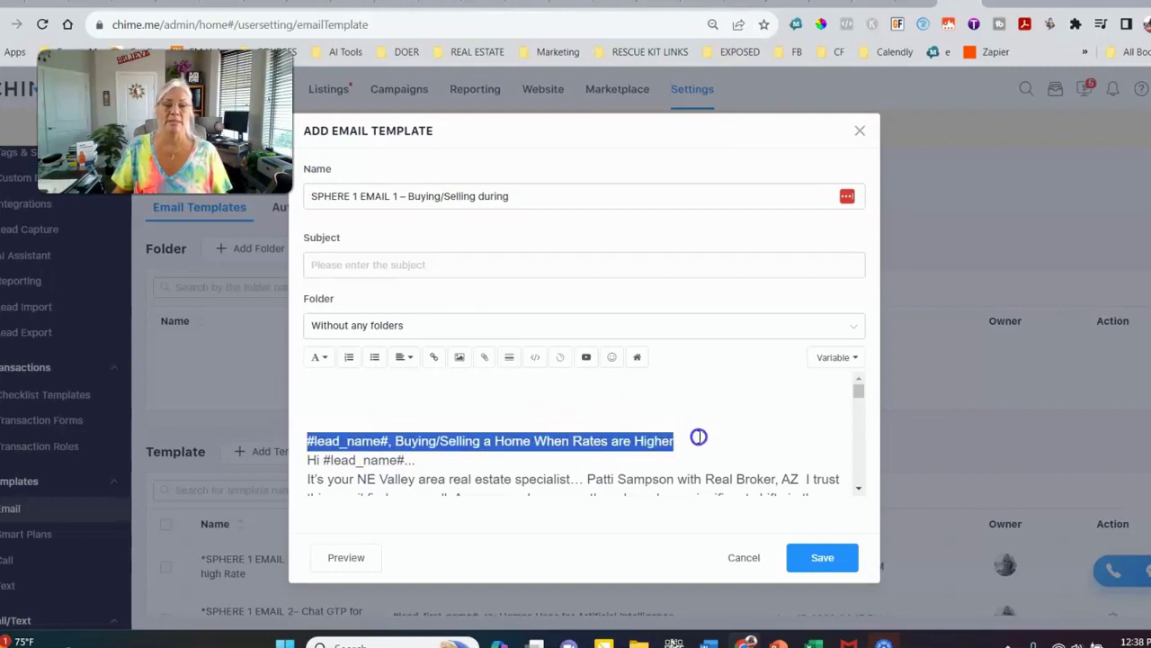
right_click(533, 441)
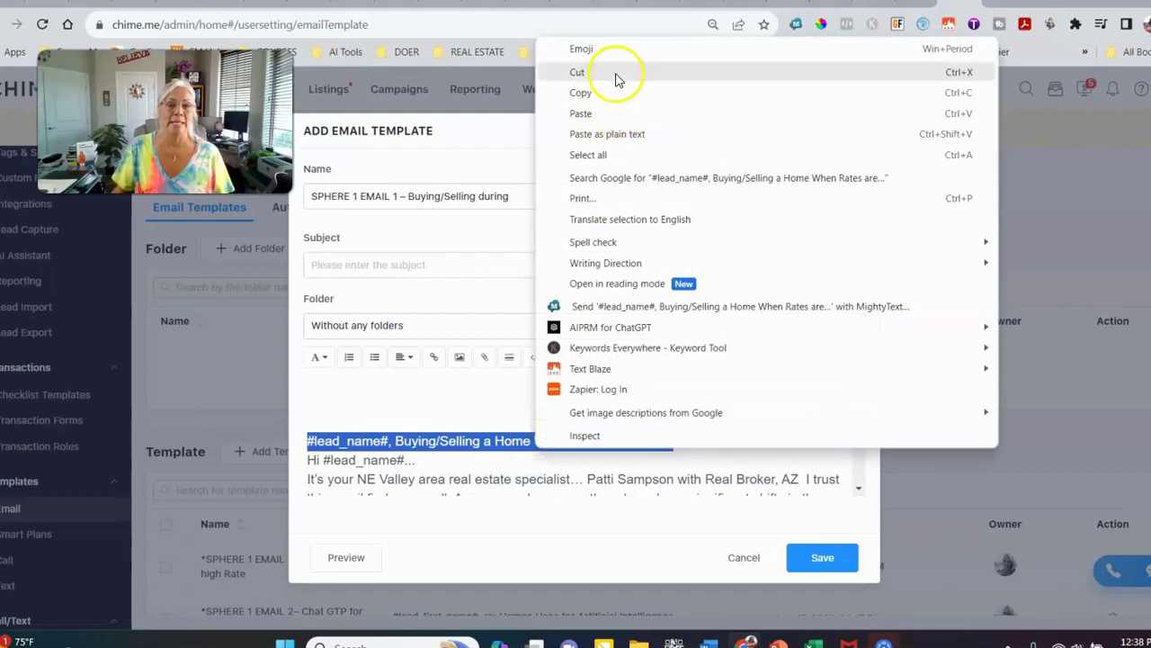
left_click(577, 72)
left_click(327, 261)
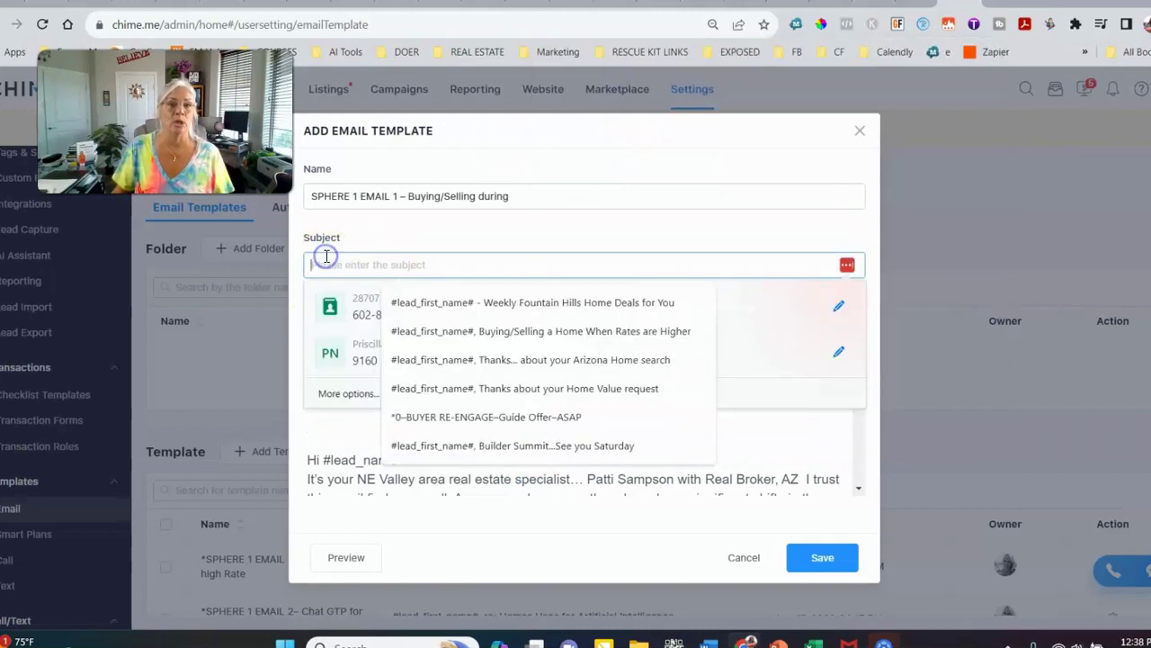
key("ctrl+v")
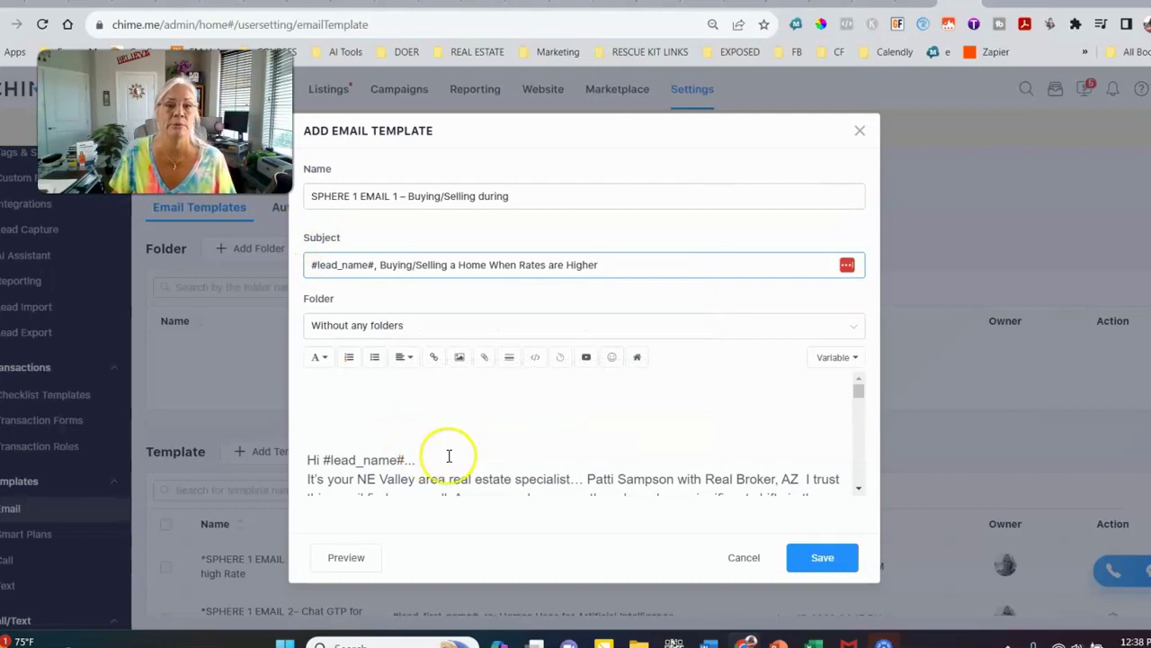
left_click(376, 376)
key("Delete")
key("Delete")
key("Delete")
key("Delete")
Clear the remaining empty top lines and add a blank line after the greeting
key("Down")
key("Return")
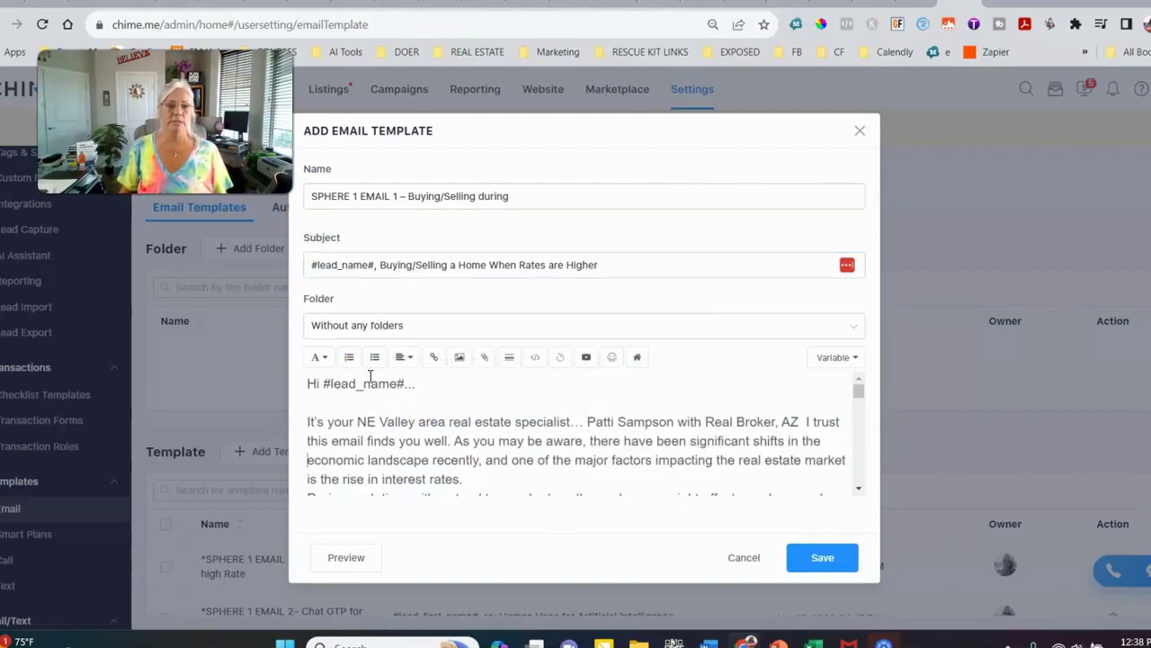
scroll(449, 360, "down", 2)
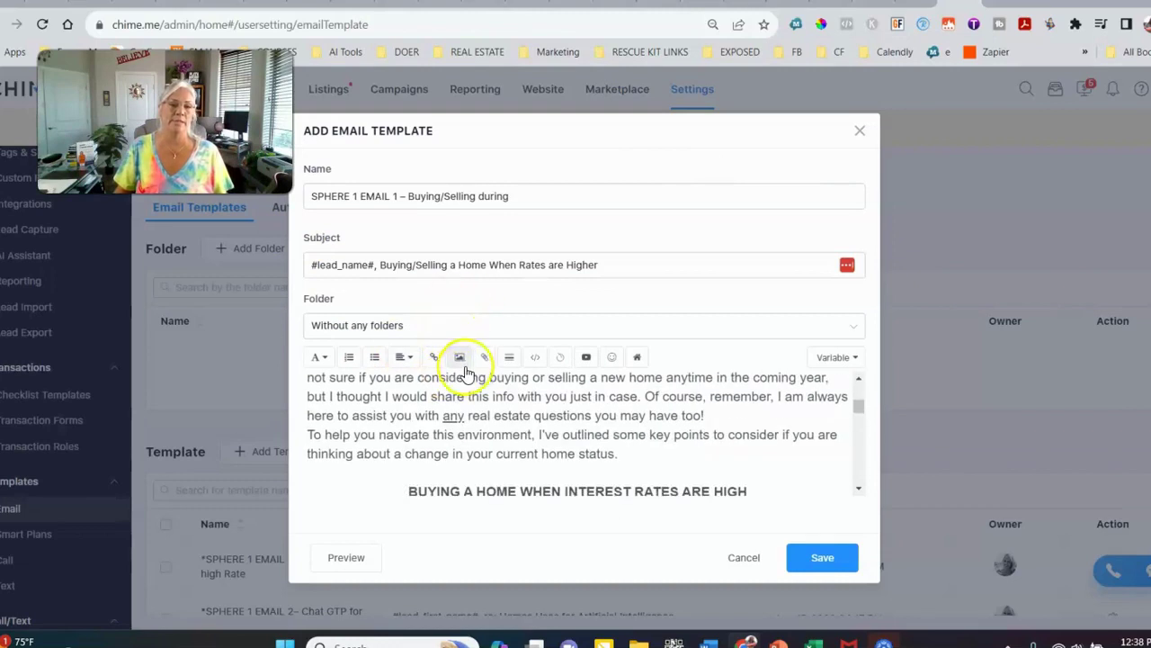
scroll(493, 407, "up", 2)
Review the pasted email body, then switch back to the Word Sphere document
left_click(476, 482)
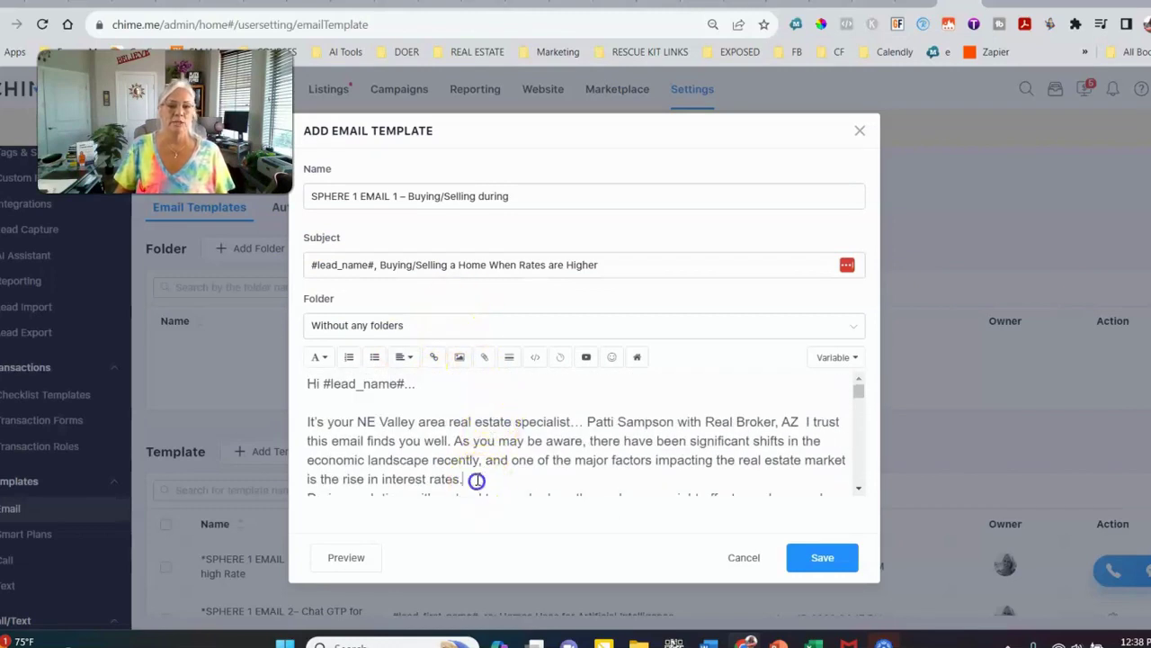
scroll(540, 441, "down", 3)
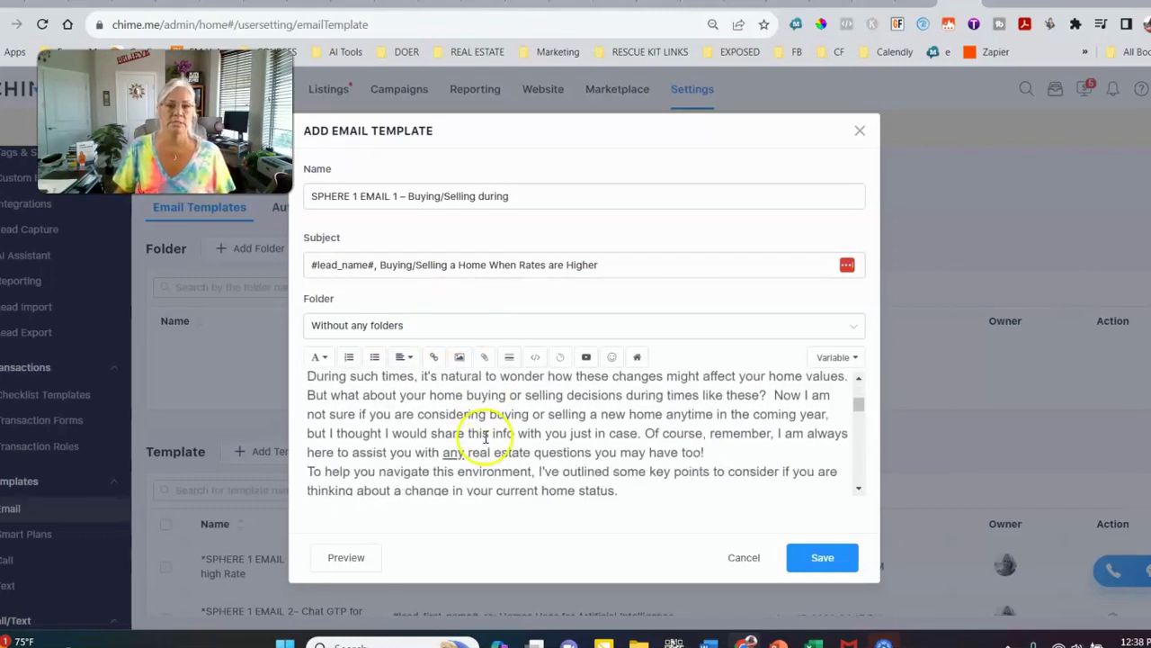
scroll(652, 447, "down", 1)
scroll(654, 445, "down", 6)
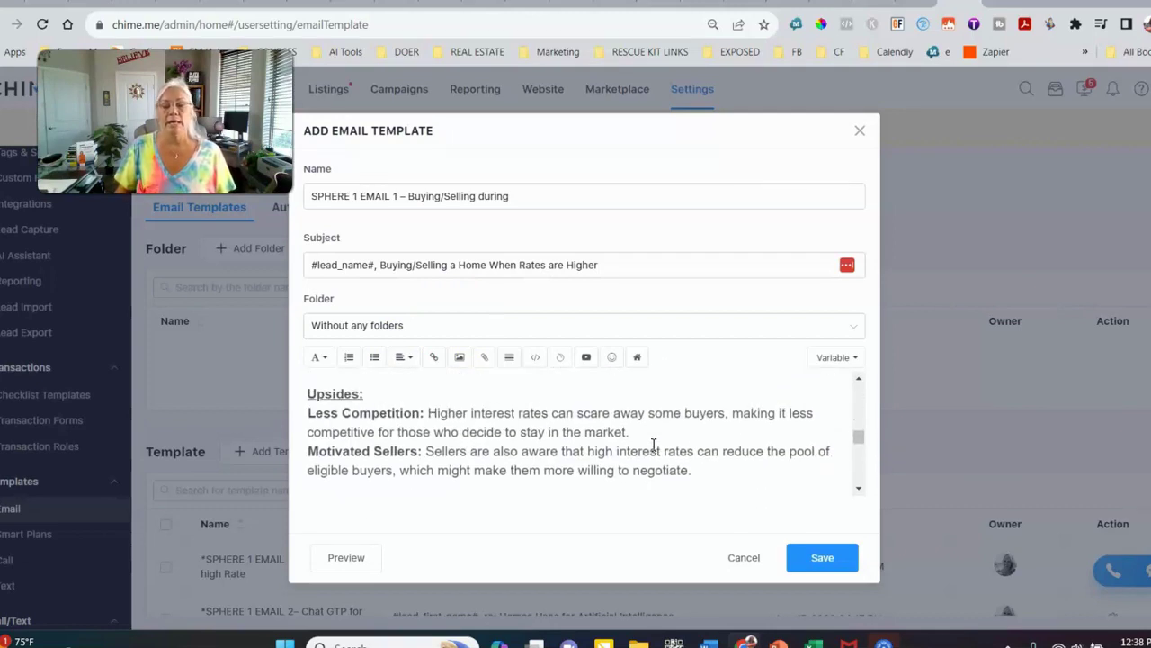
mouse_move(711, 641)
left_click(720, 572)
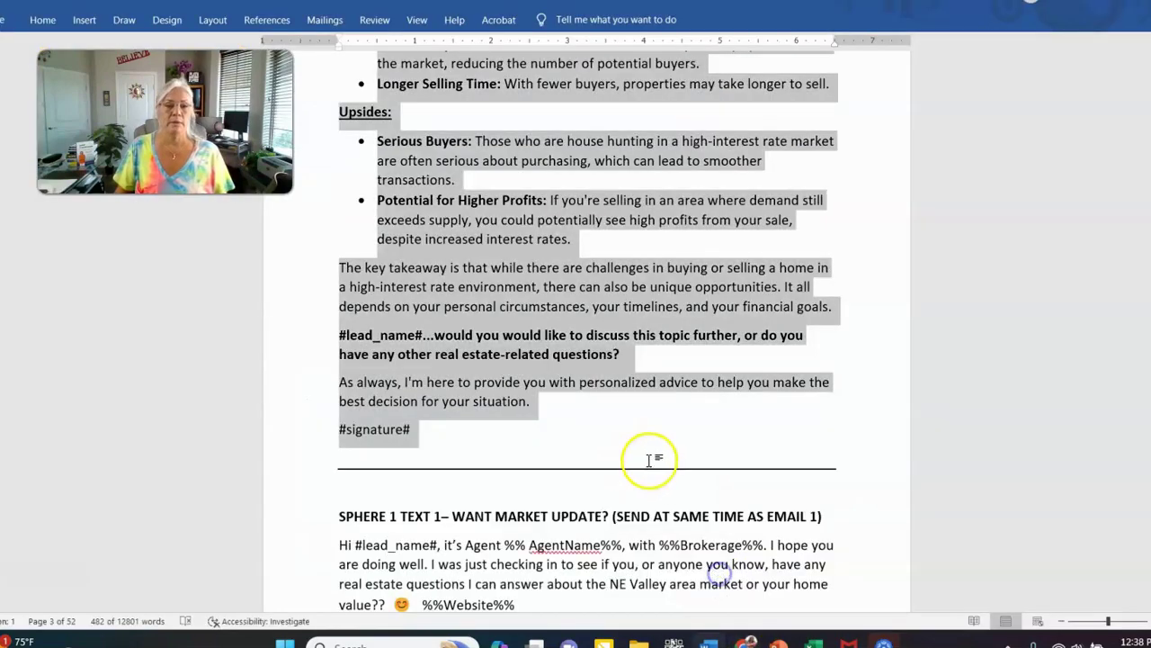
Save the house SALE picture under the selling heading as an image file
scroll(648, 459, "up", 6)
left_click(585, 324)
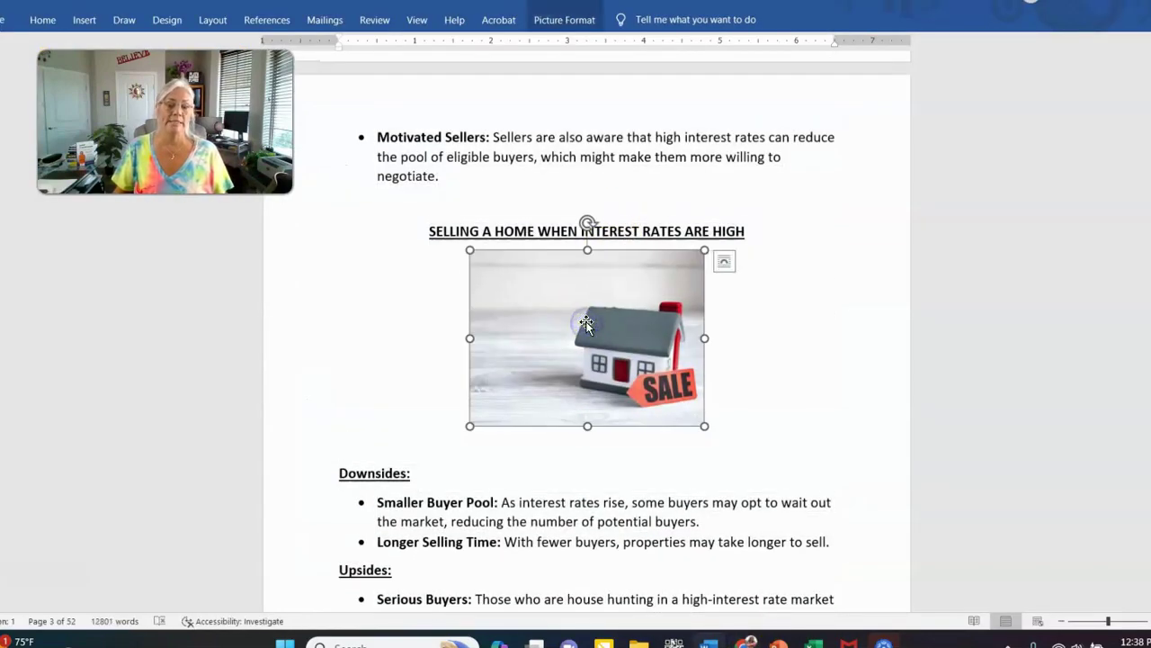
right_click(586, 324)
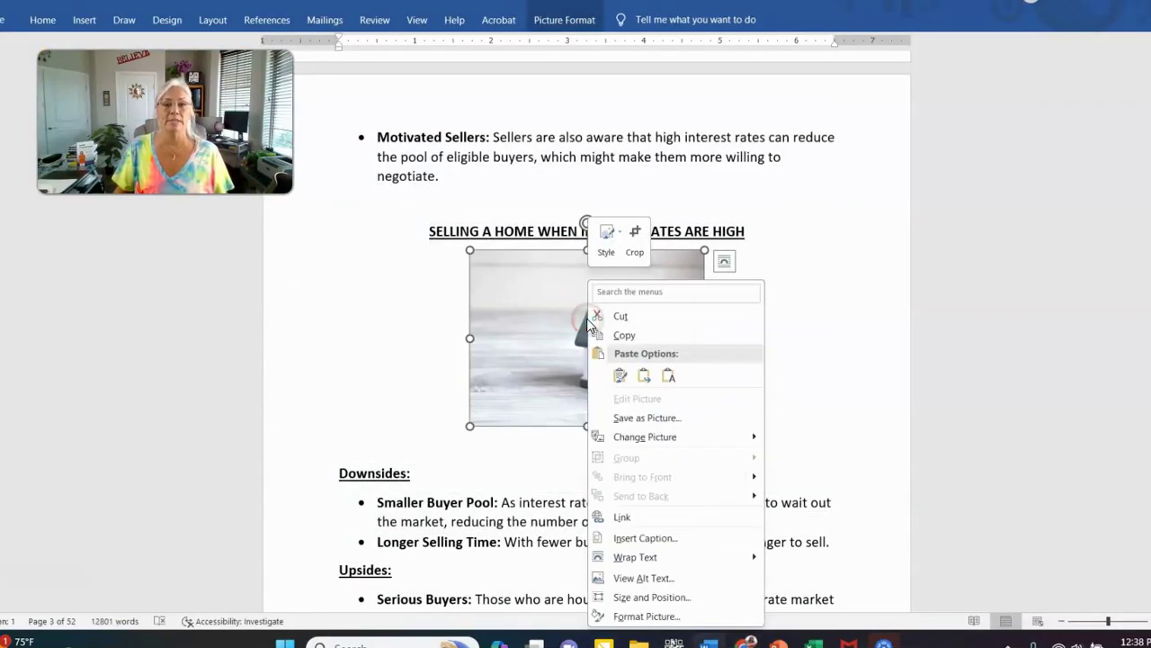
left_click(641, 418)
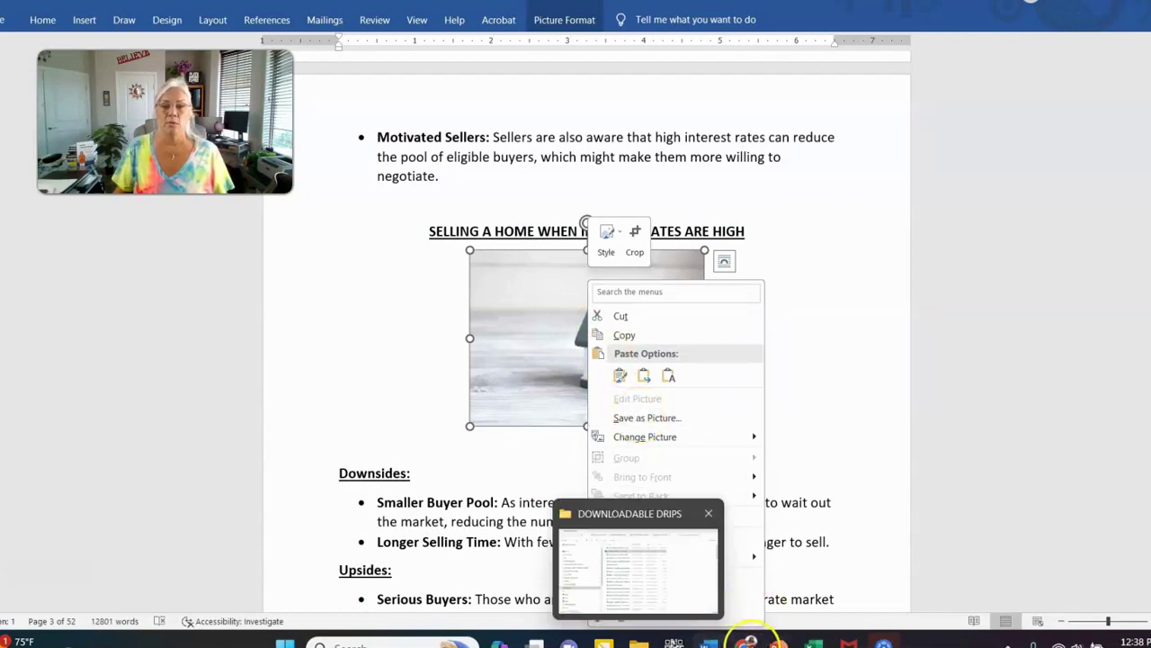
Back in the Chime template, place the cursor after 'interest rates.' in the Upsides text
mouse_move(746, 642)
left_click(731, 582)
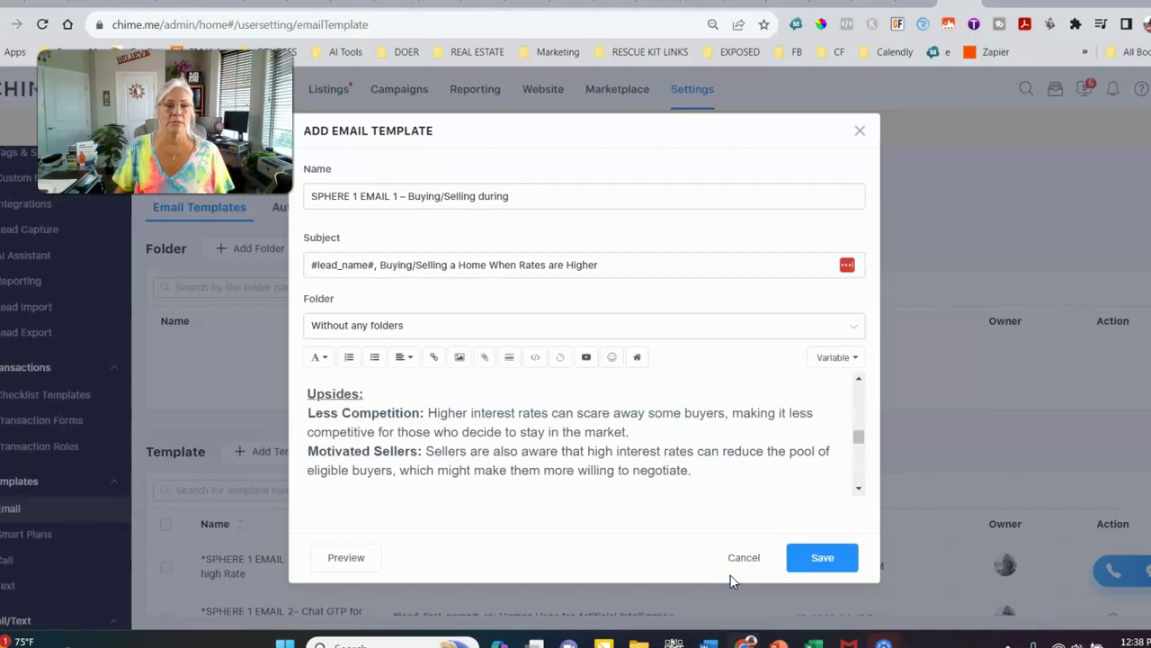
scroll(564, 412, "down", 2)
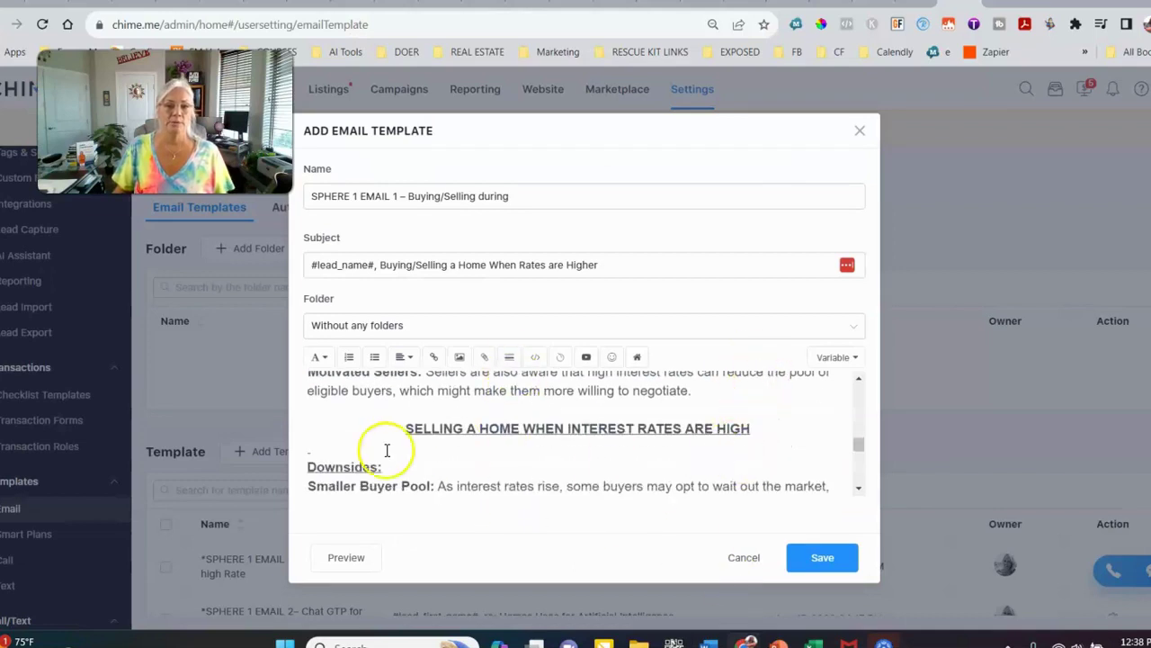
scroll(545, 488, "down", 5)
scroll(454, 434, "up", 3)
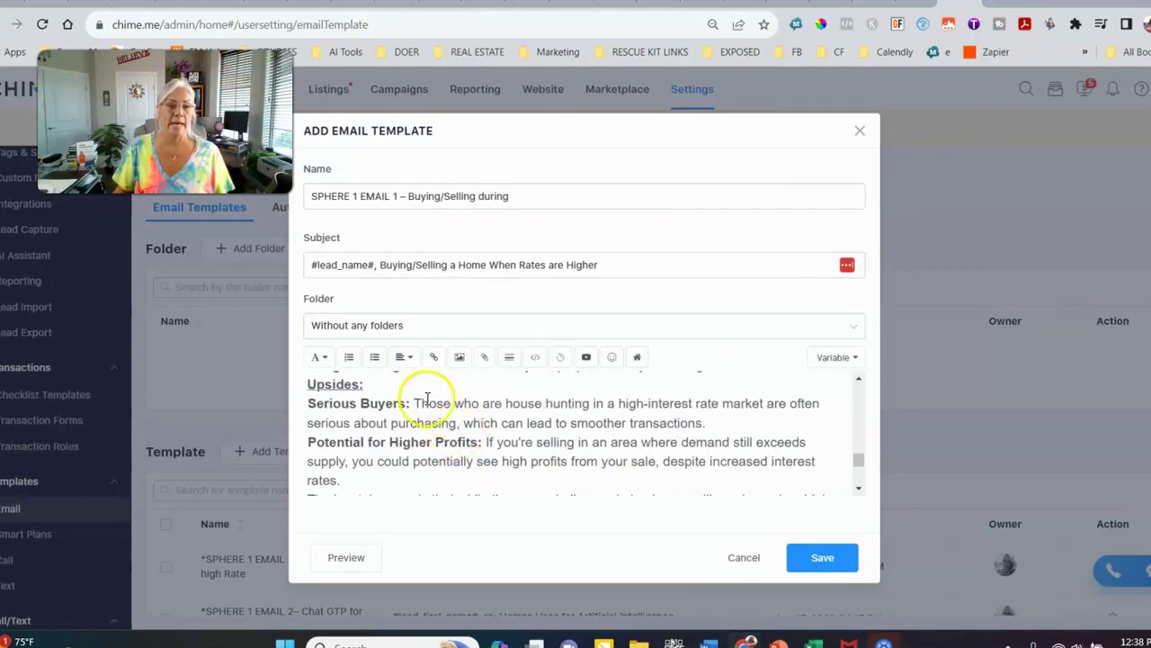
left_click(376, 474)
scroll(377, 474, "down", 1)
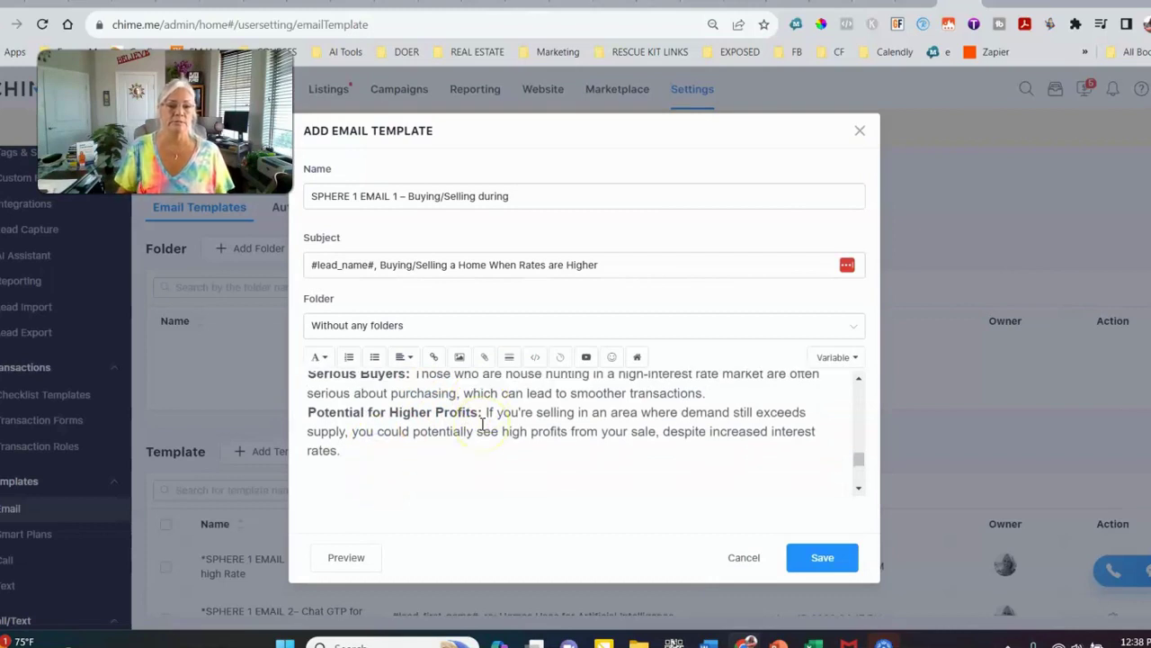
Insert the third Season To Sell system image, the grey one with the white couch, into the body
left_click(460, 357)
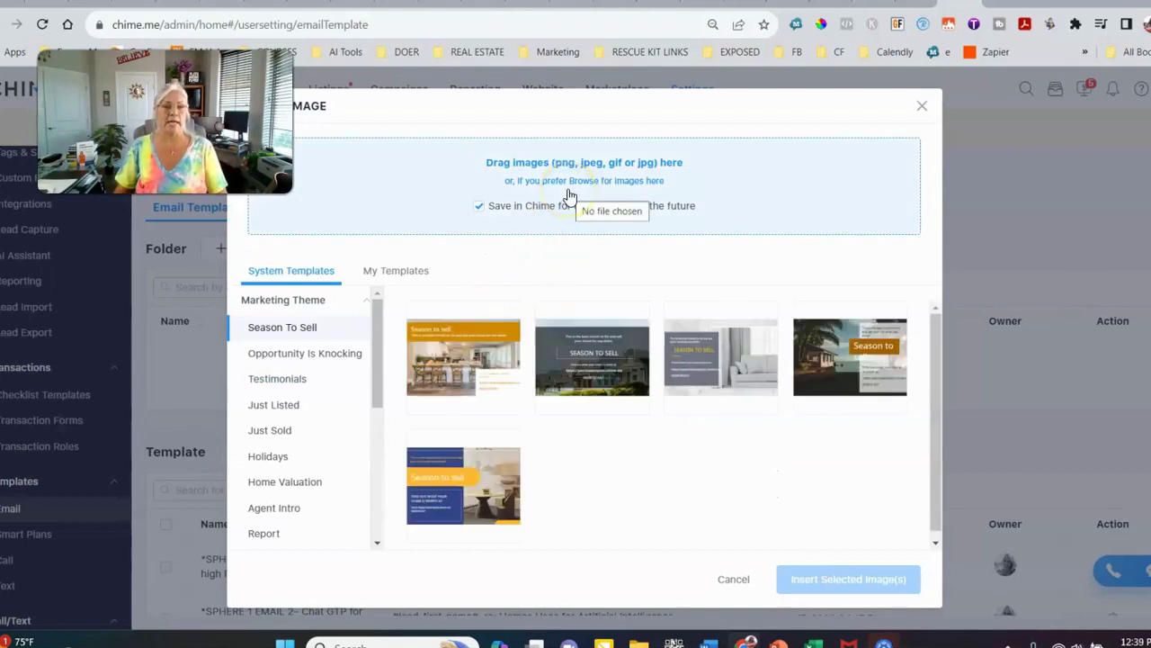
mouse_move(470, 483)
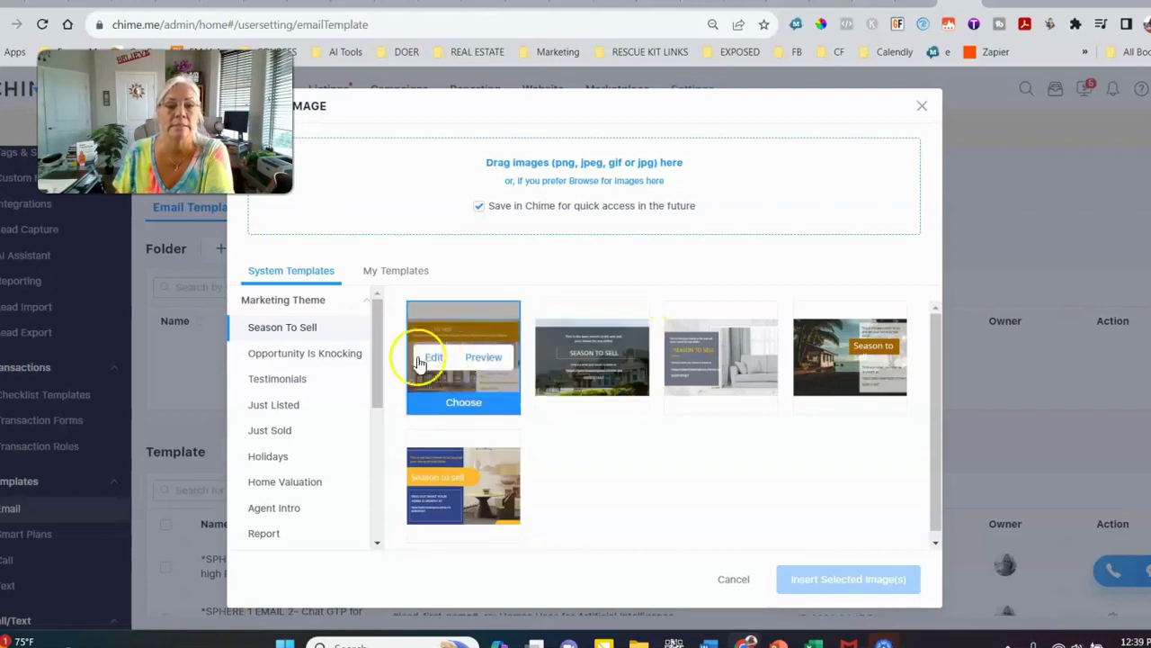
left_click(712, 404)
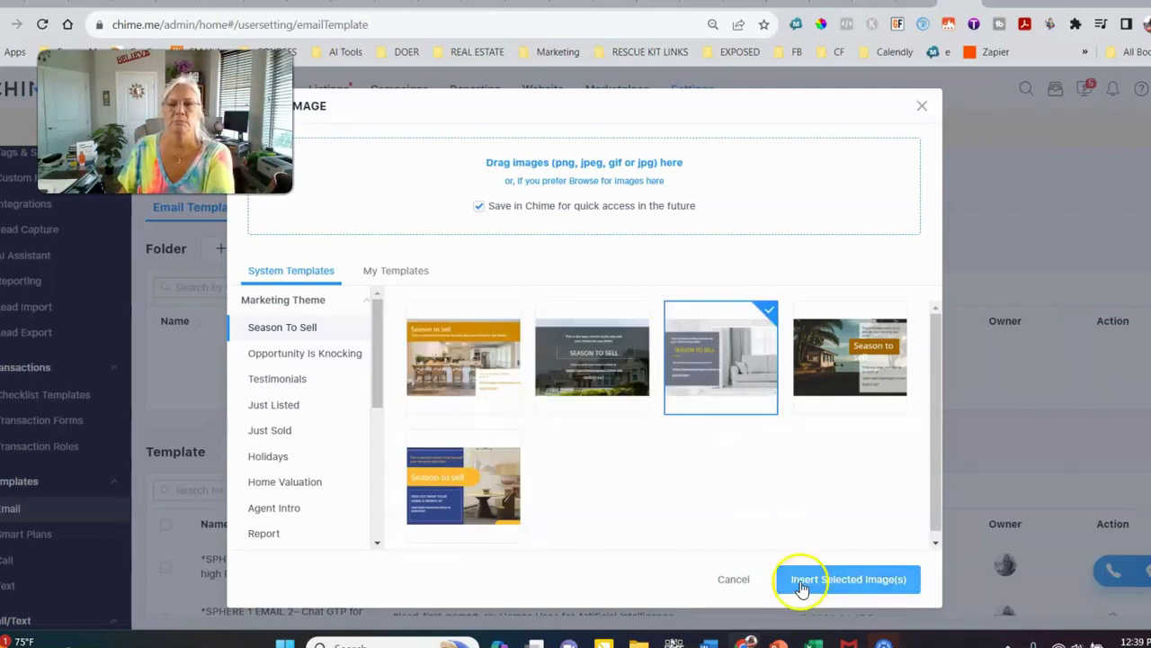
left_click(799, 580)
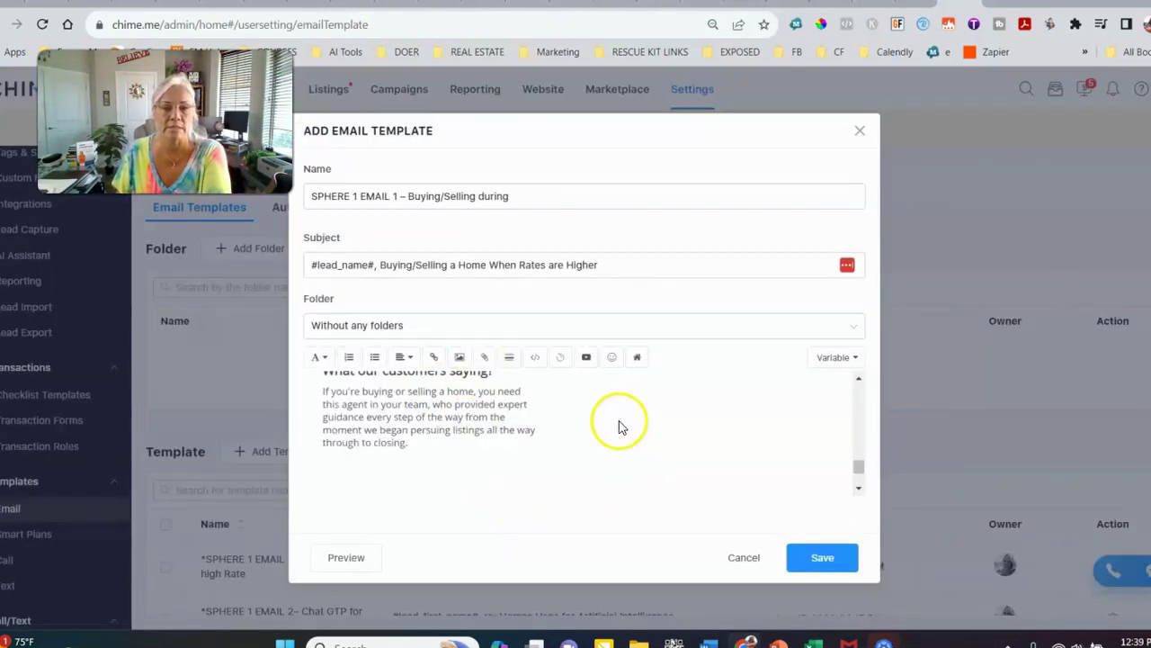
Resize the inserted grey Season To Sell couch image to 25% width
scroll(598, 445, "up", 3)
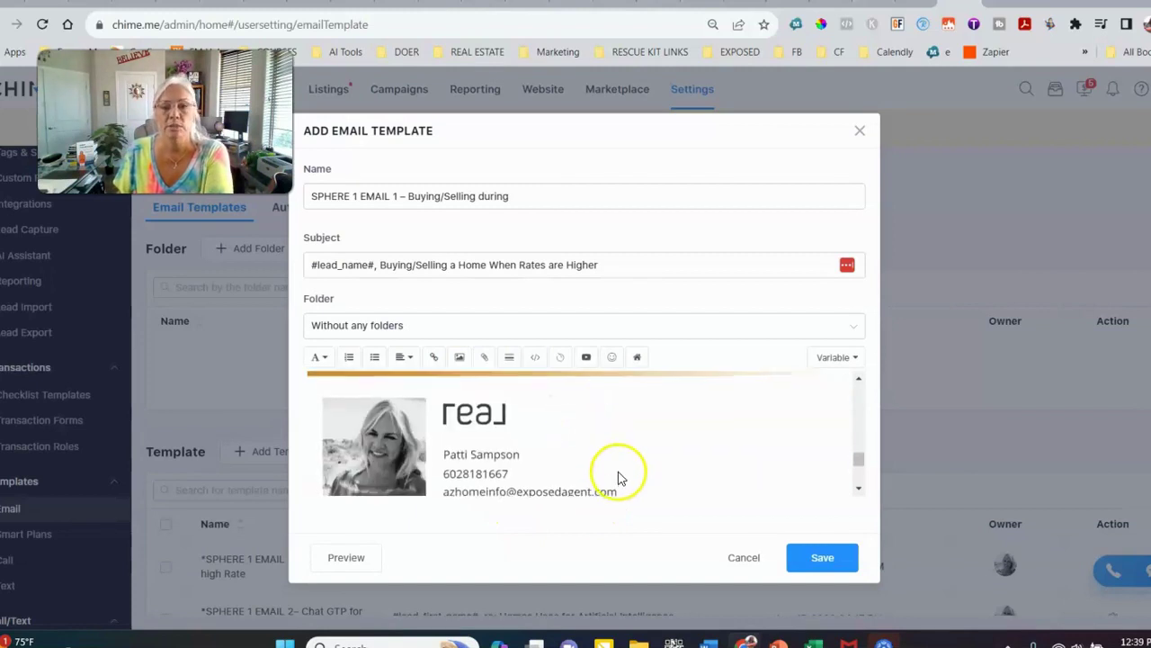
scroll(617, 476, "down", 1)
left_click(612, 405)
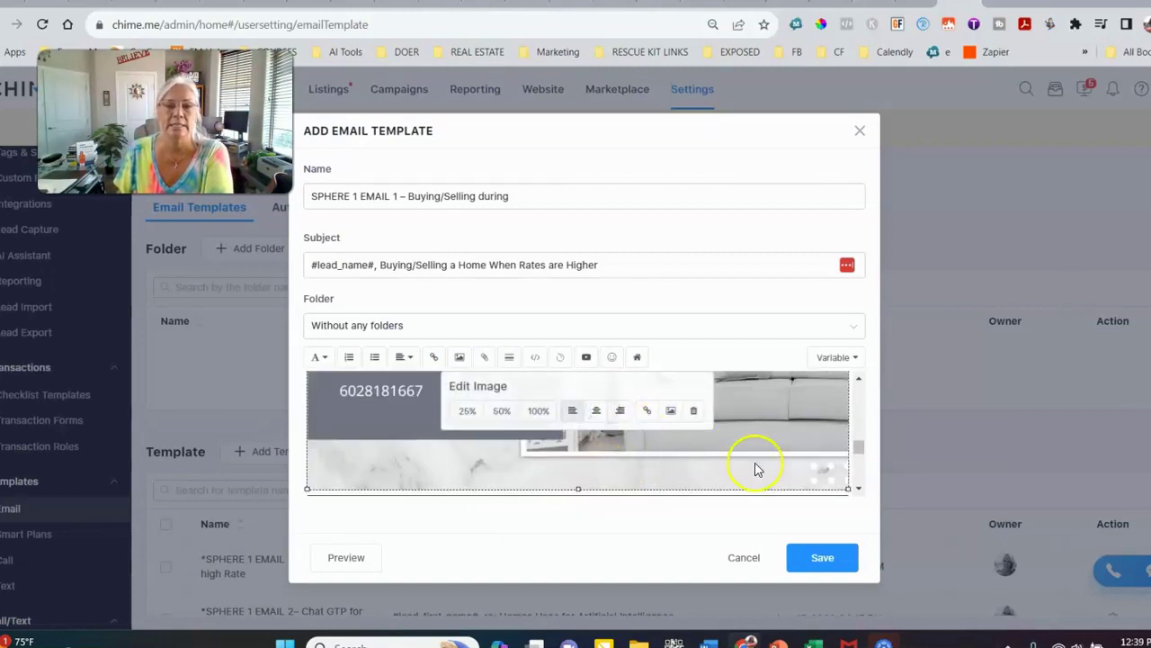
scroll(749, 461, "down", 2)
left_click(468, 411)
scroll(599, 419, "up", 3)
scroll(599, 414, "down", 1)
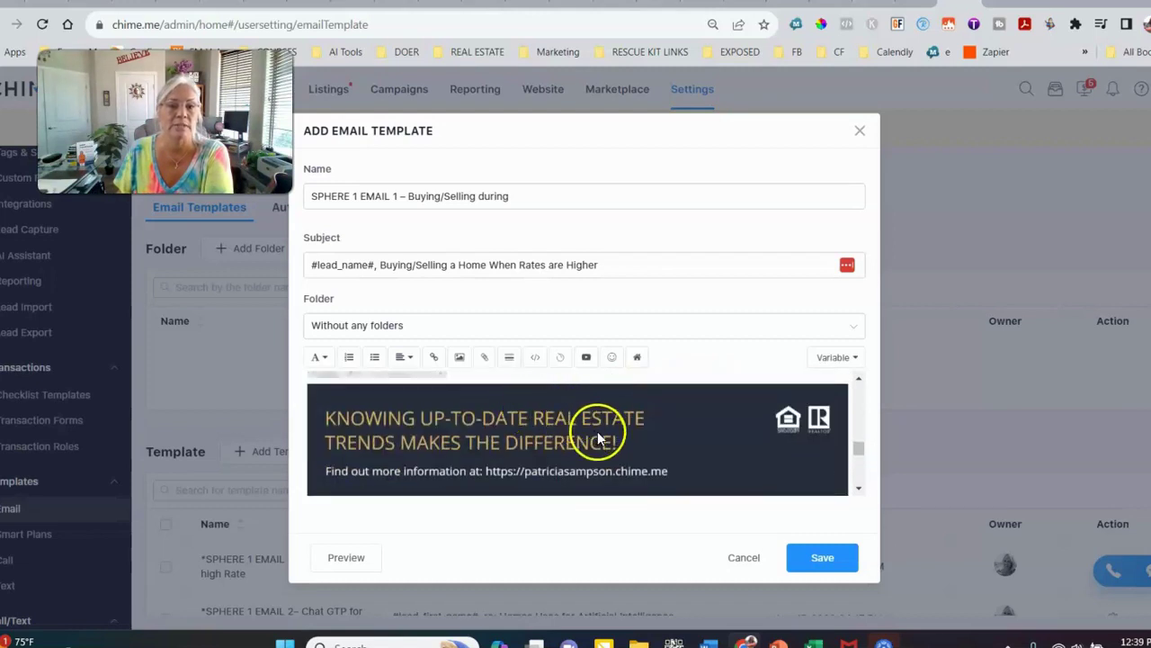
scroll(597, 430, "up", 4)
scroll(501, 406, "down", 4)
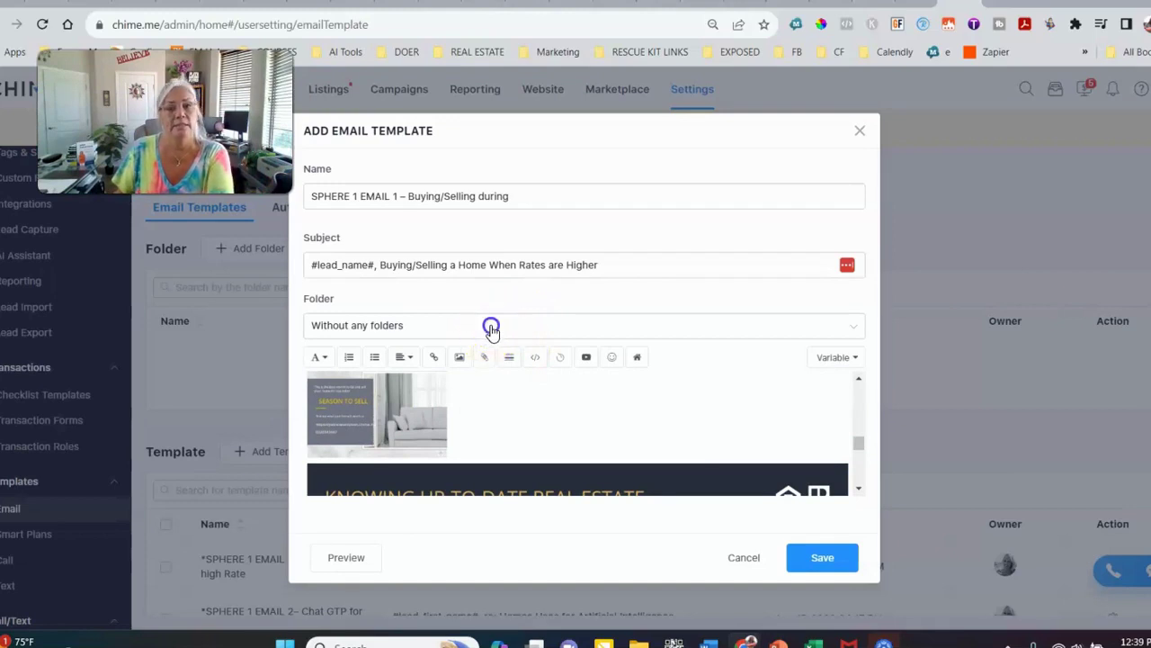
left_click(490, 329)
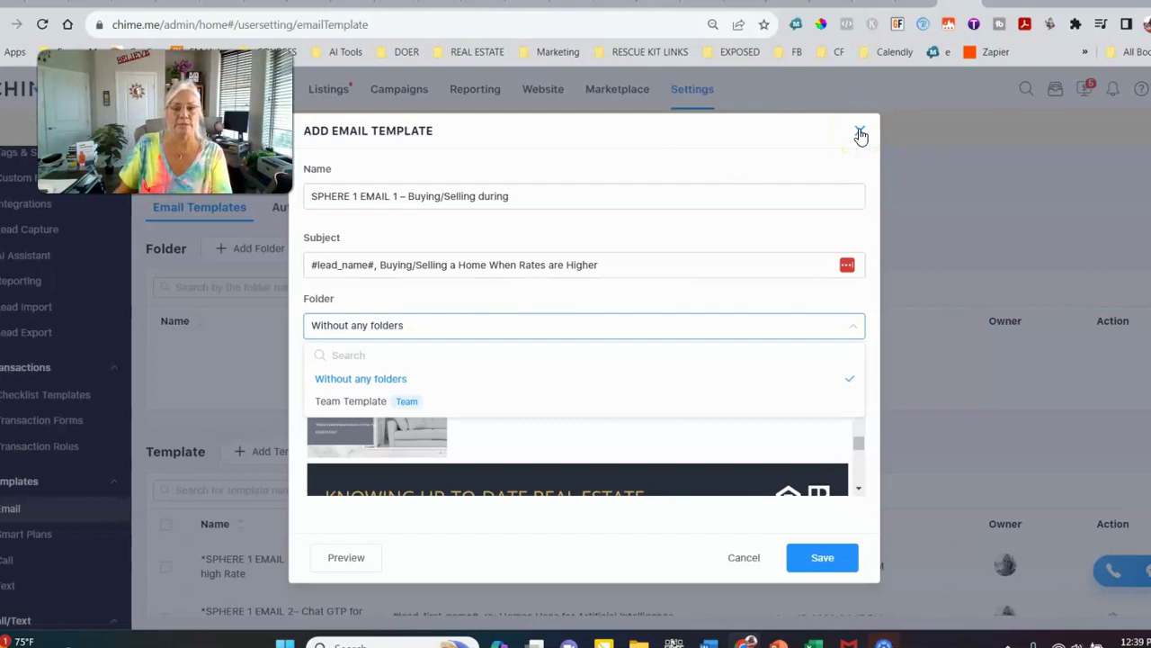
scroll(693, 419, "up", 5)
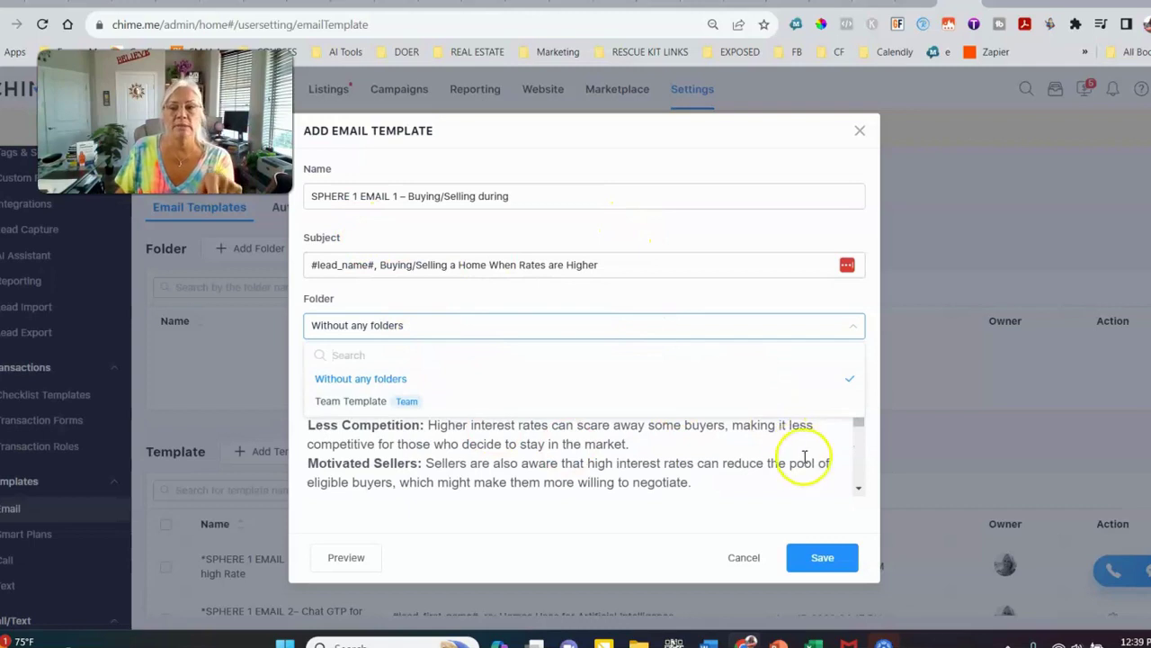
left_click(766, 465)
scroll(765, 465, "up", 3)
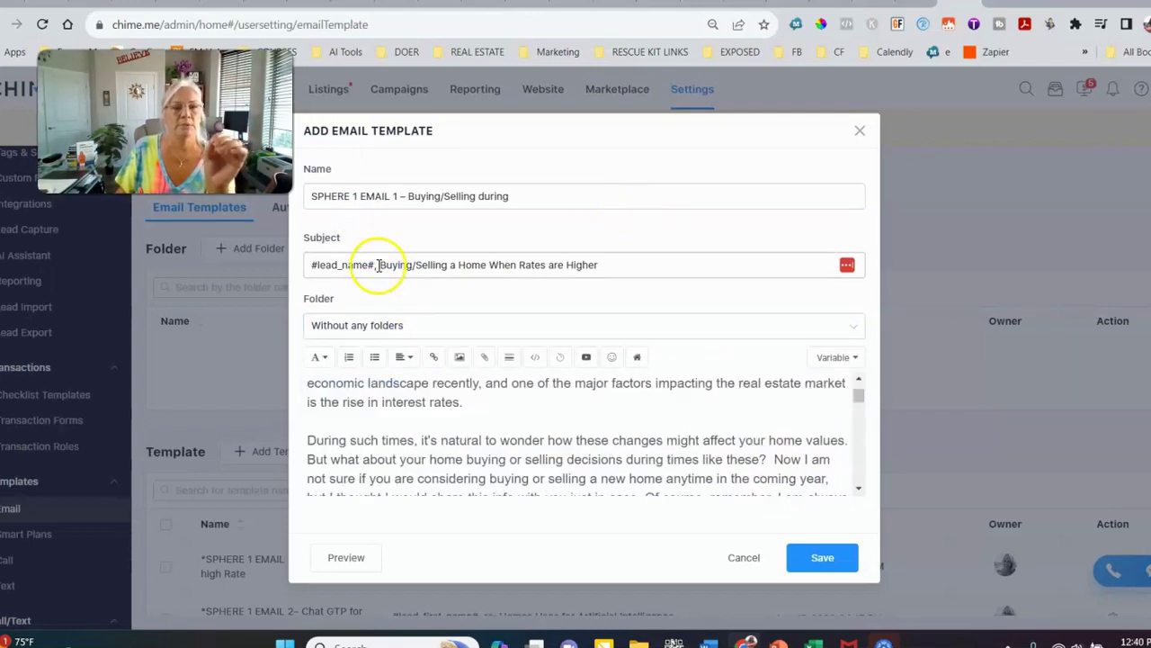
left_click(378, 266)
left_click(310, 266)
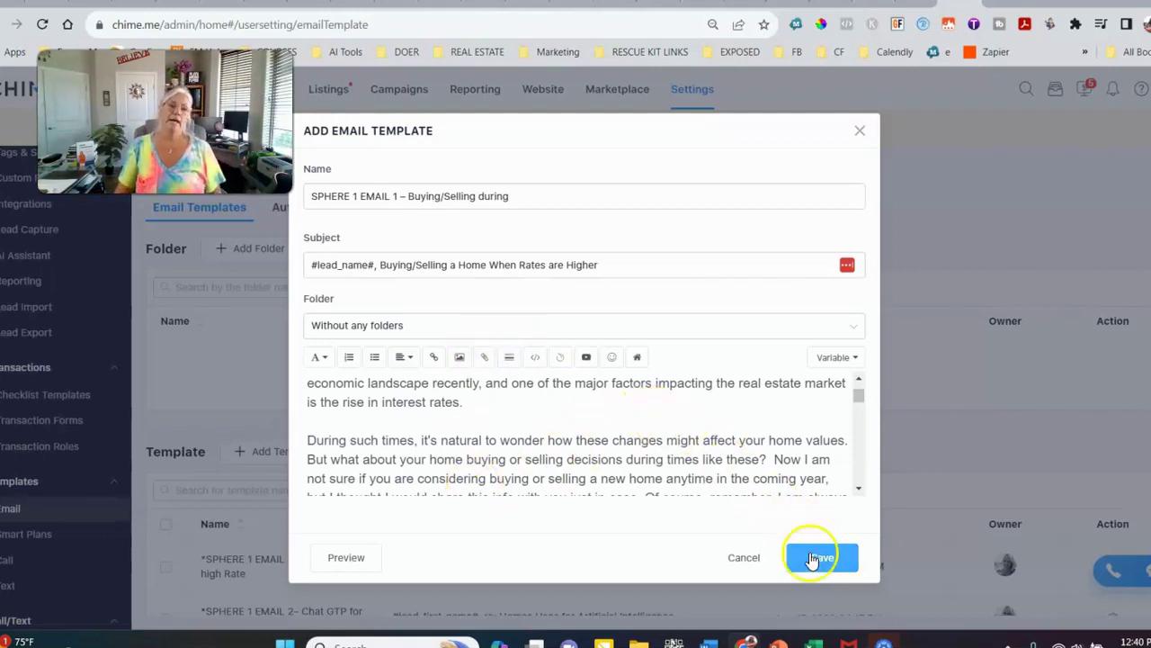
left_click(858, 134)
Go to the Text templates page, start an Auto Welcome Text, then close it without saving
scroll(147, 457, "down", 1)
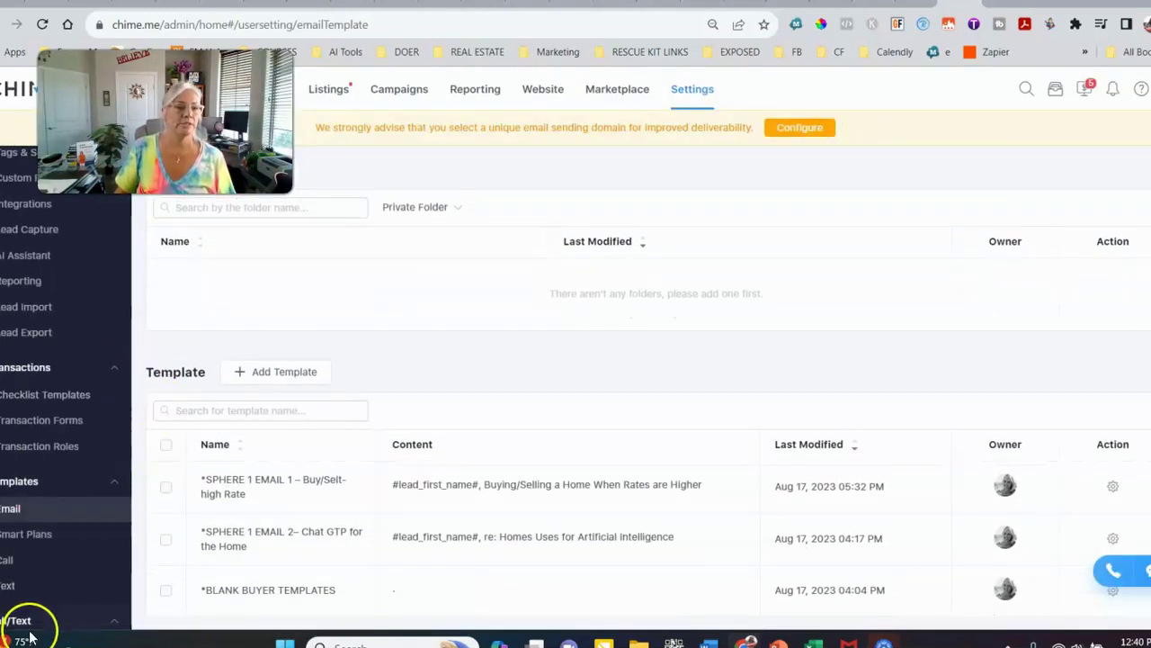
left_click(7, 587)
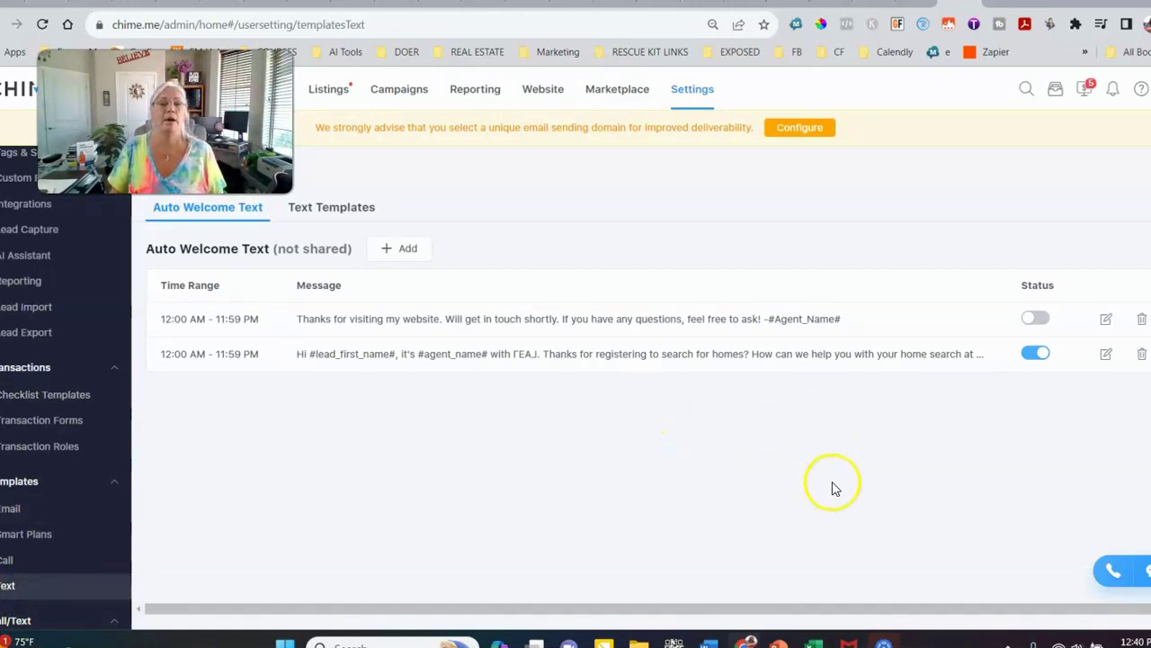
left_click(405, 248)
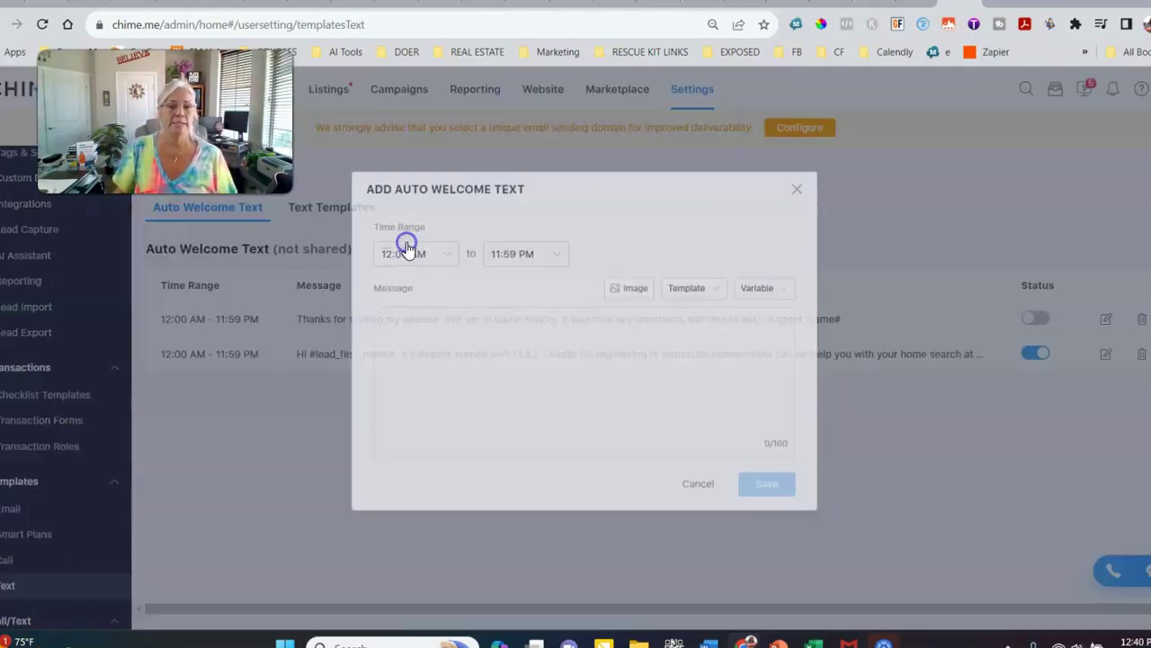
left_click(484, 341)
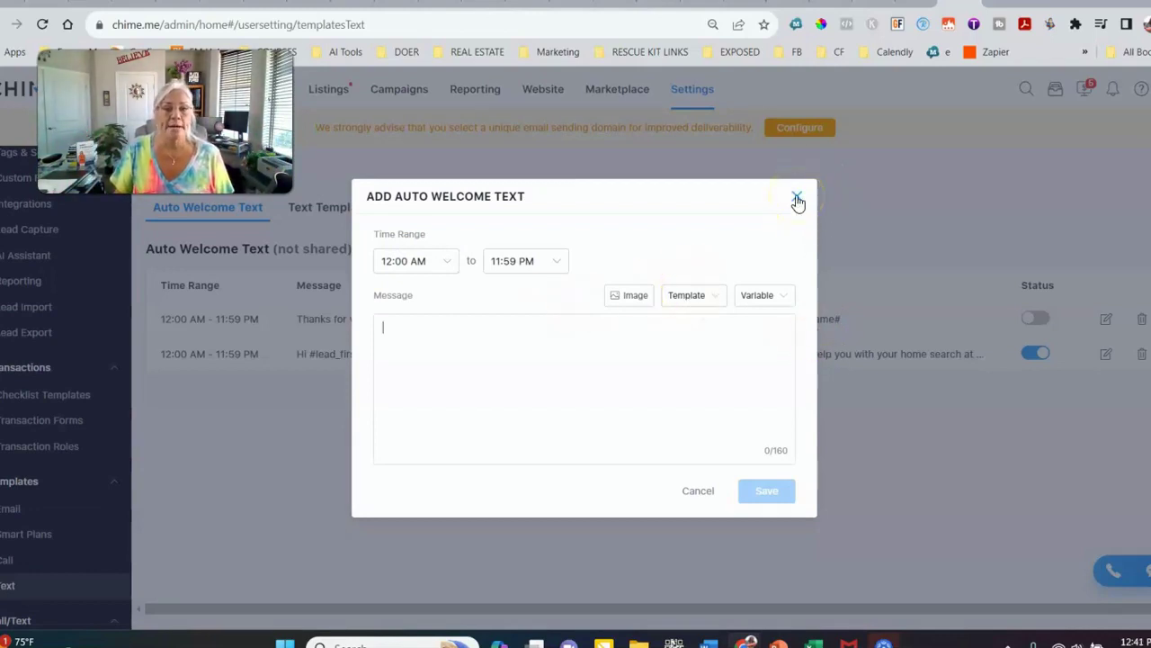
left_click(797, 198)
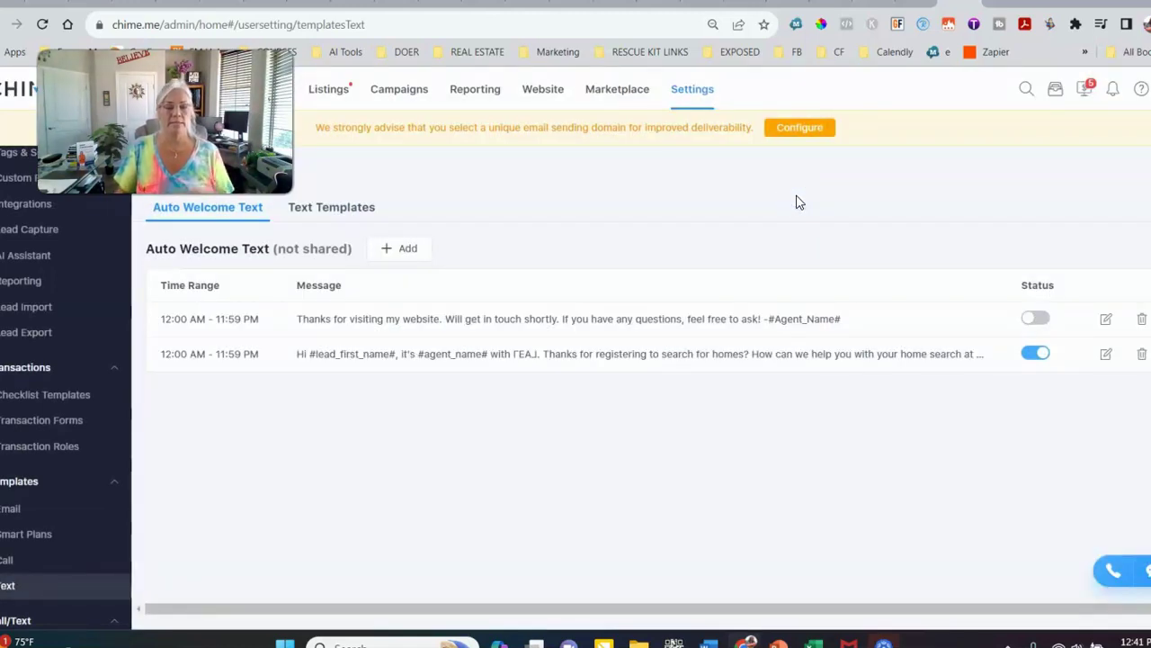
left_click(771, 242)
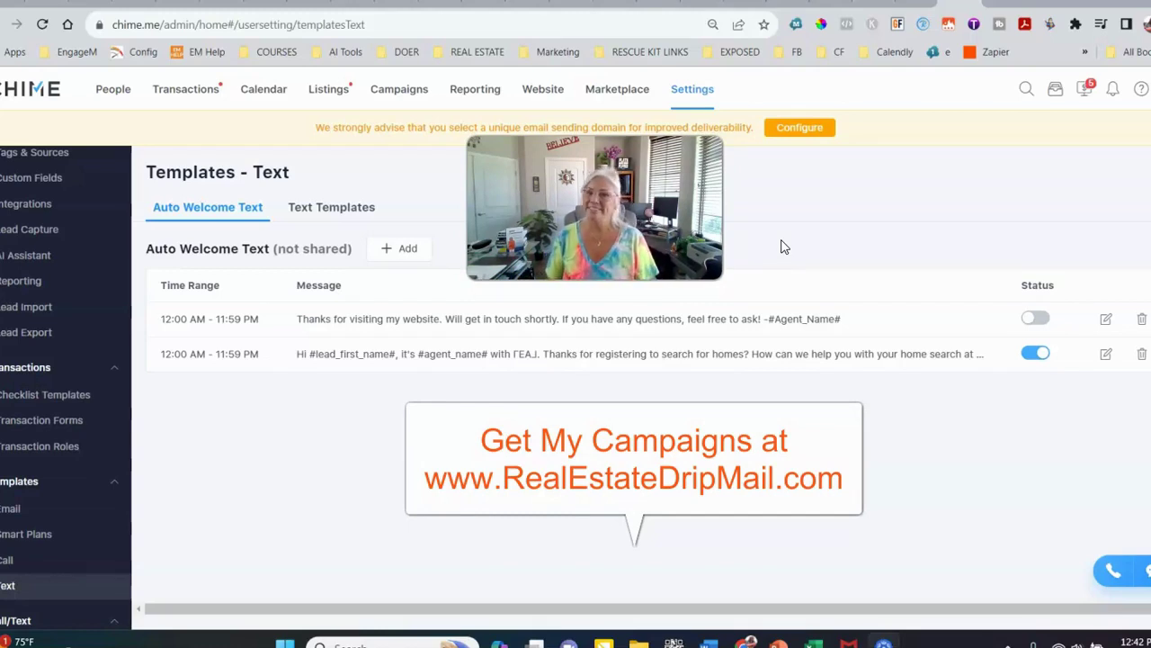
right_click(745, 222)
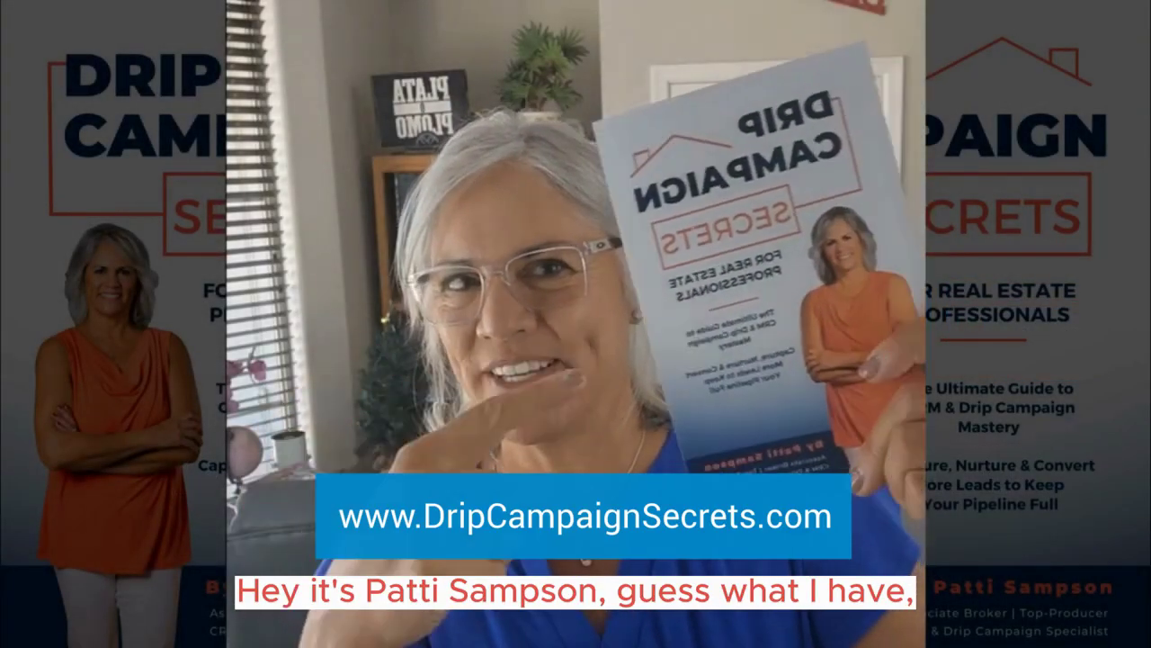